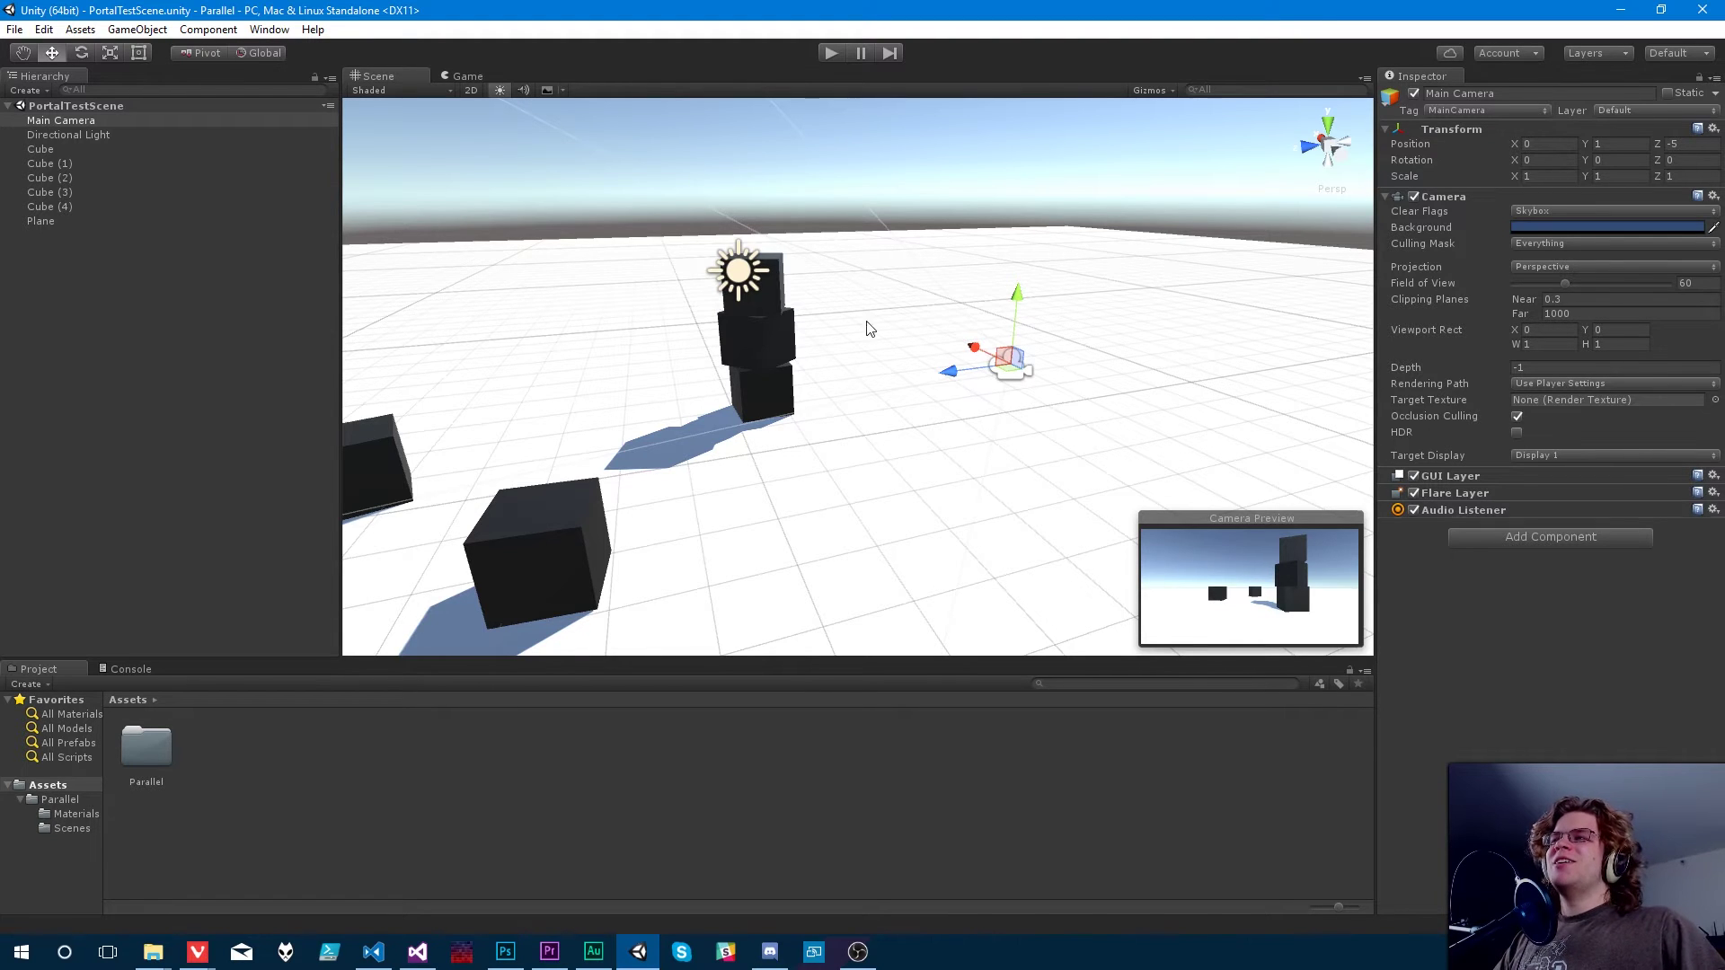
# Orbit the scene and inspect the ground plane and the bottom cube of the stack.
pyautogui.keyDown('alt'); pyautogui.moveTo(878, 305); pyautogui.dragTo(871, 387); pyautogui.keyUp('alt')
pyautogui.click(1019, 346)
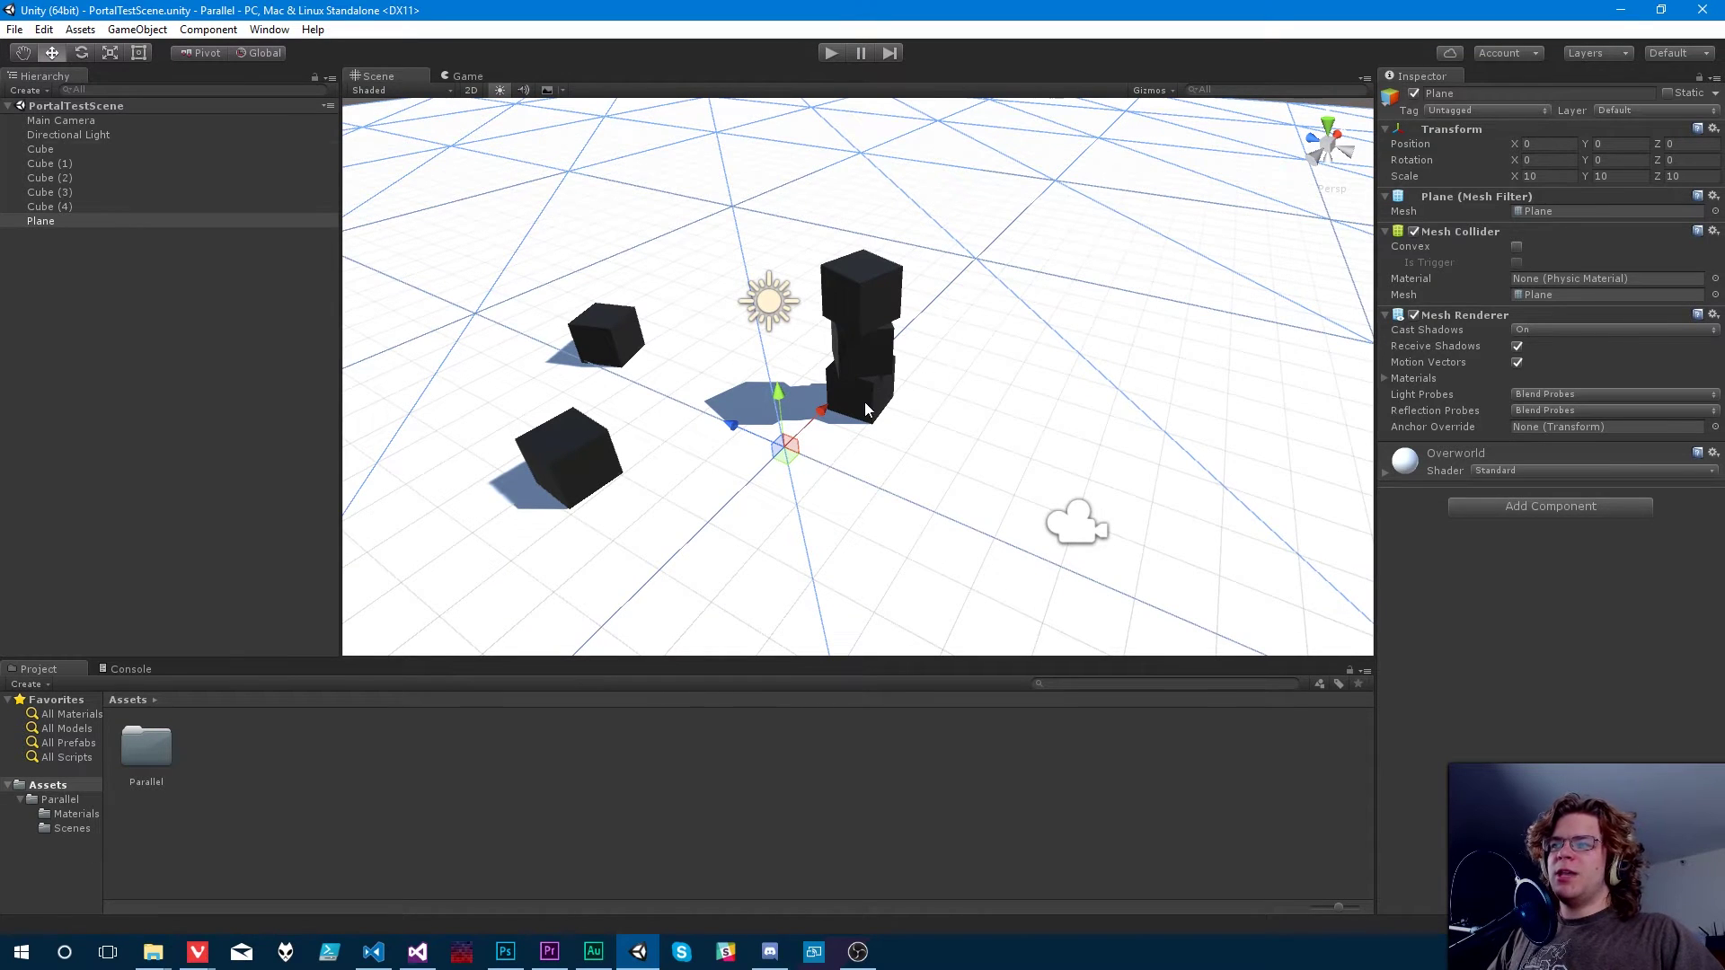
pyautogui.click(864, 400)
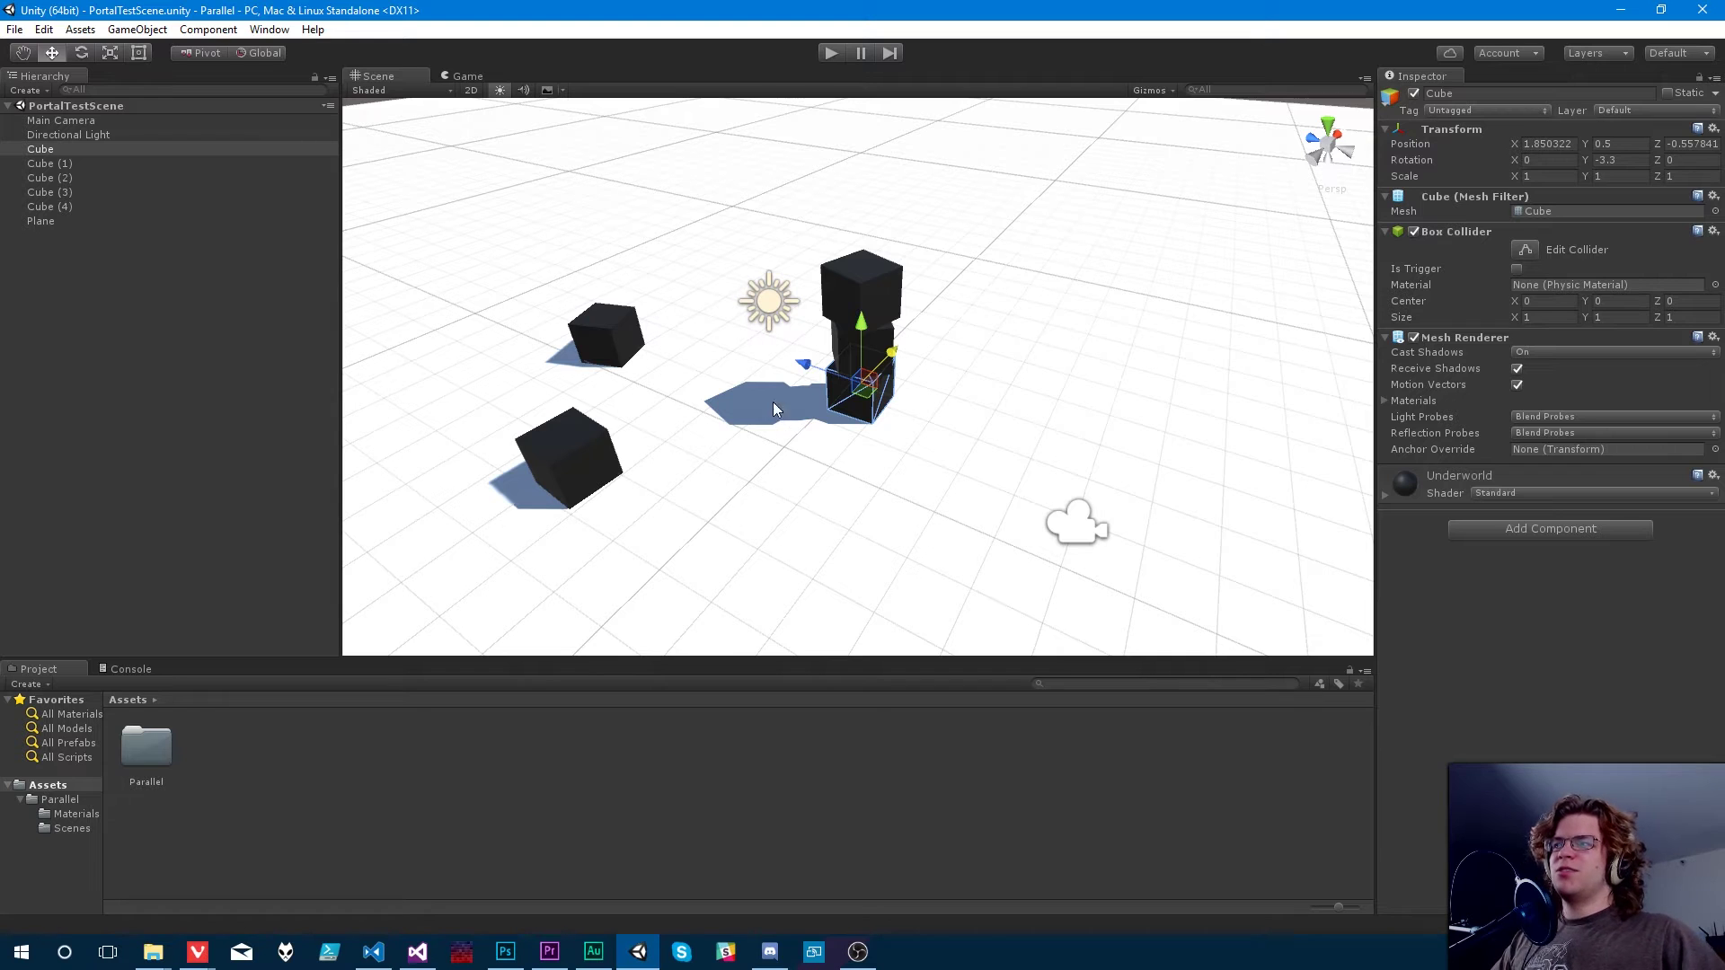
# In Assets > Parallel > Materials, inspect the Underworld and Overworld materials, then select the Main Camera.
pyautogui.click(83, 813)
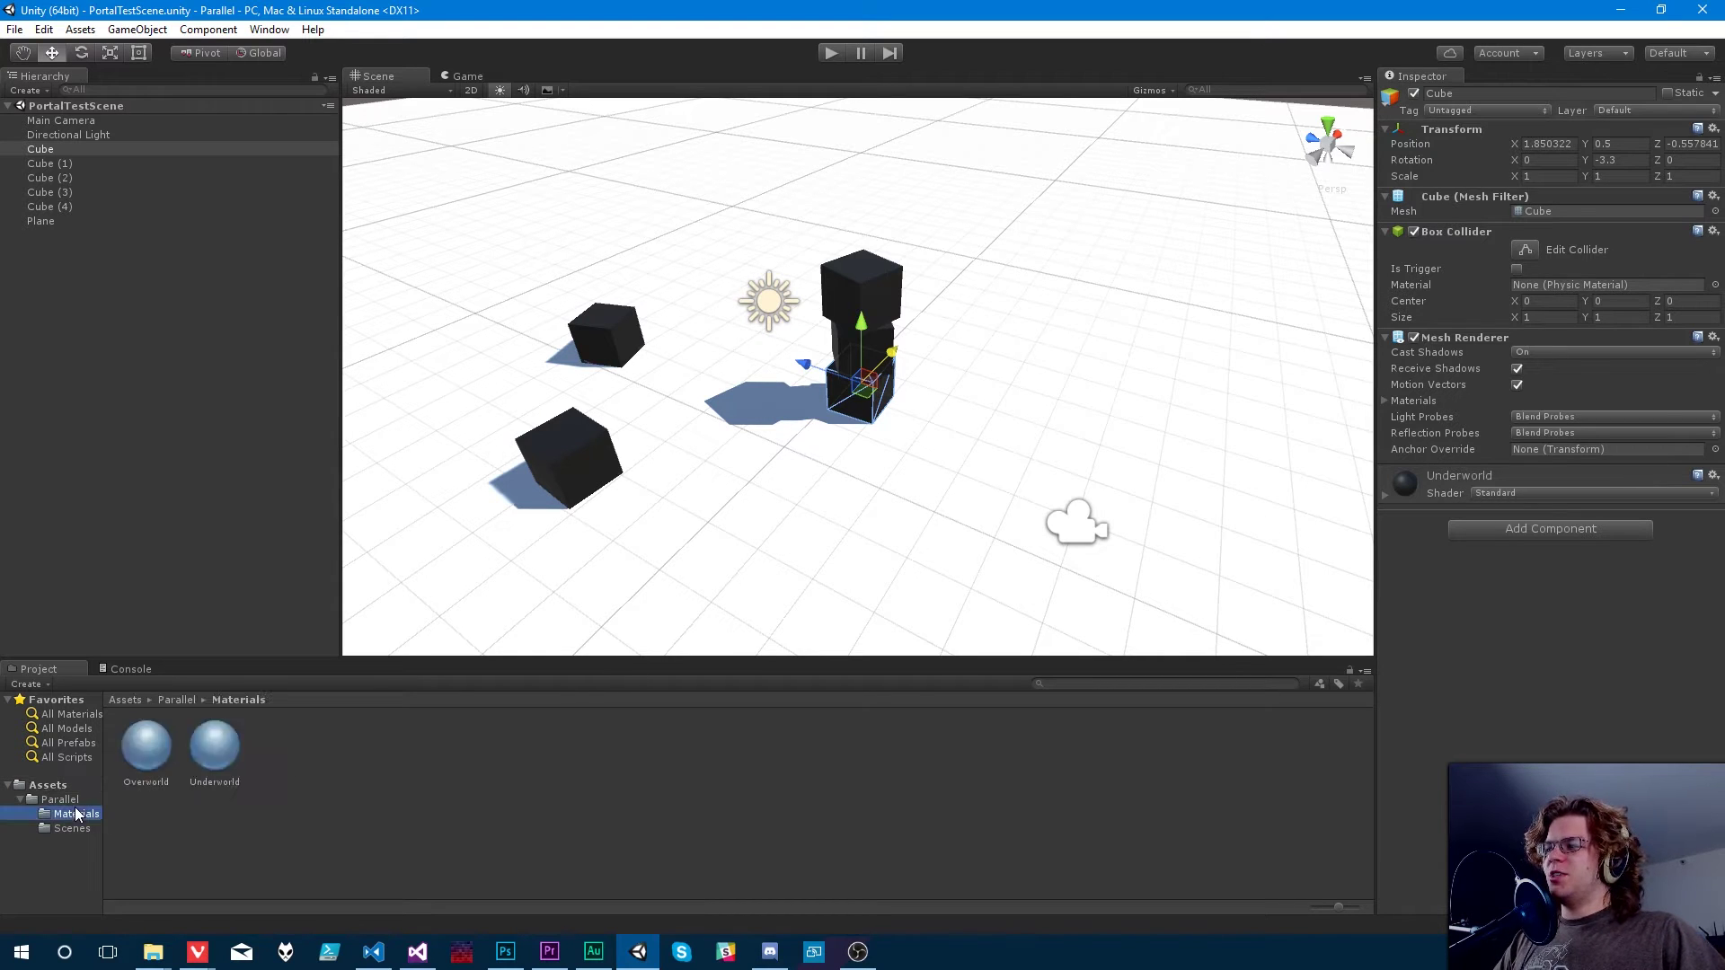
pyautogui.click(215, 761)
pyautogui.click(146, 745)
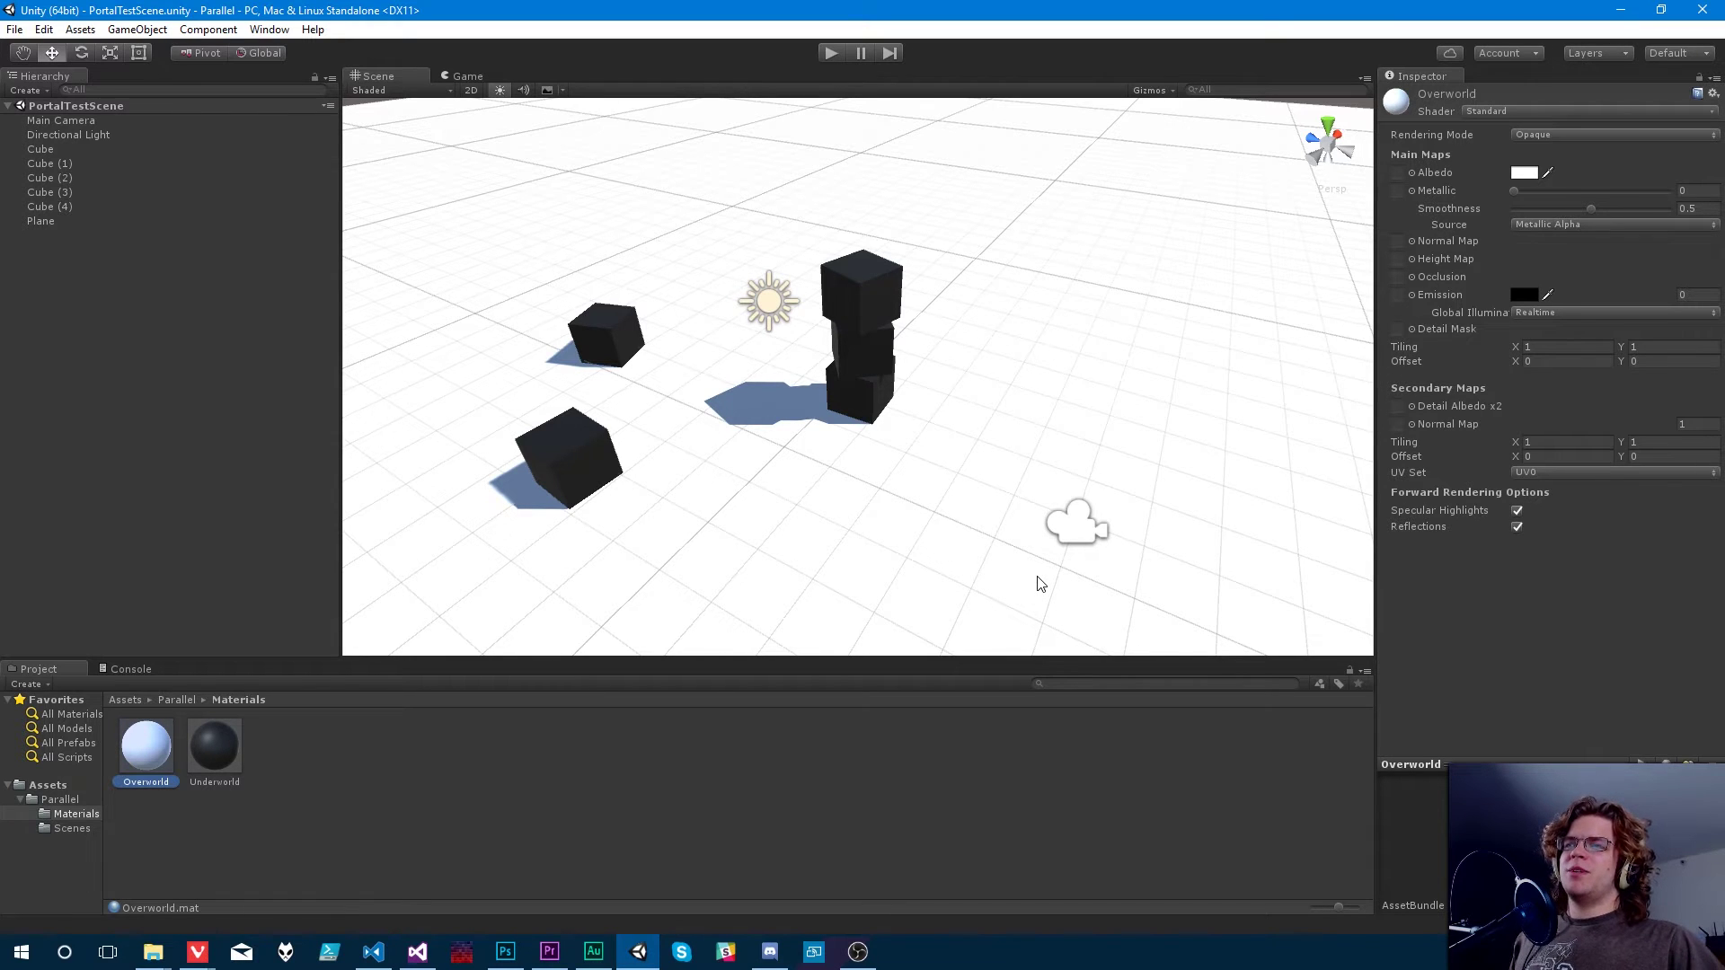
pyautogui.click(1079, 530)
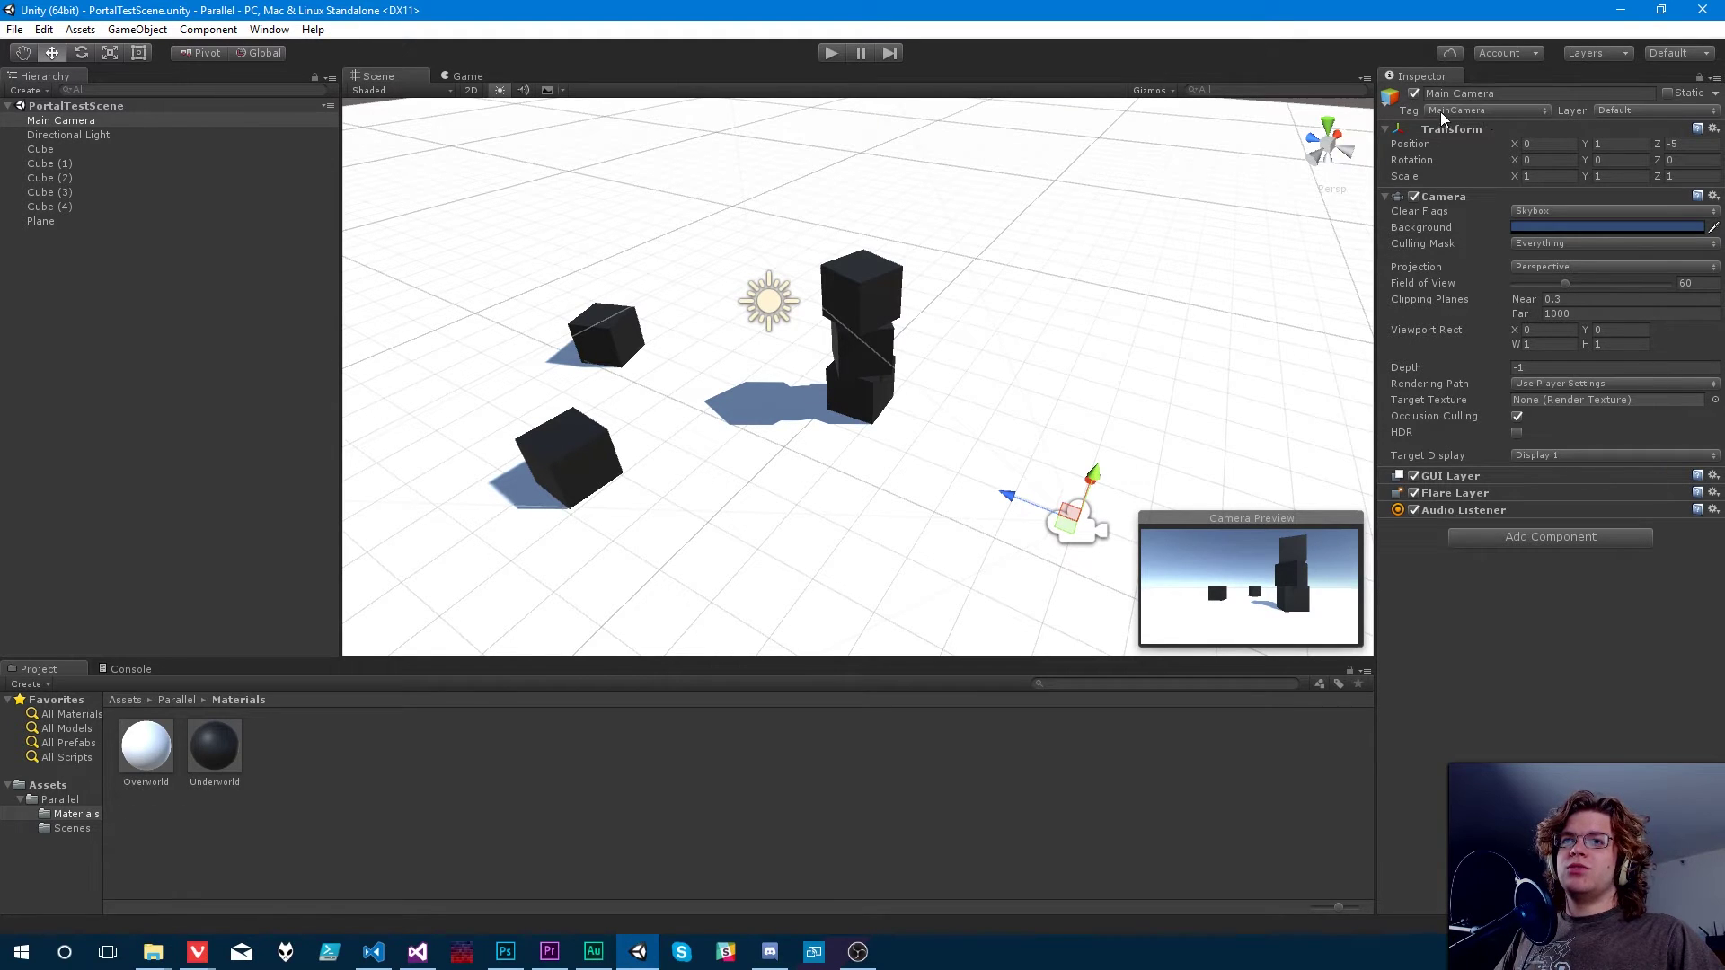
# Review the available layers and the Main Camera's culling mask layers.
pyautogui.click(1635, 110)
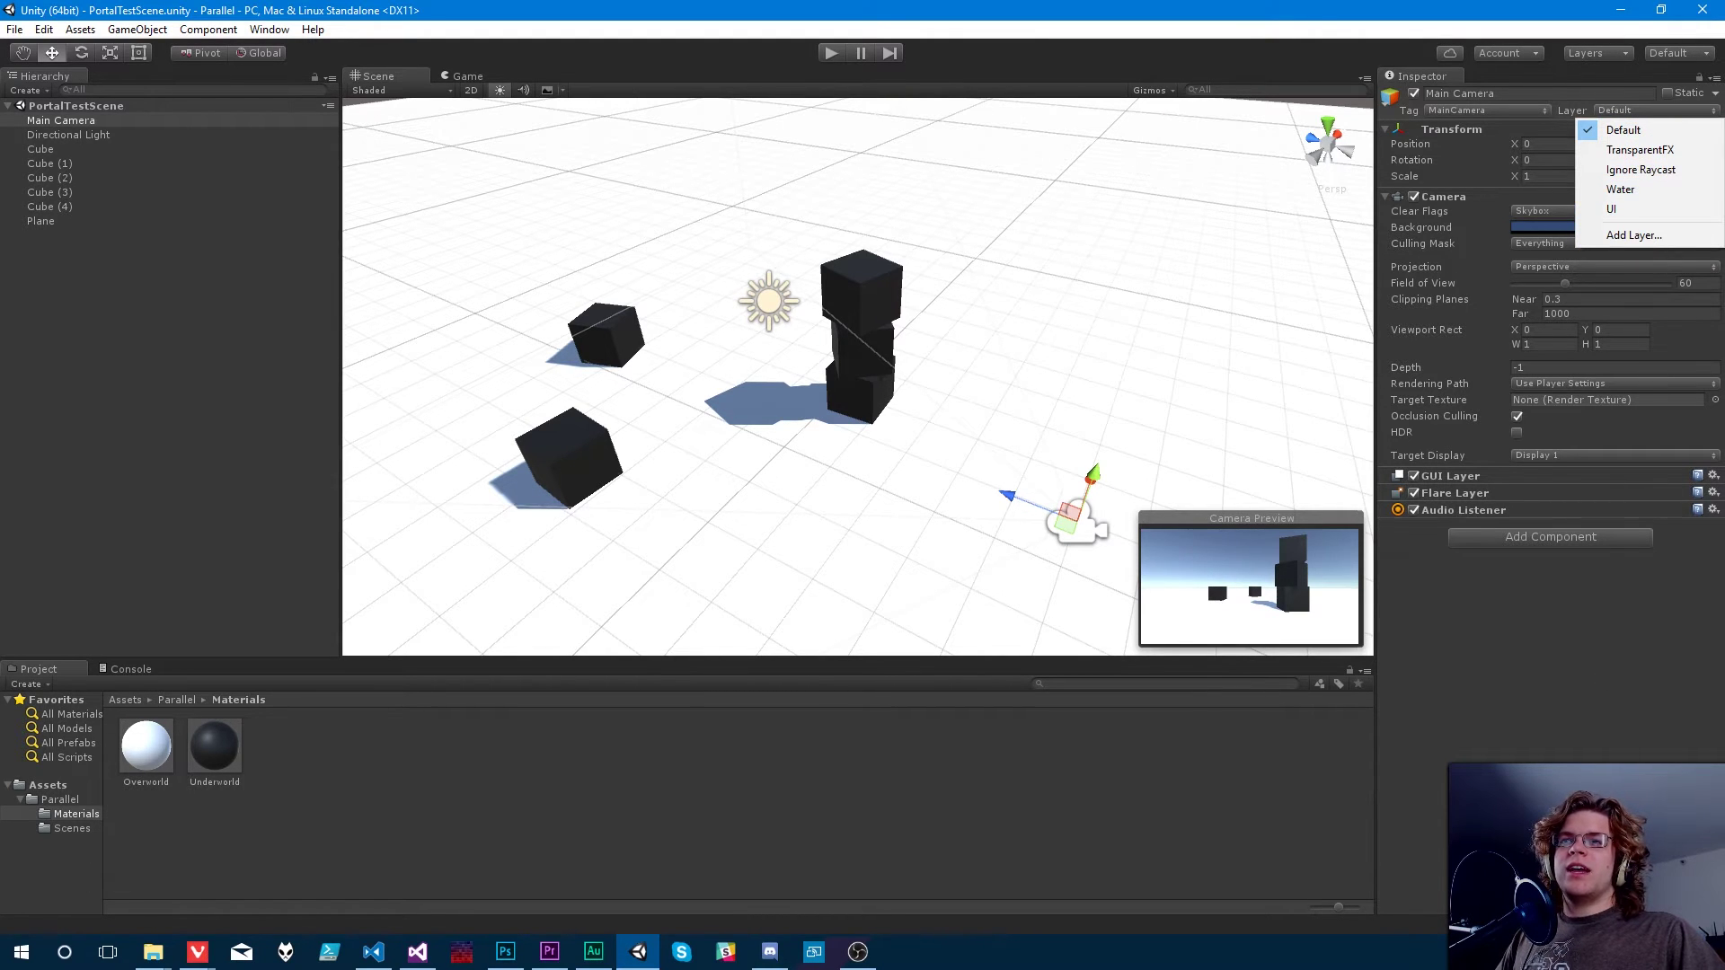
pyautogui.click(1543, 244)
pyautogui.click(1544, 244)
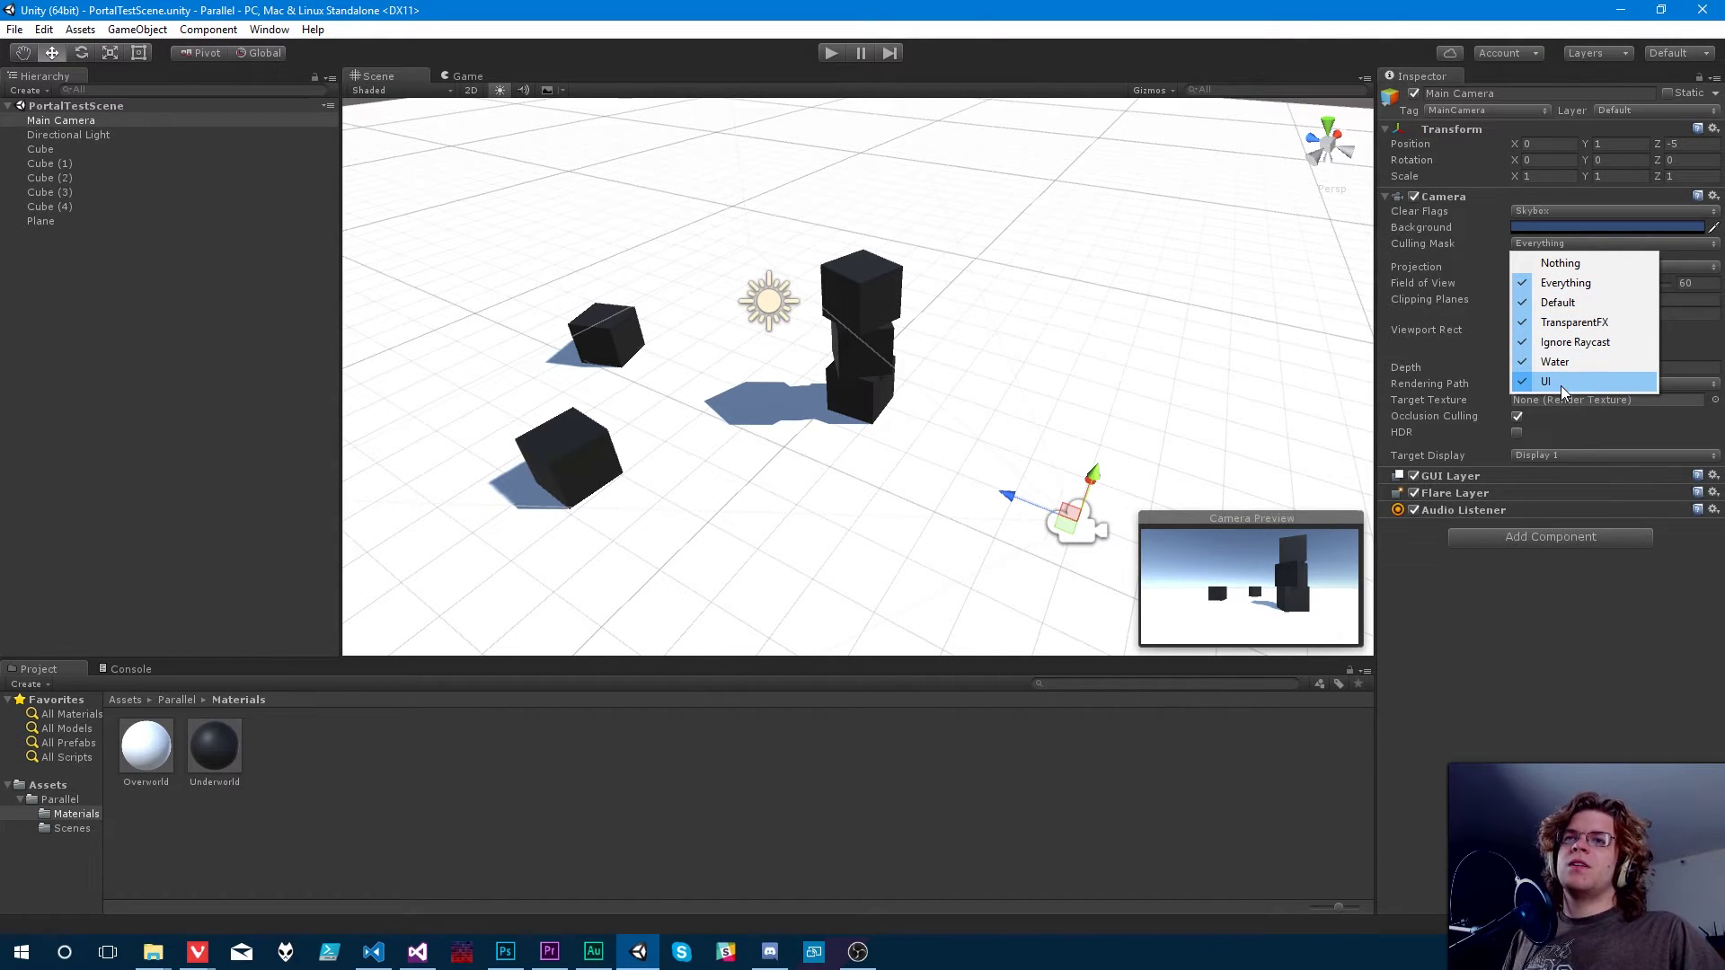
# Through Add Layer, name User Layer 8 'Overworld'.
pyautogui.click(1651, 110)
pyautogui.click(1629, 232)
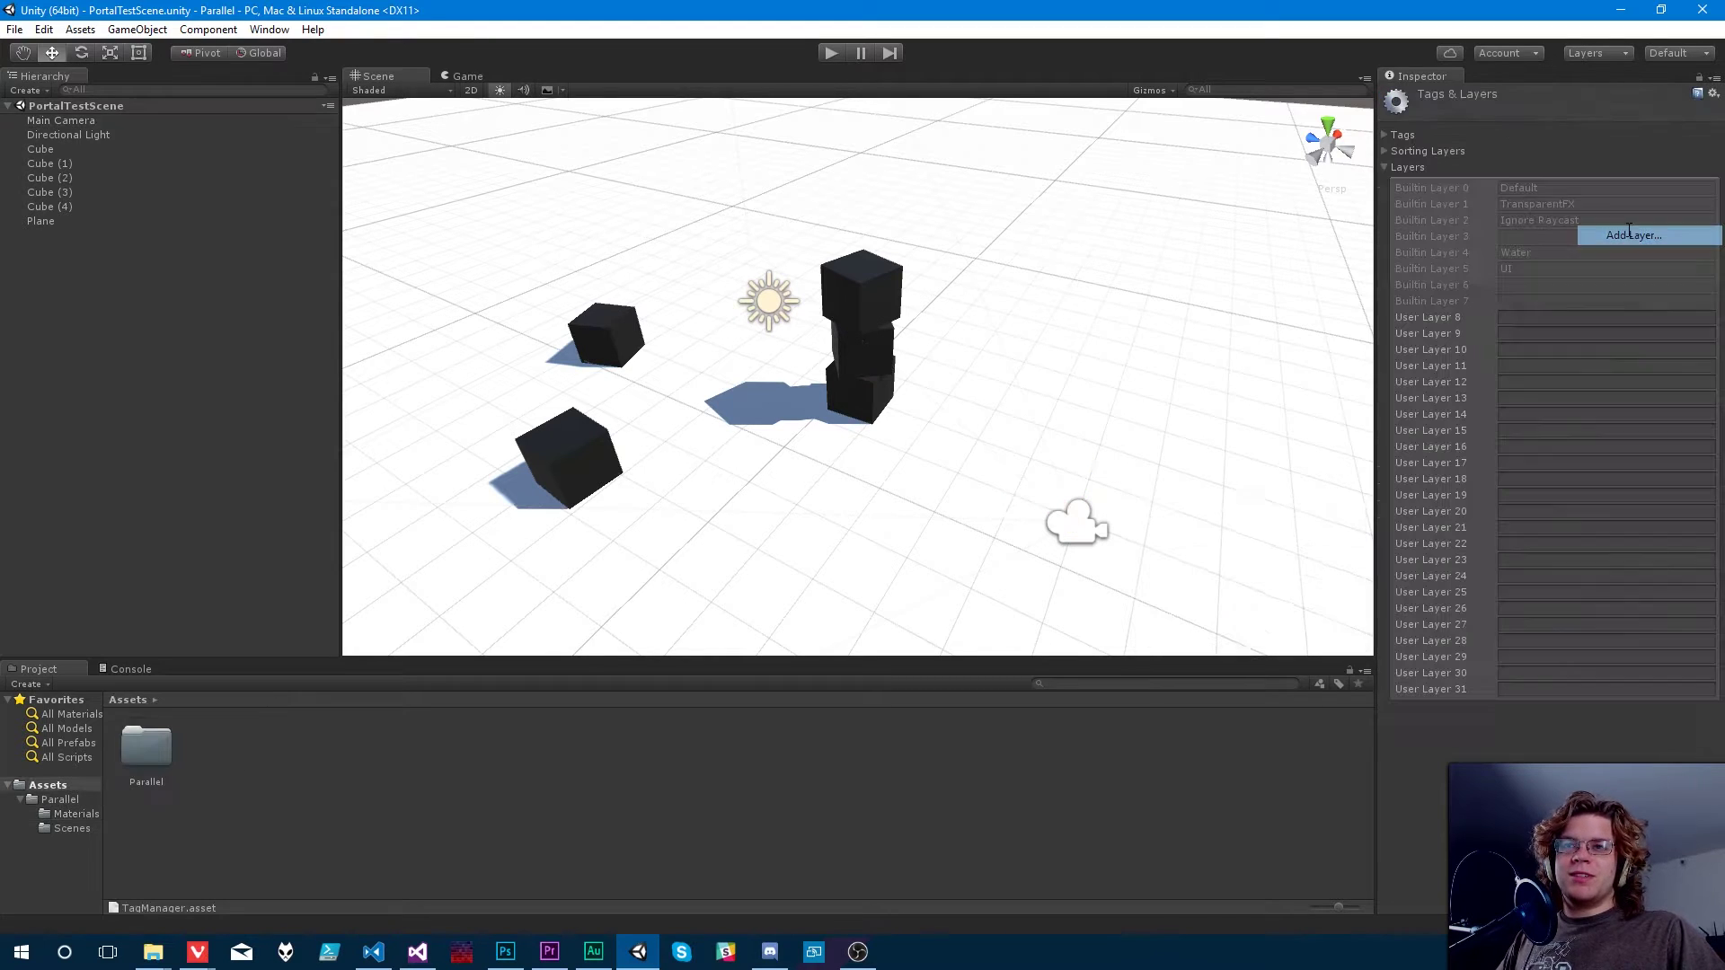
pyautogui.click(1536, 319)
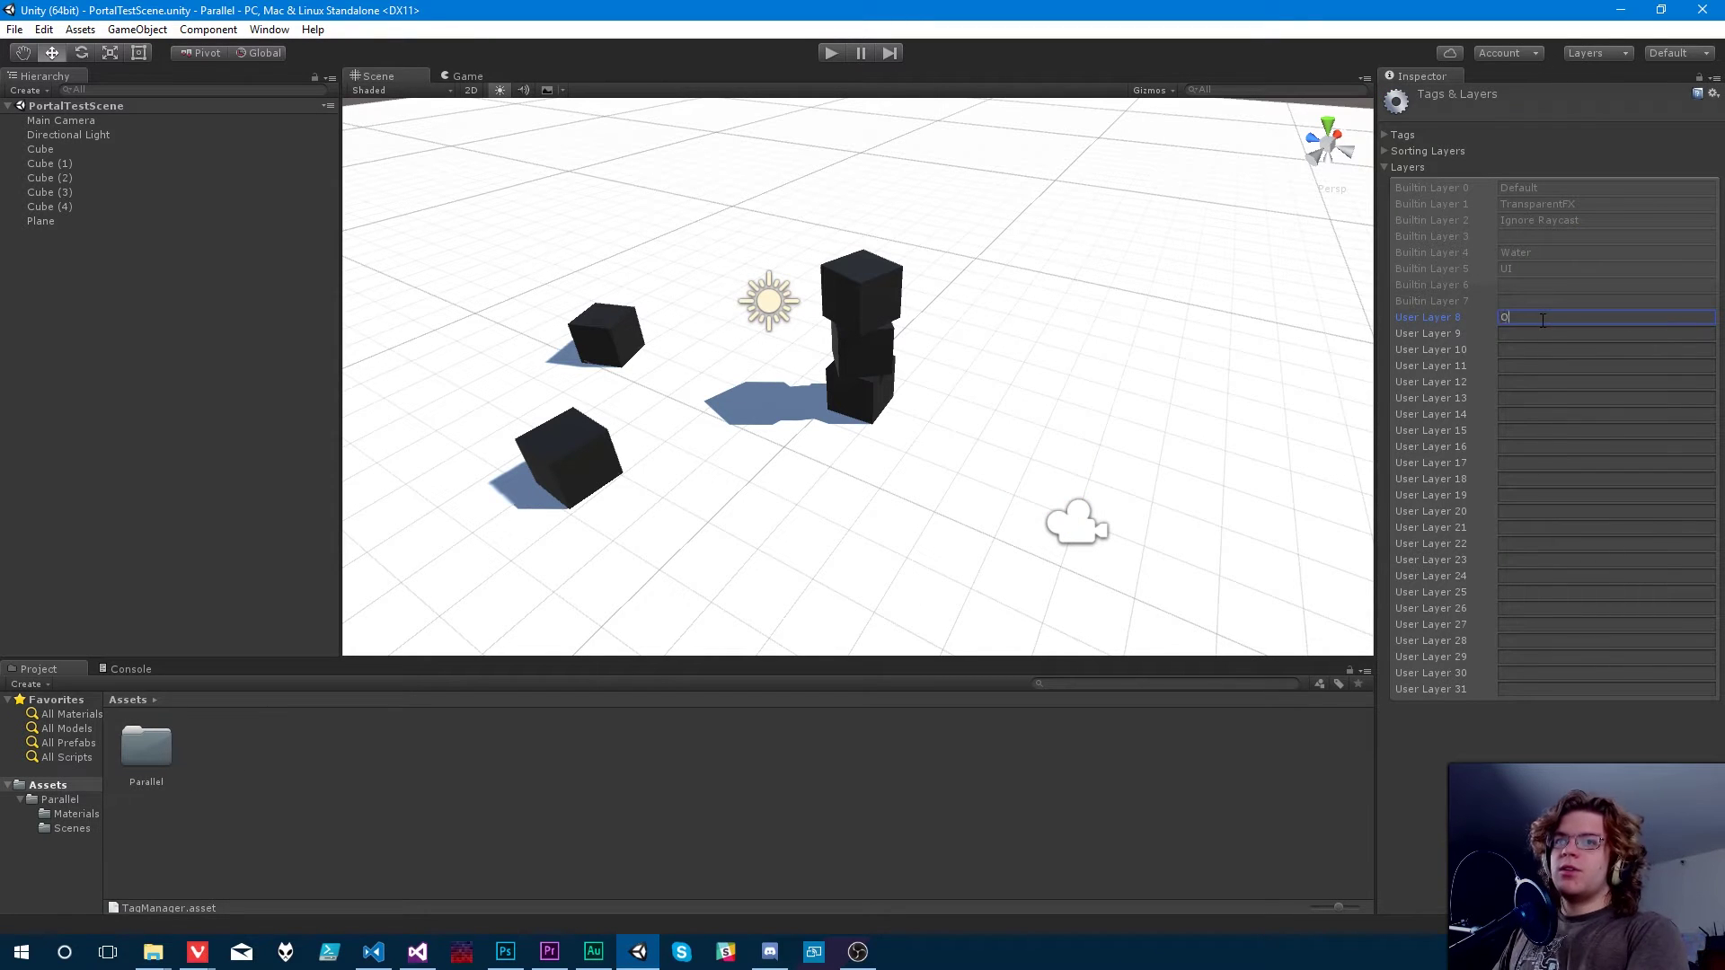
pyautogui.write('Overworld')
pyautogui.press('Tab')
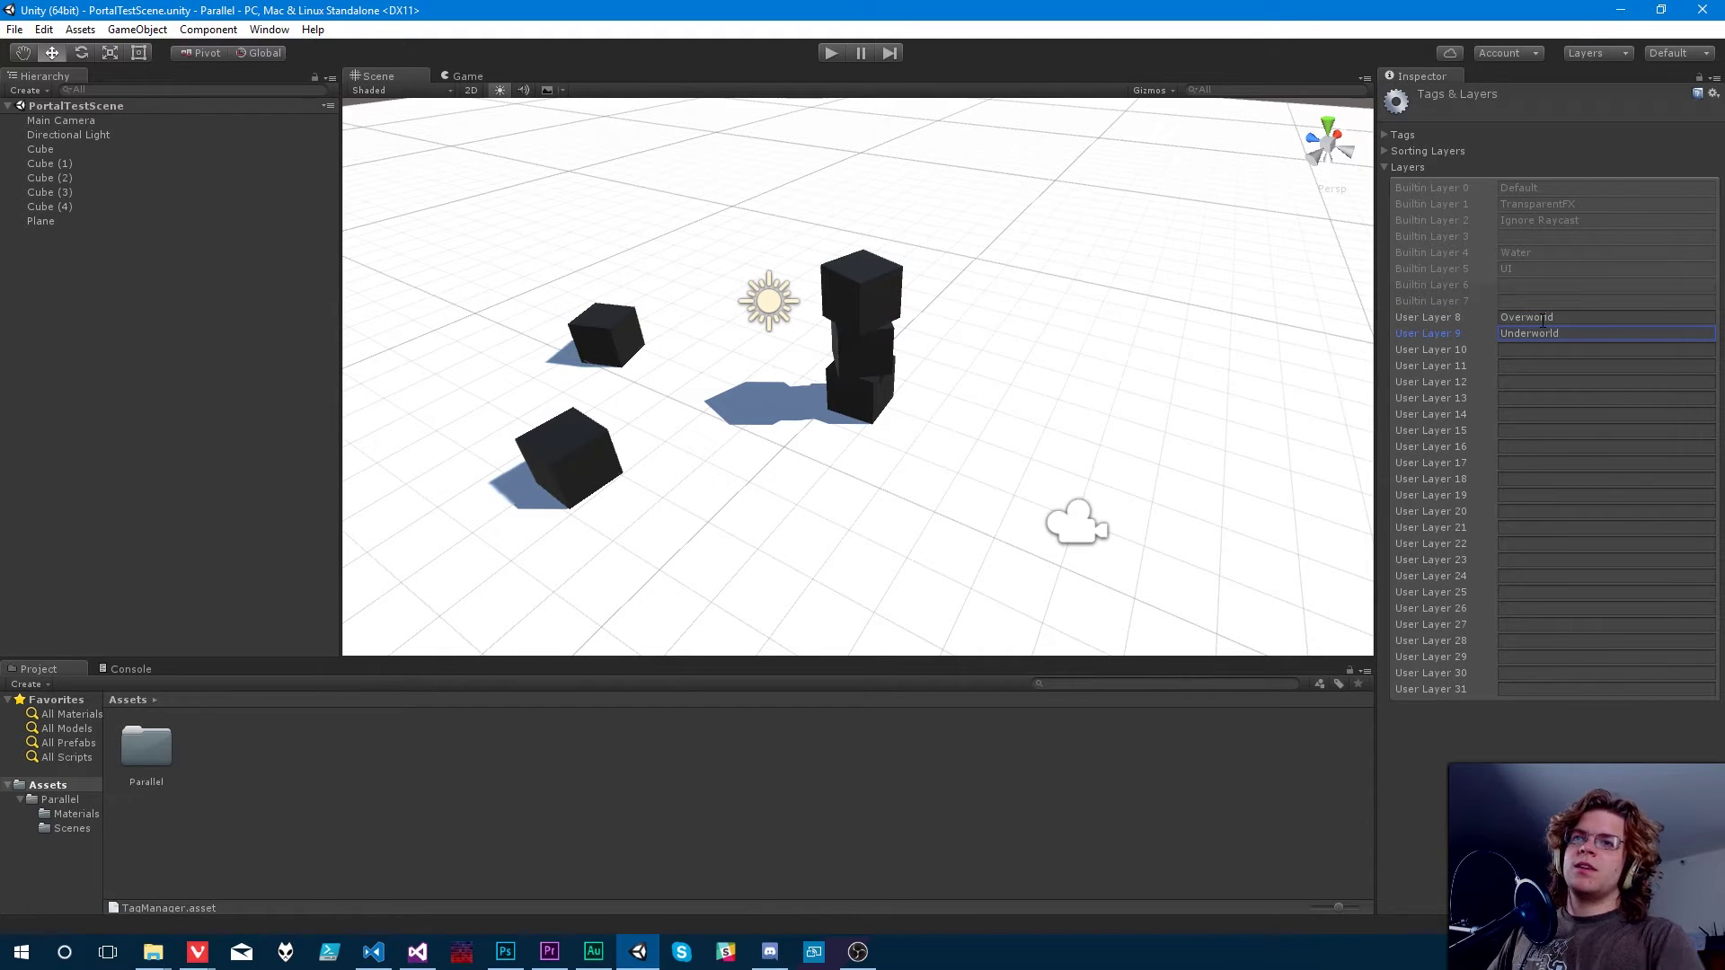
# Put the ground plane on the Overworld layer.
pyautogui.click(1126, 189)
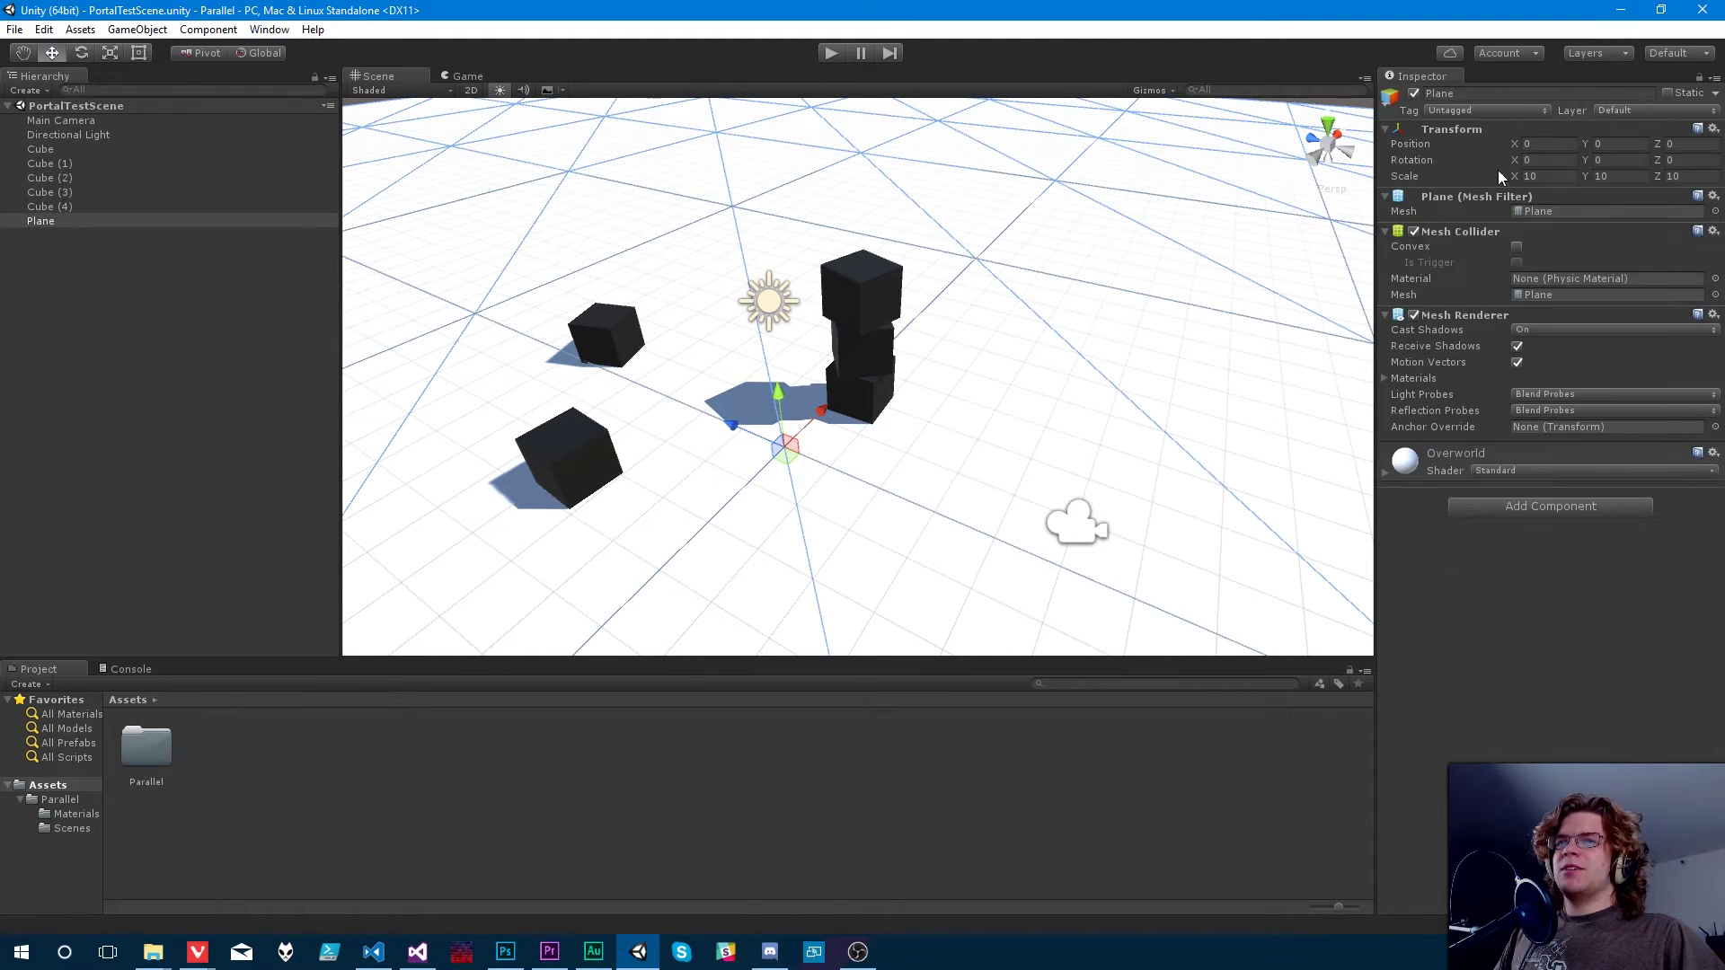
pyautogui.click(1477, 106)
pyautogui.click(1673, 111)
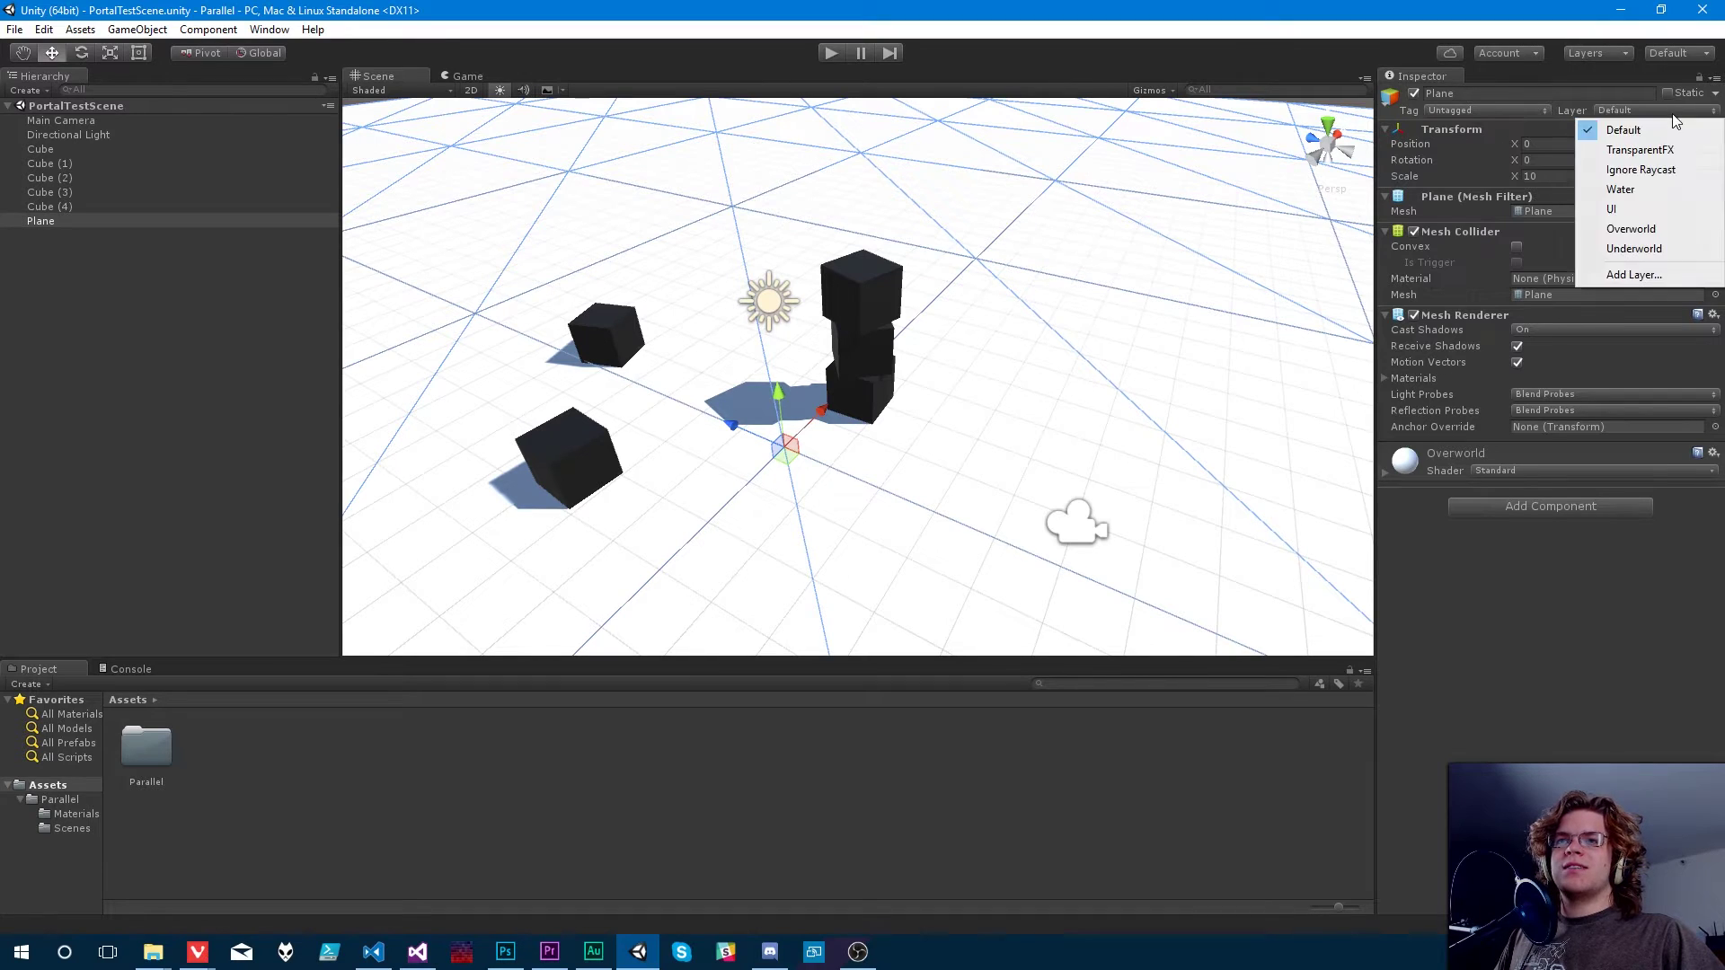
pyautogui.click(1630, 230)
# Assign Cube through Cube (4) to the Underworld layer and save the scene.
pyautogui.click(45, 209)
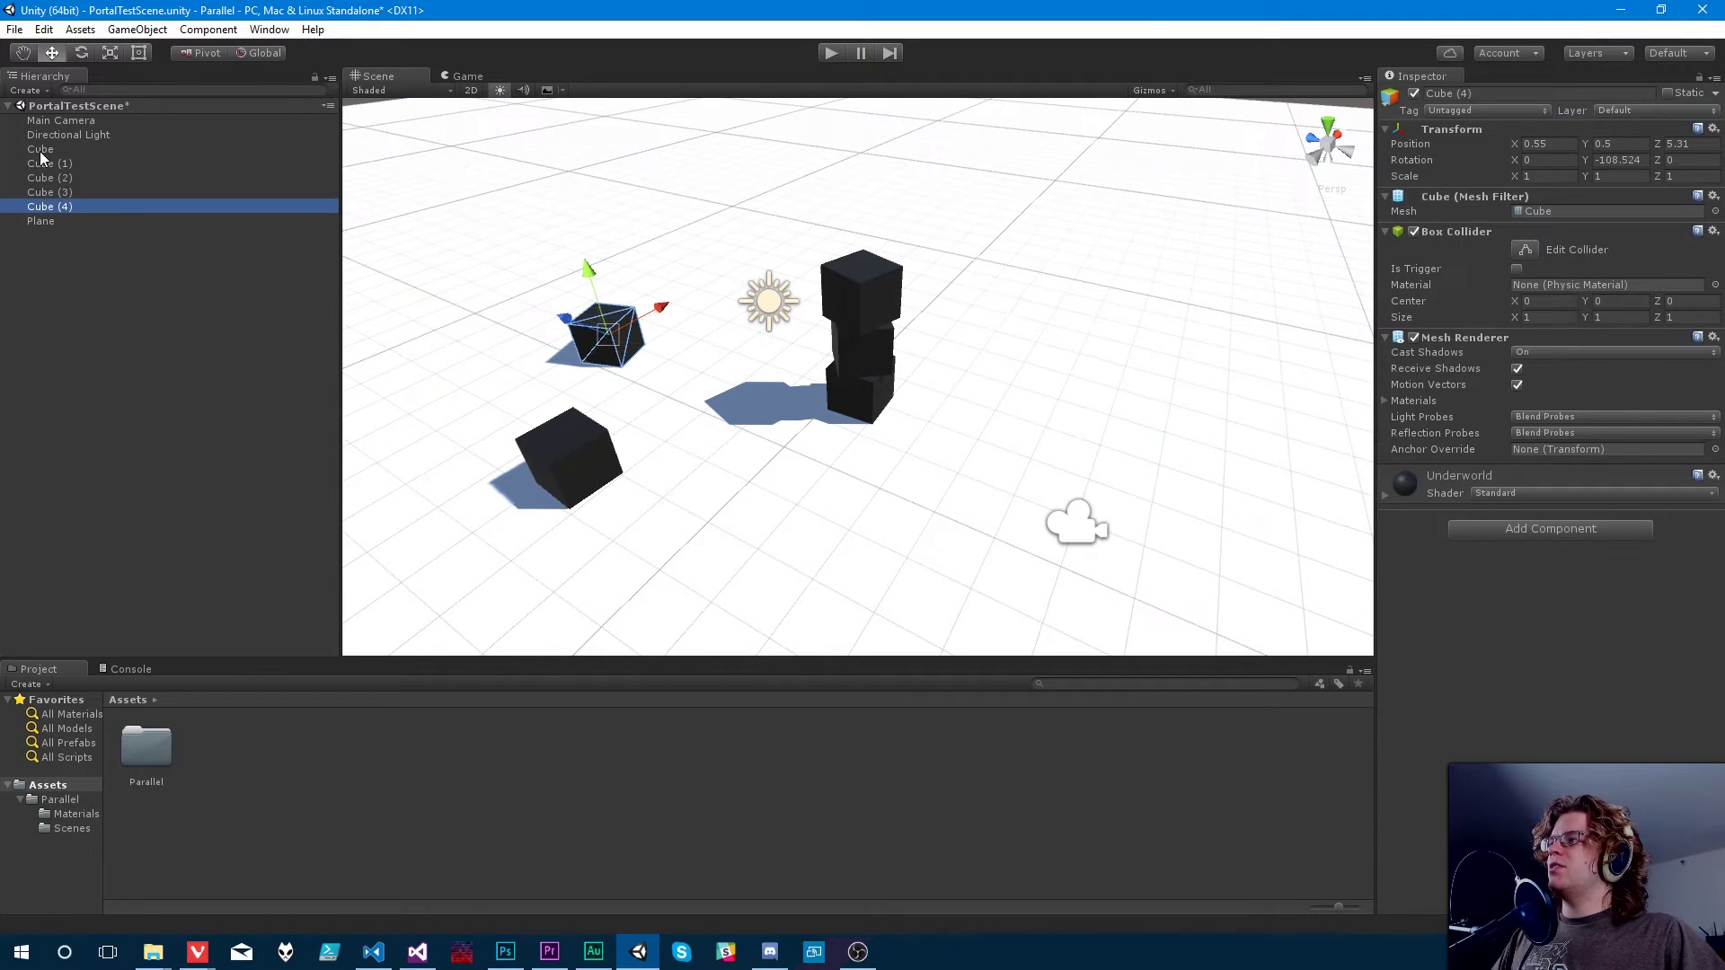
pyautogui.keyDown('shift'); pyautogui.click(40, 149); pyautogui.keyUp('shift')
pyautogui.click(1646, 110)
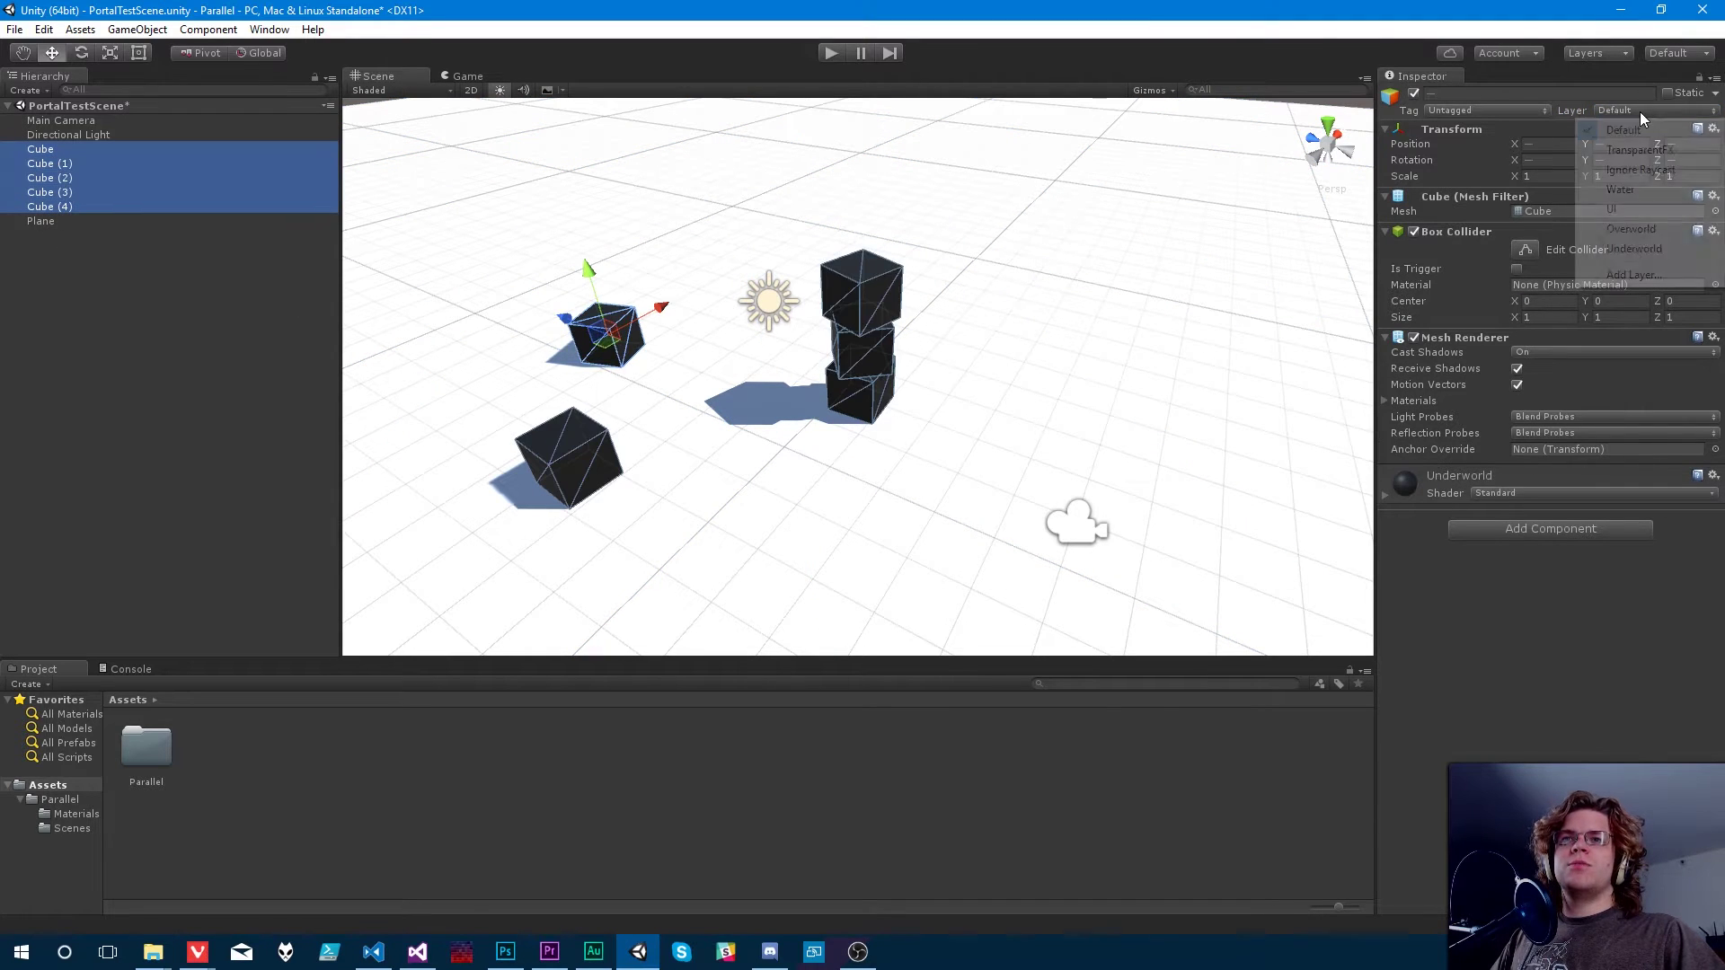
pyautogui.click(1660, 249)
pyautogui.hotkey('ctrl', 's')
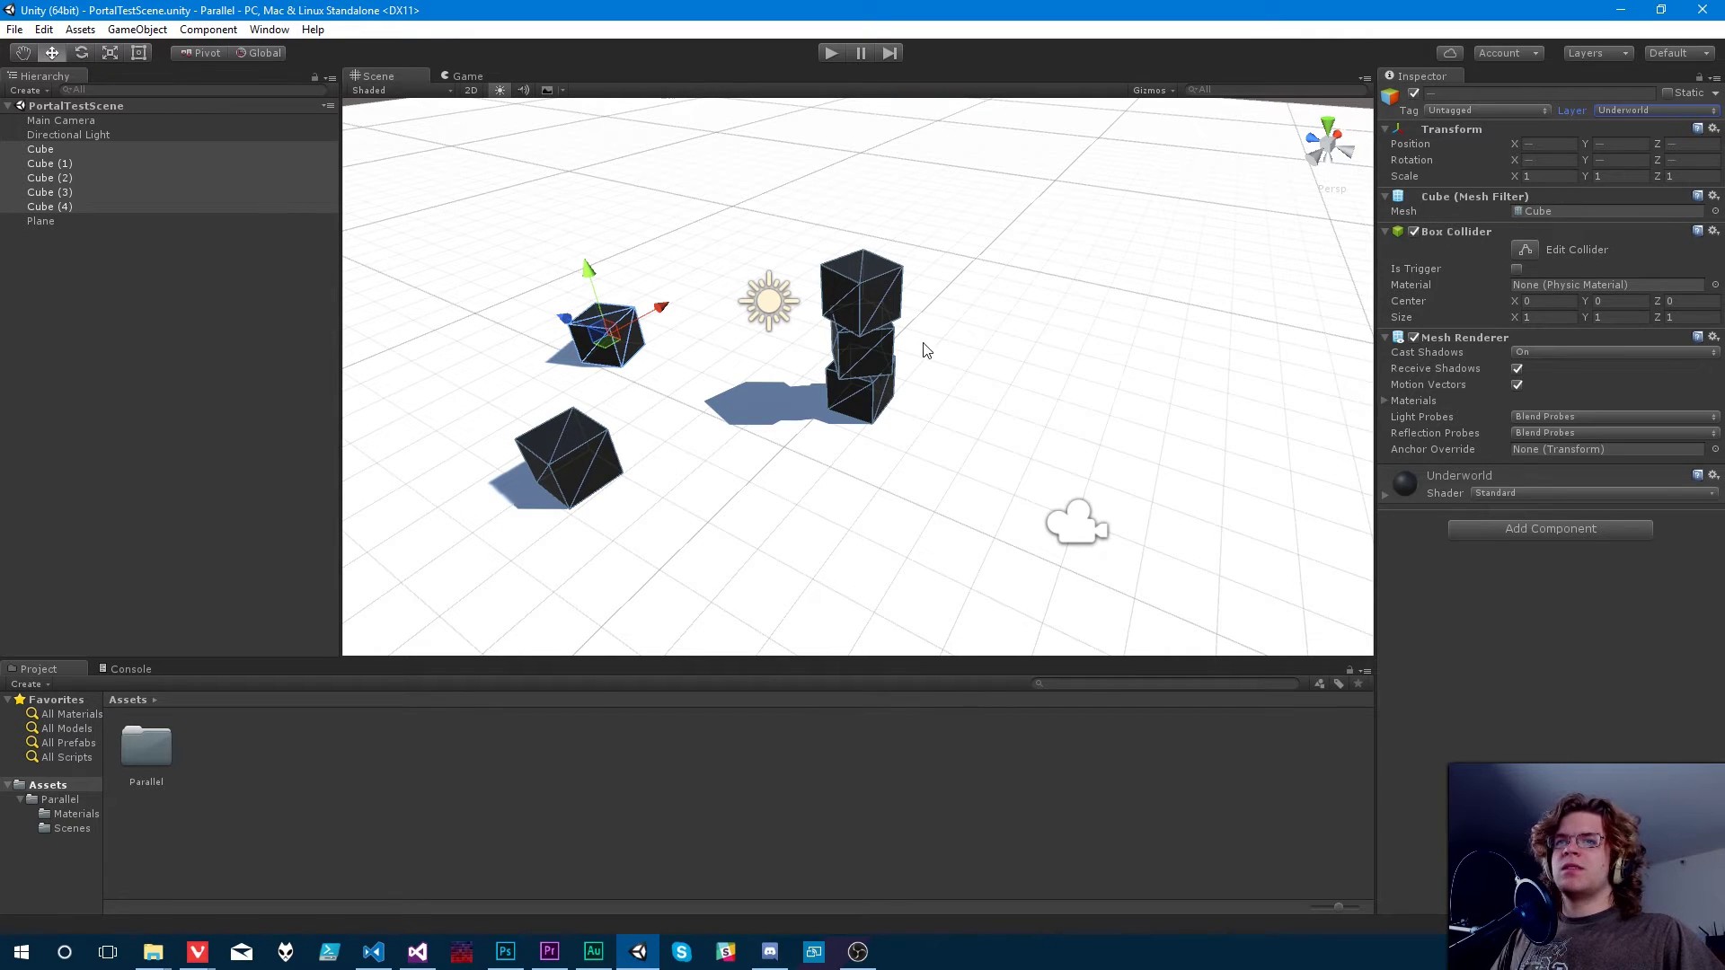
# Uncheck Underworld in the Main Camera's culling mask and enter play mode to test.
pyautogui.click(1089, 531)
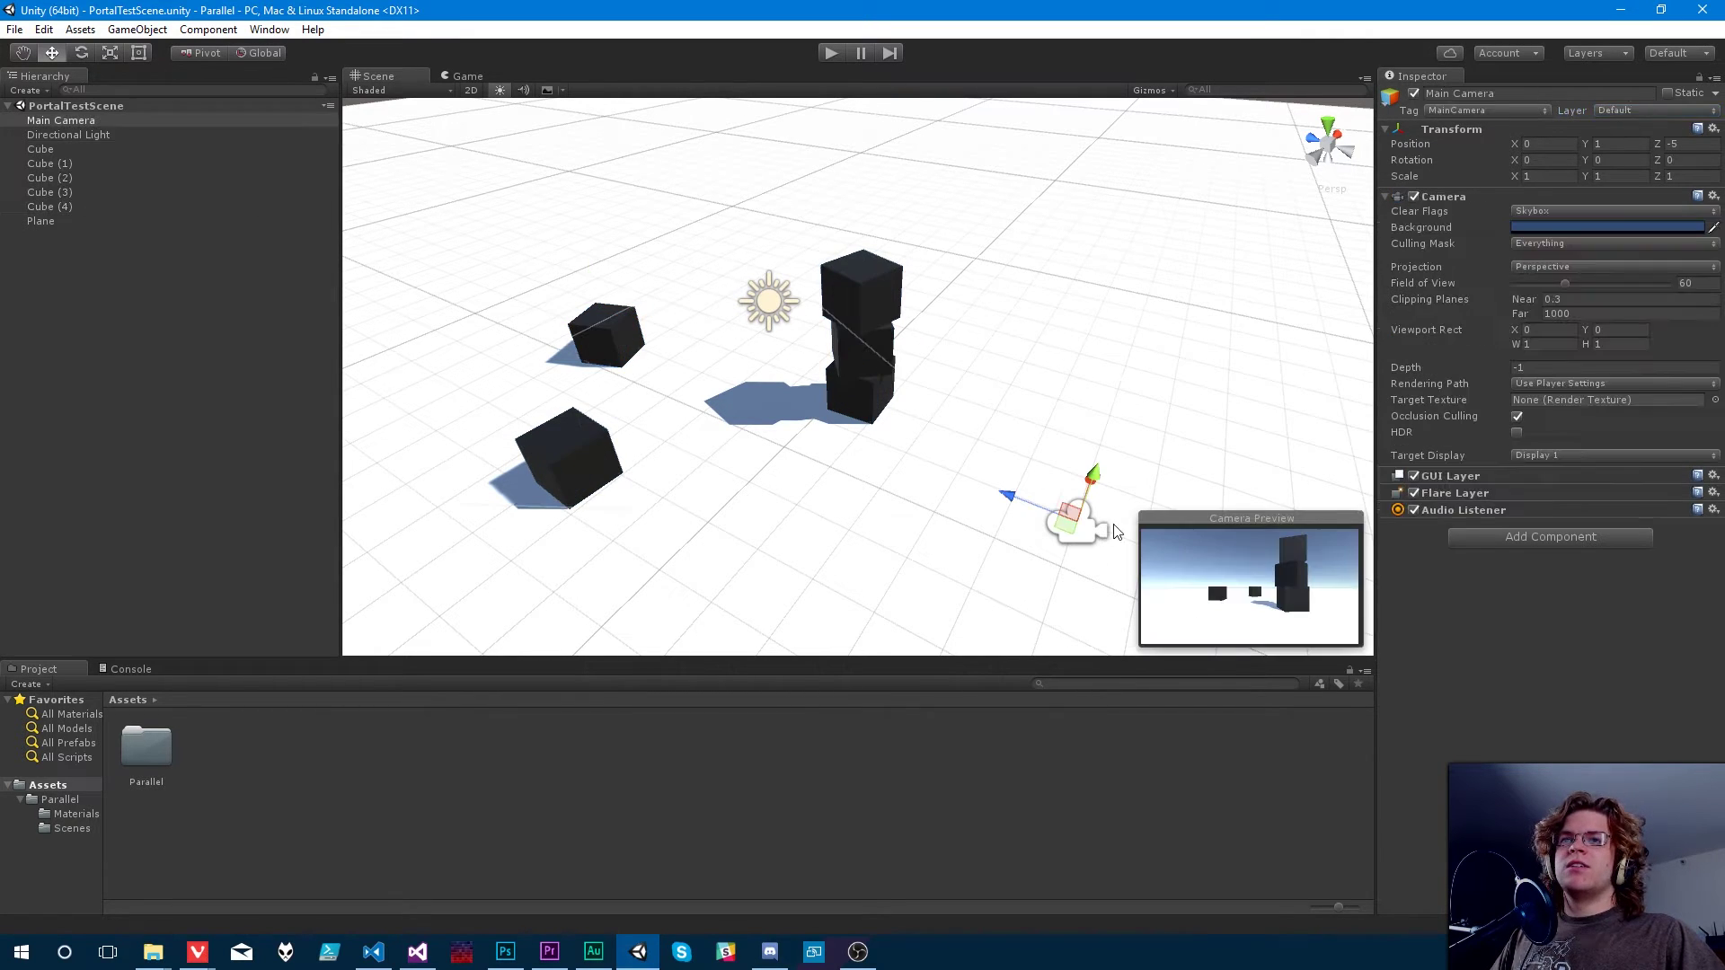
pyautogui.click(1540, 244)
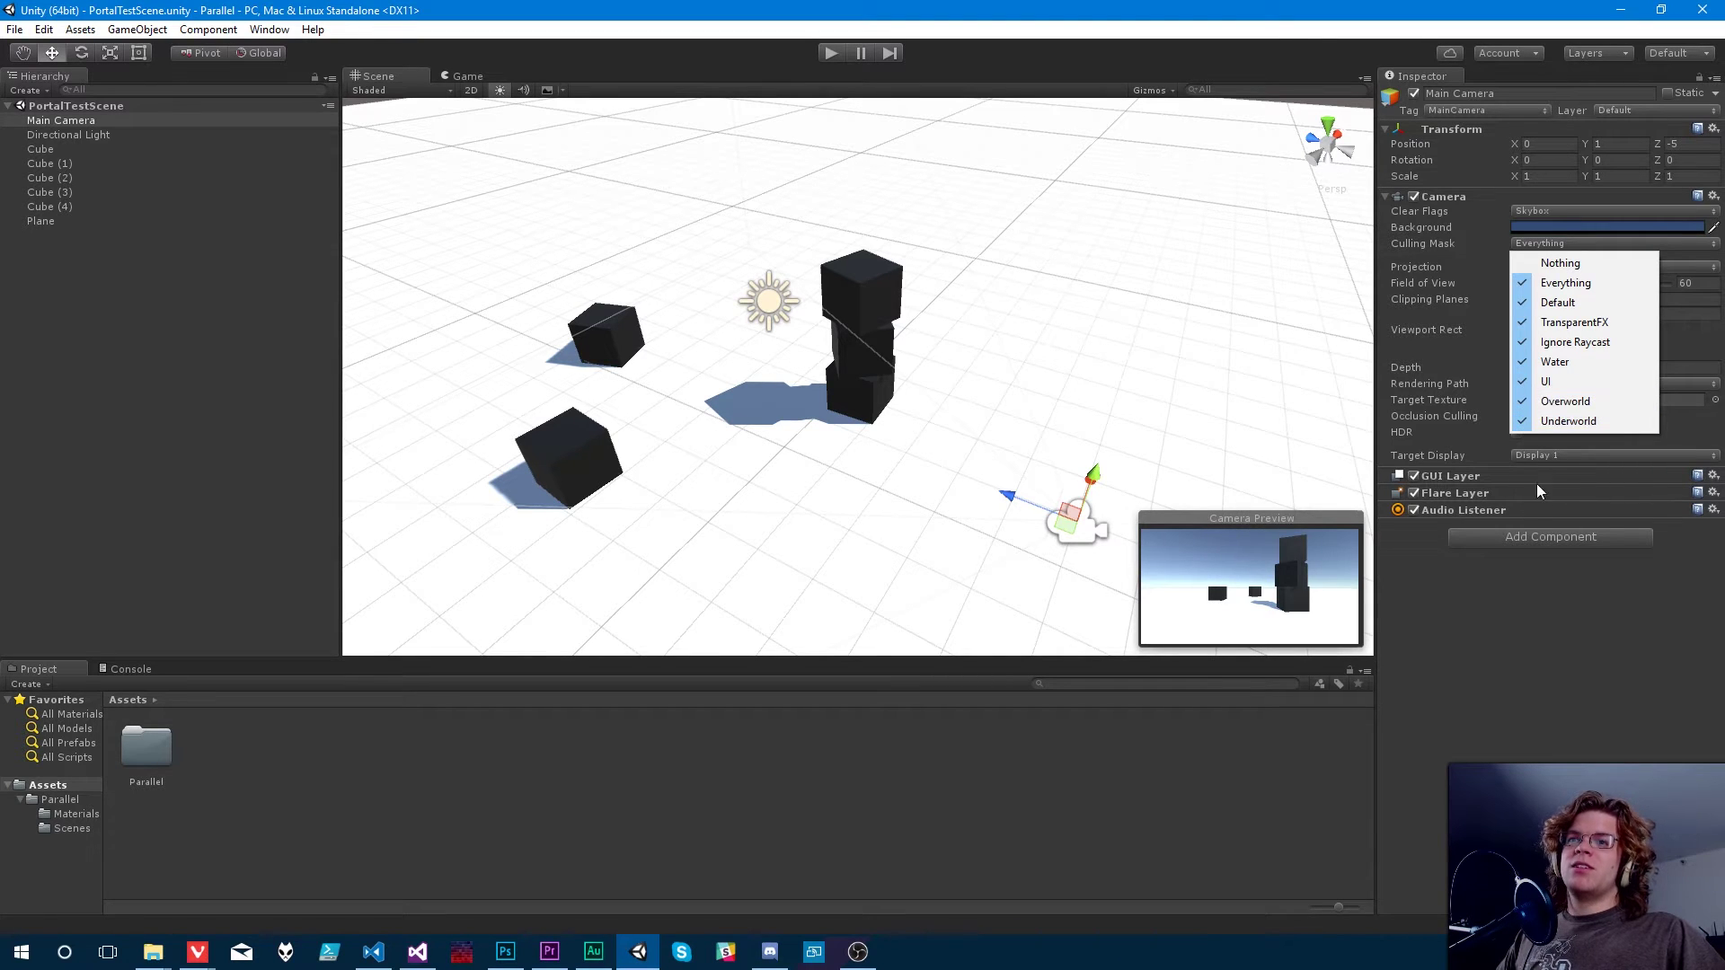
pyautogui.click(1568, 422)
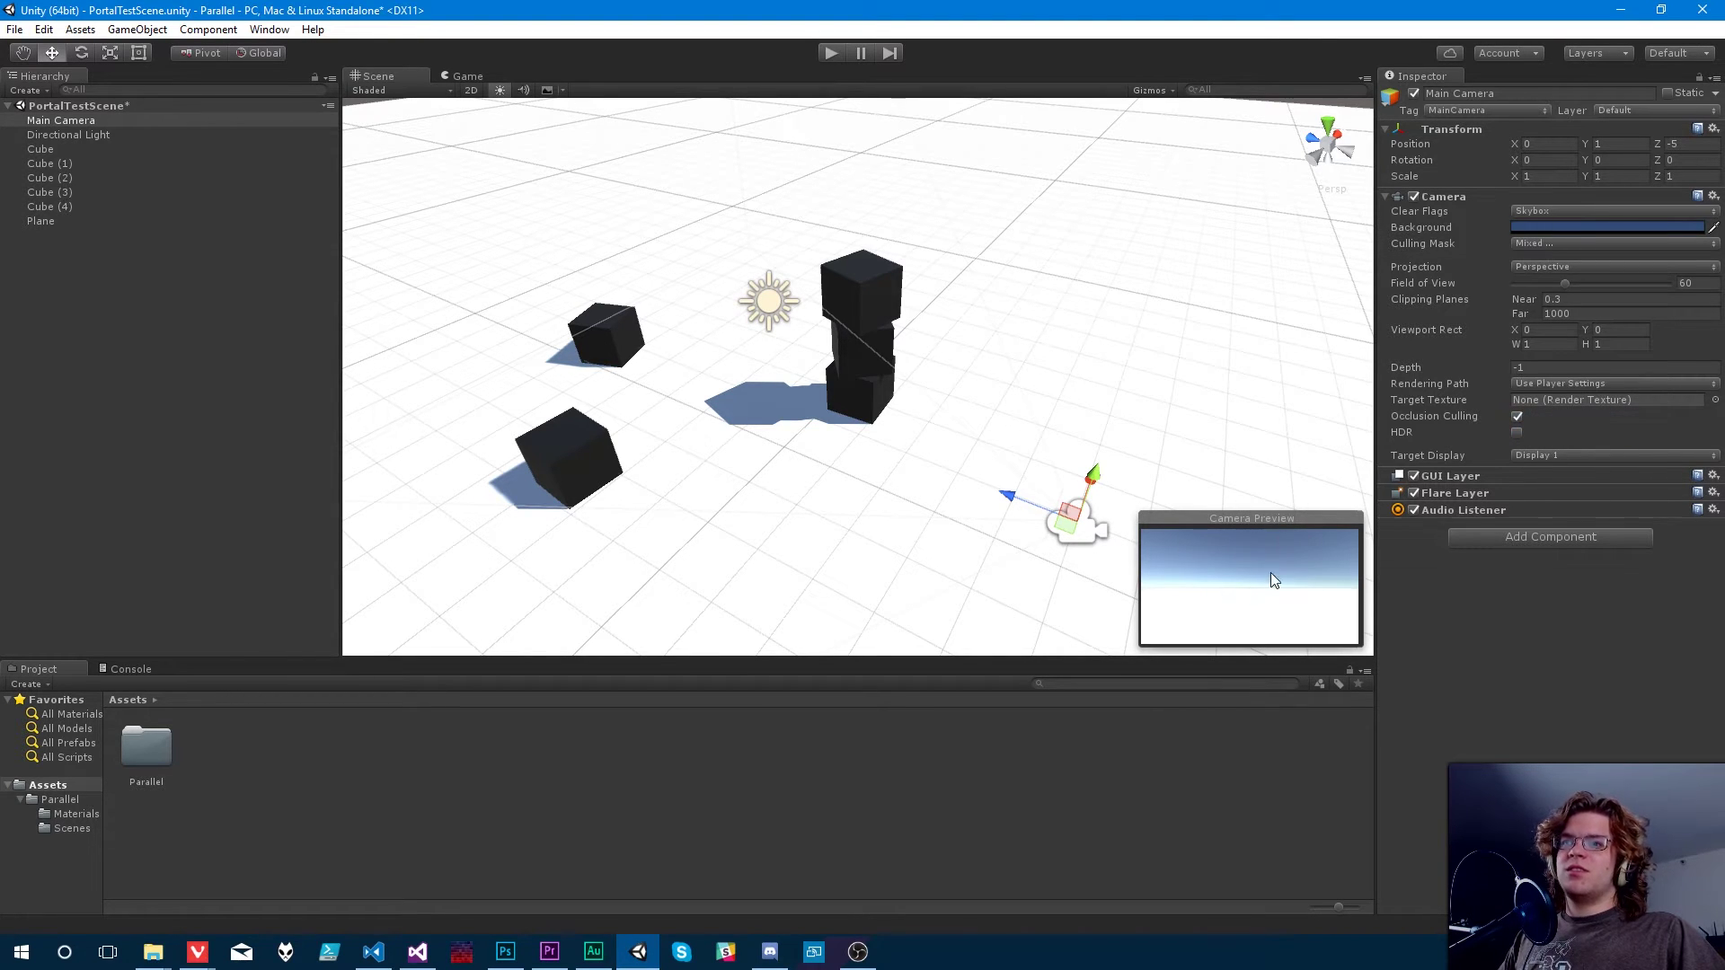
pyautogui.click(833, 56)
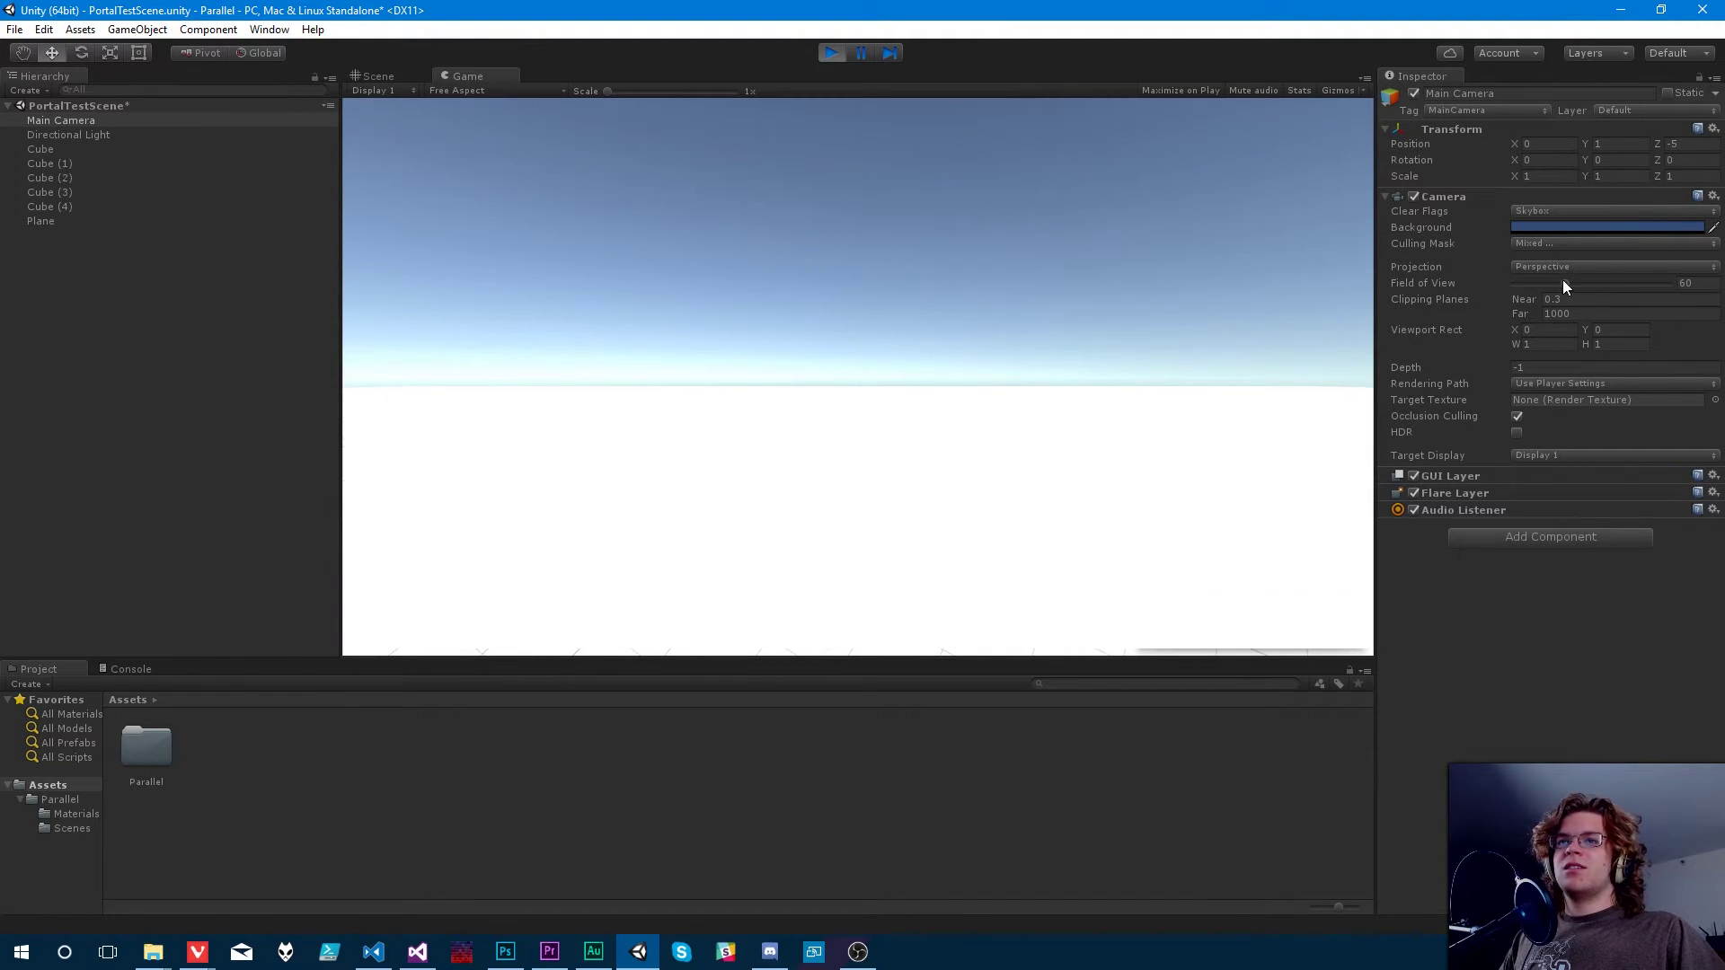
# Toggle Underworld back on in the culling mask, then exclude it again.
pyautogui.click(1543, 244)
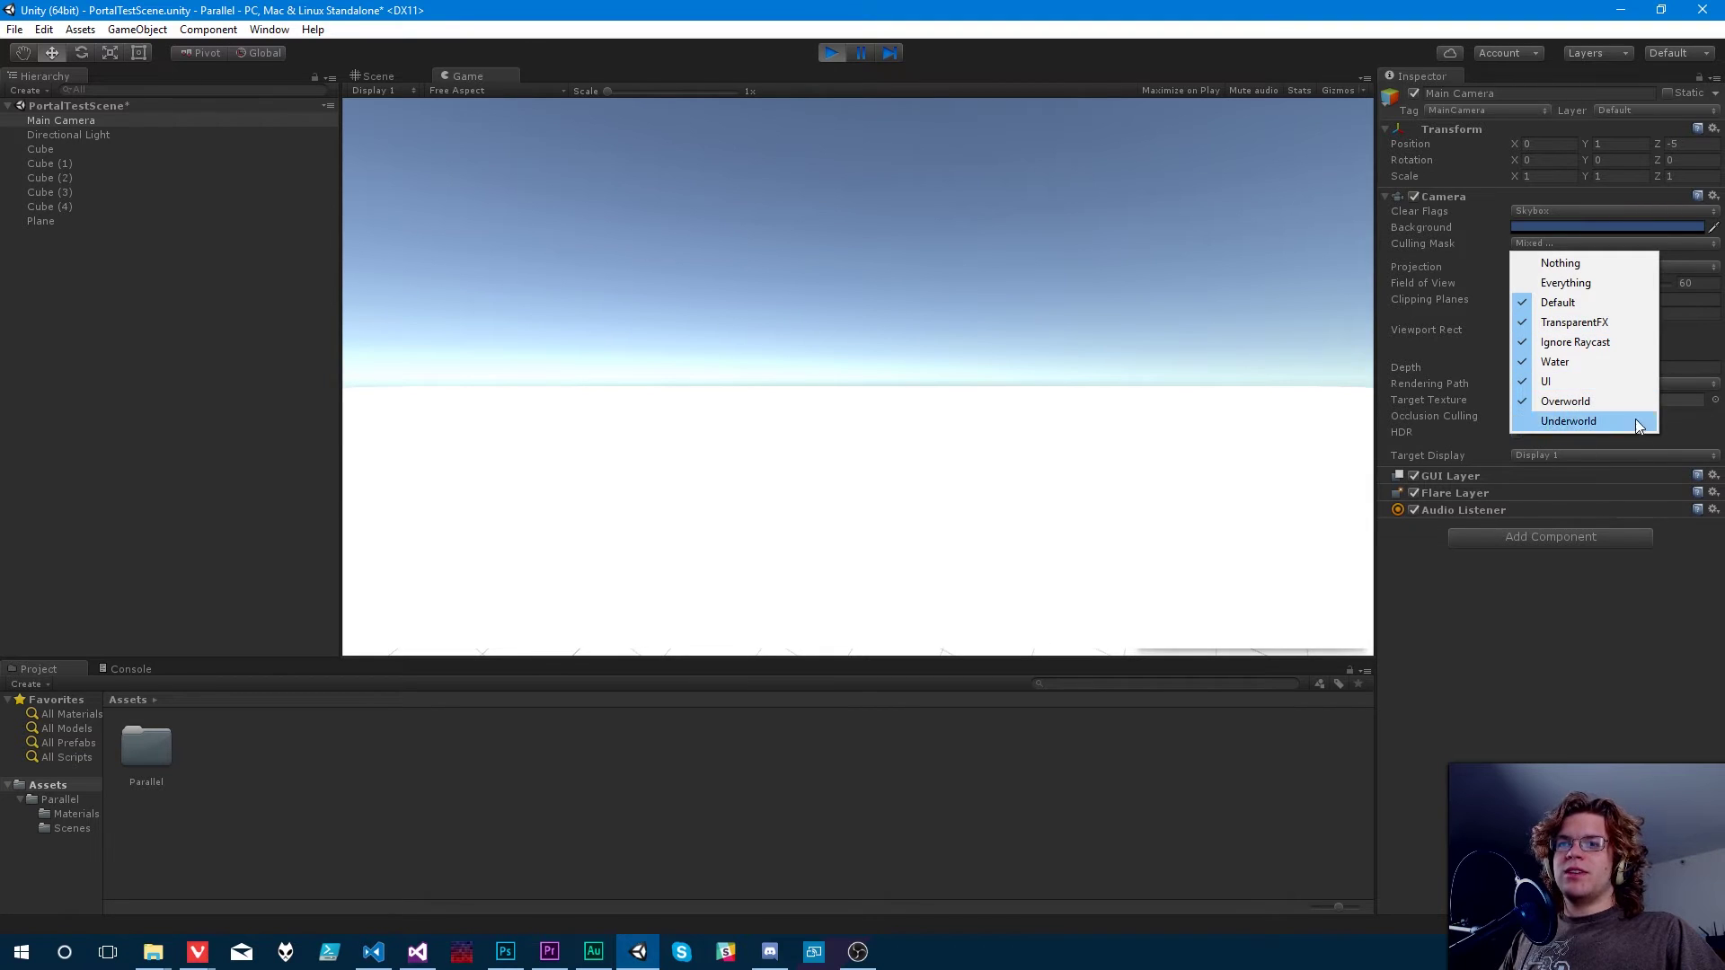
pyautogui.click(1589, 421)
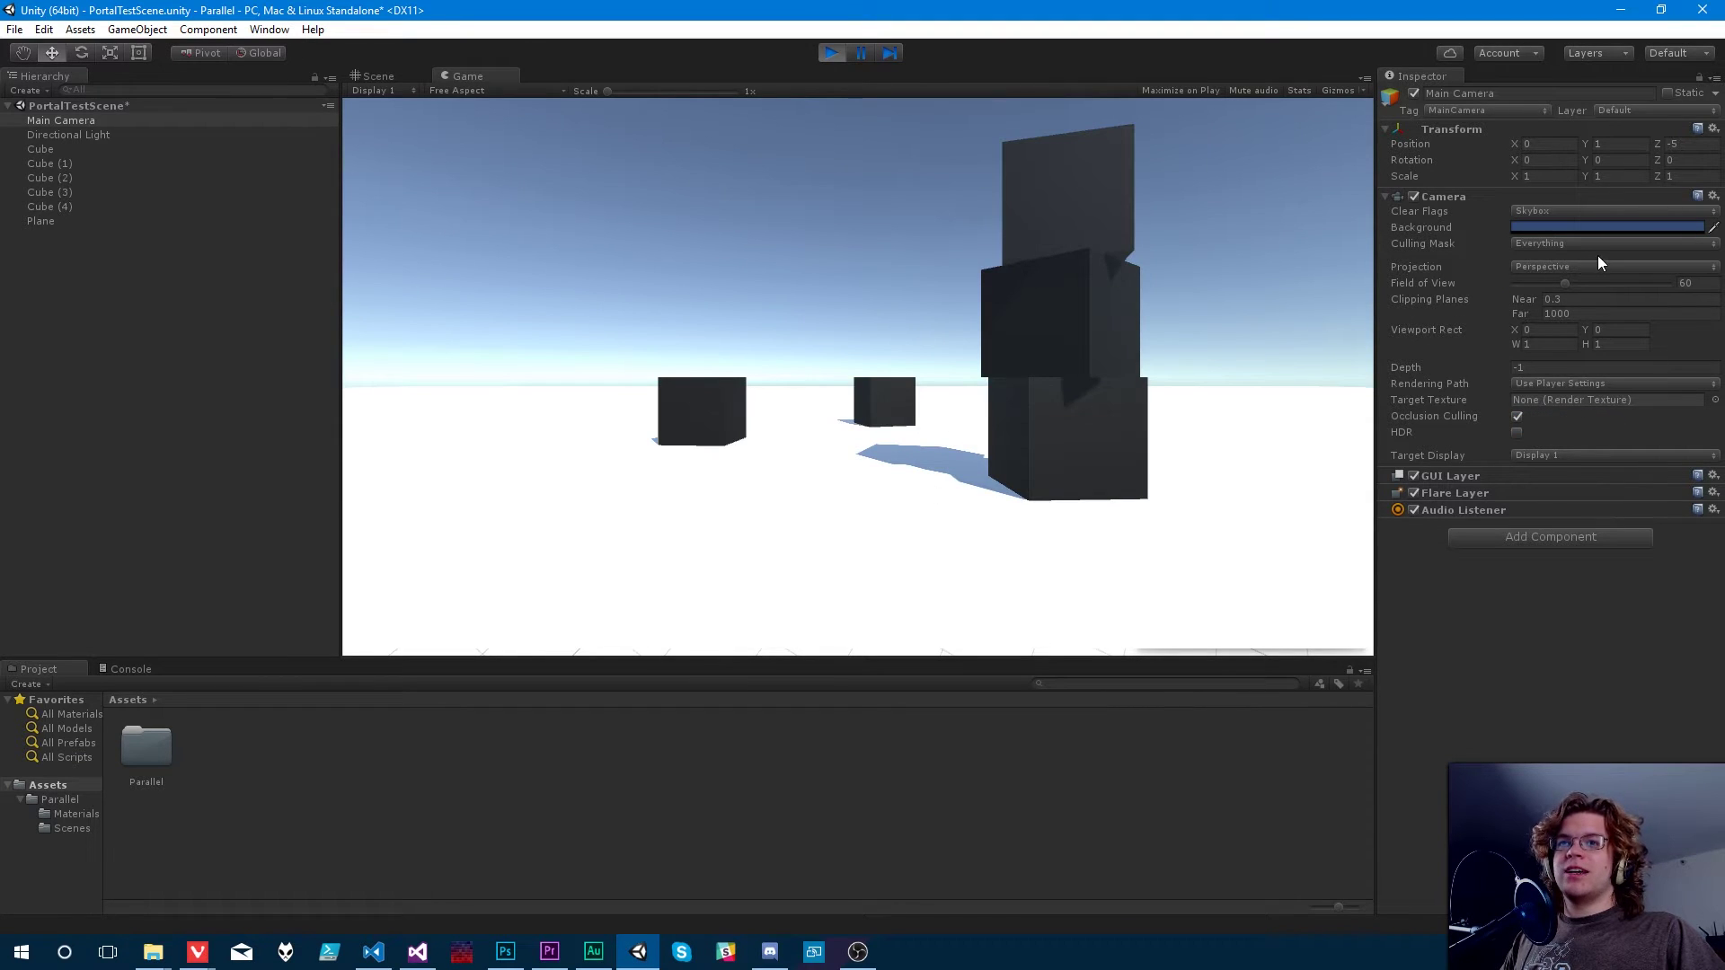
pyautogui.click(1552, 243)
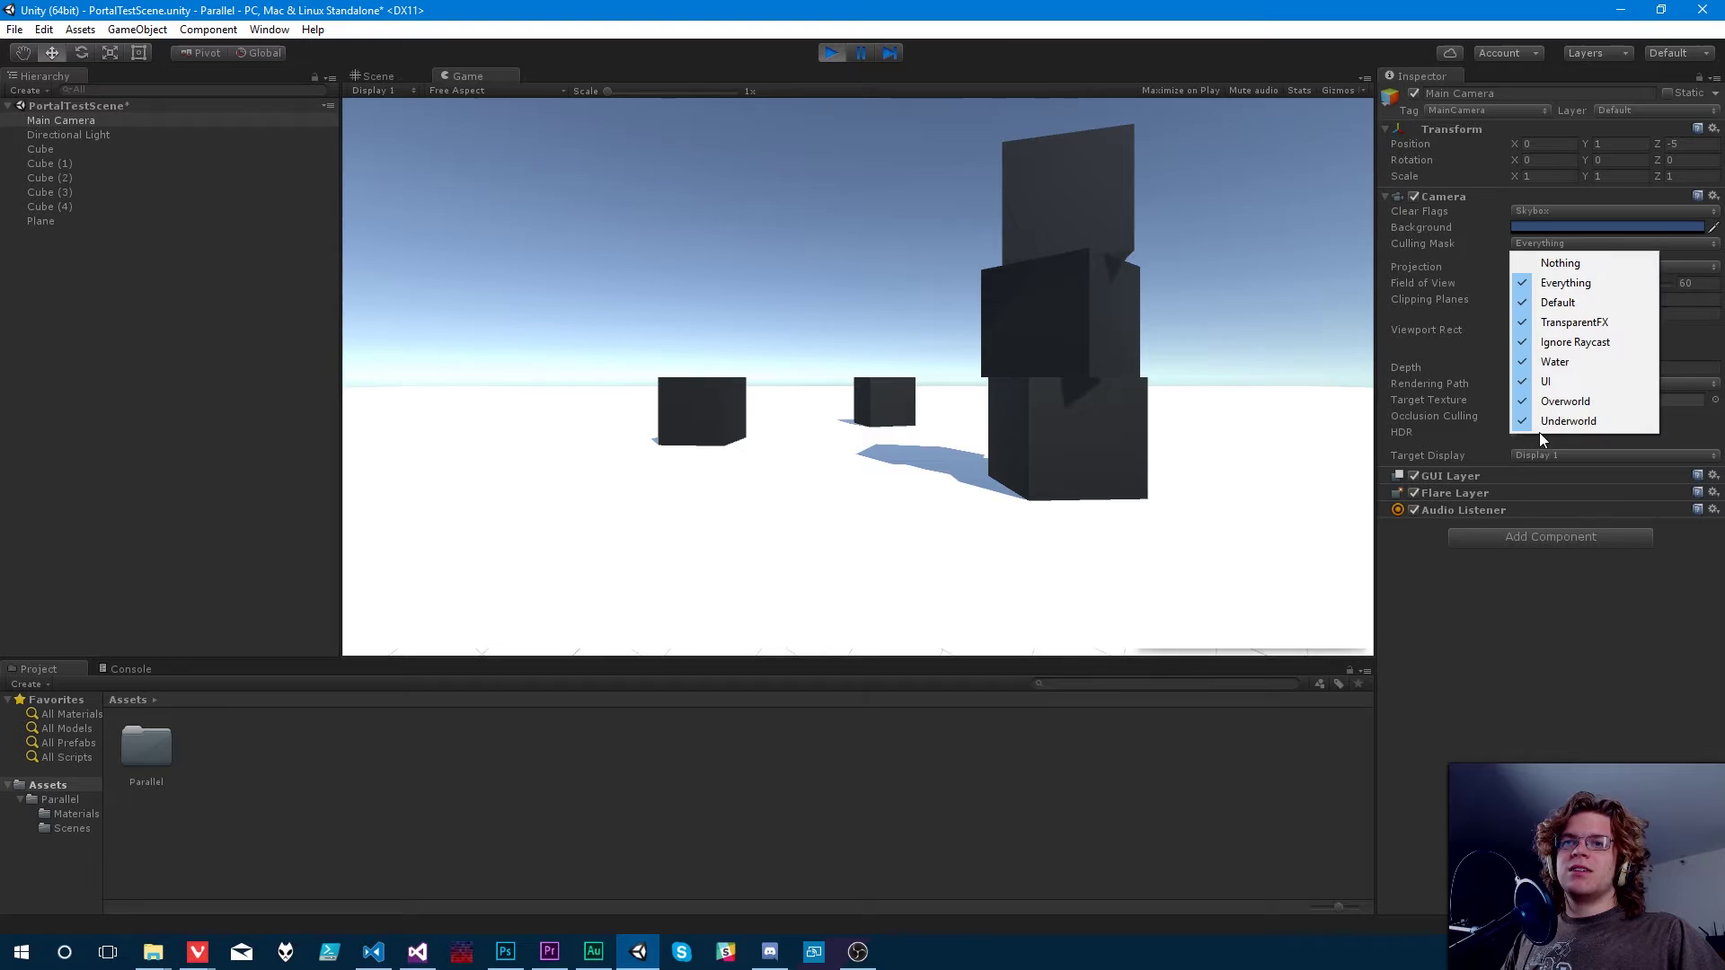
pyautogui.click(1567, 421)
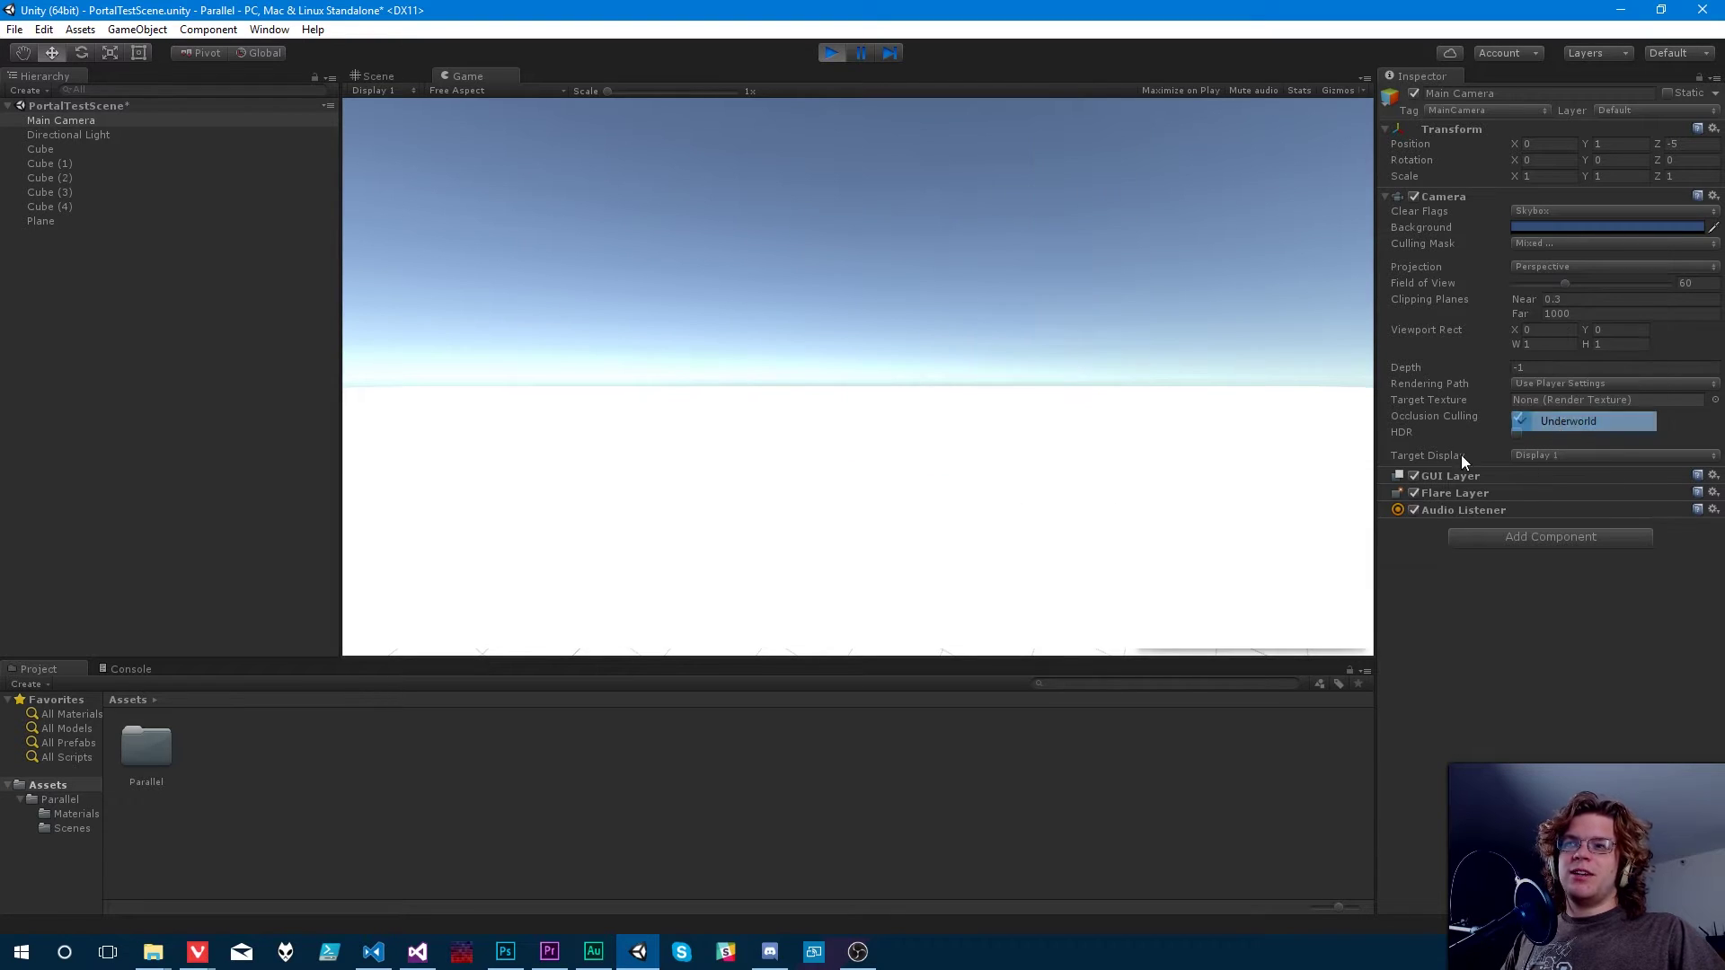
# Exit play mode, then add a Quad and position it beside the cube stack.
pyautogui.click(831, 52)
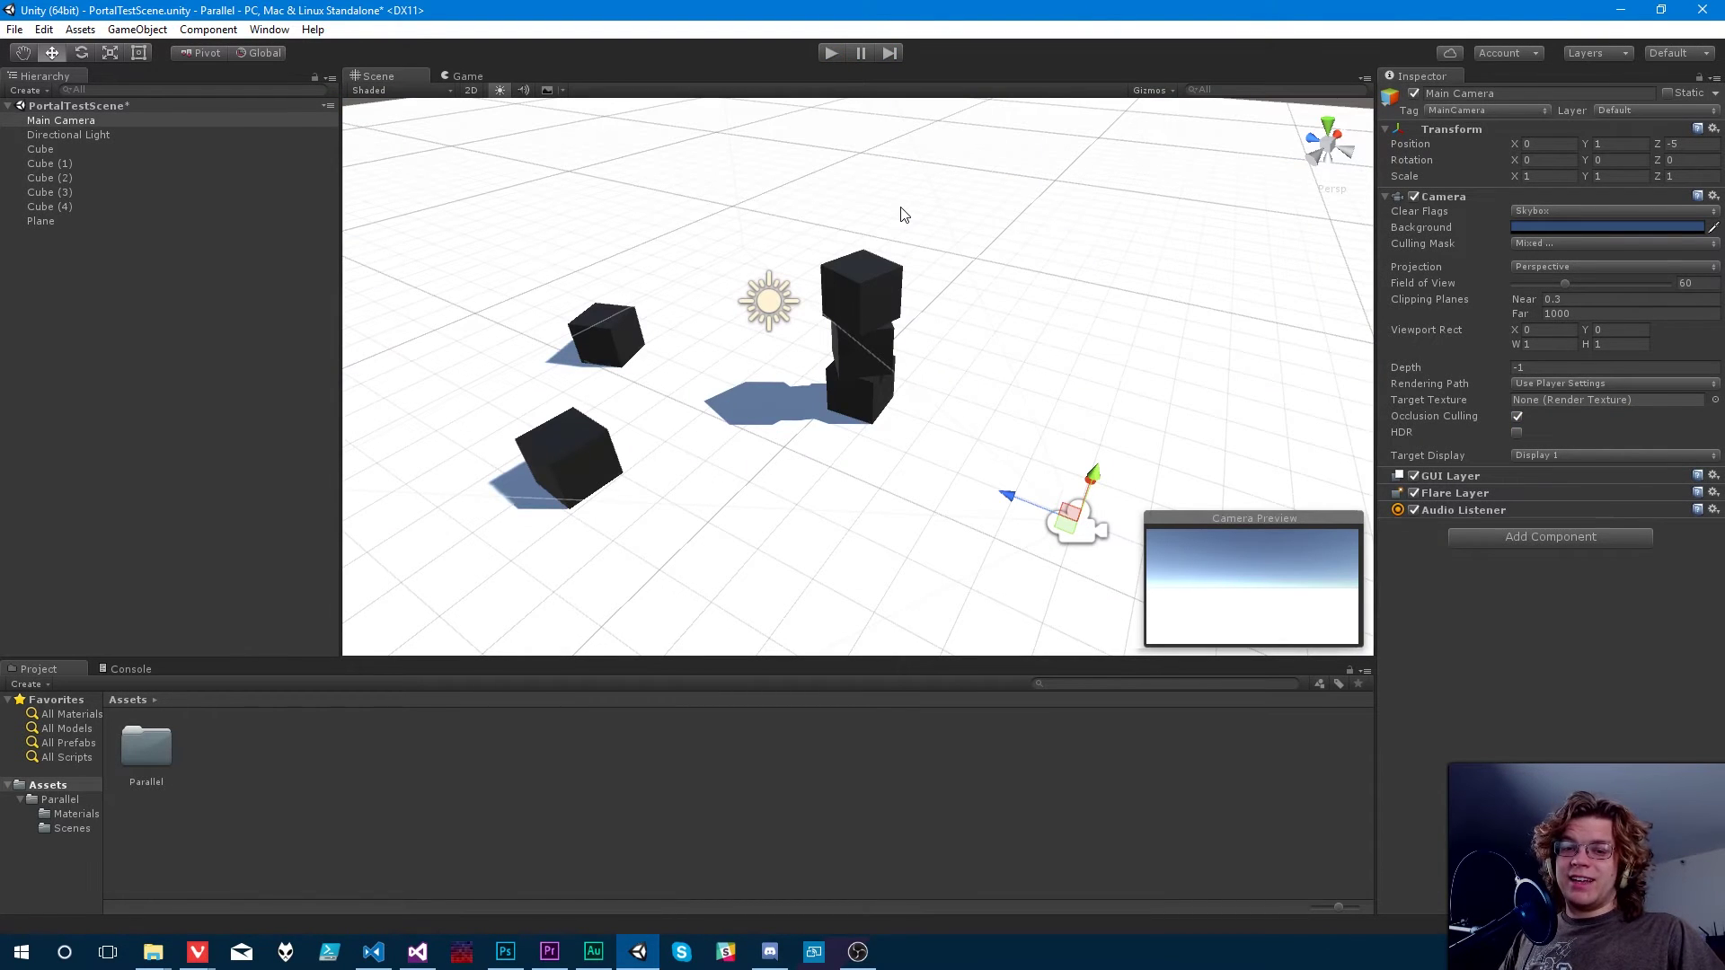
pyautogui.click(136, 30)
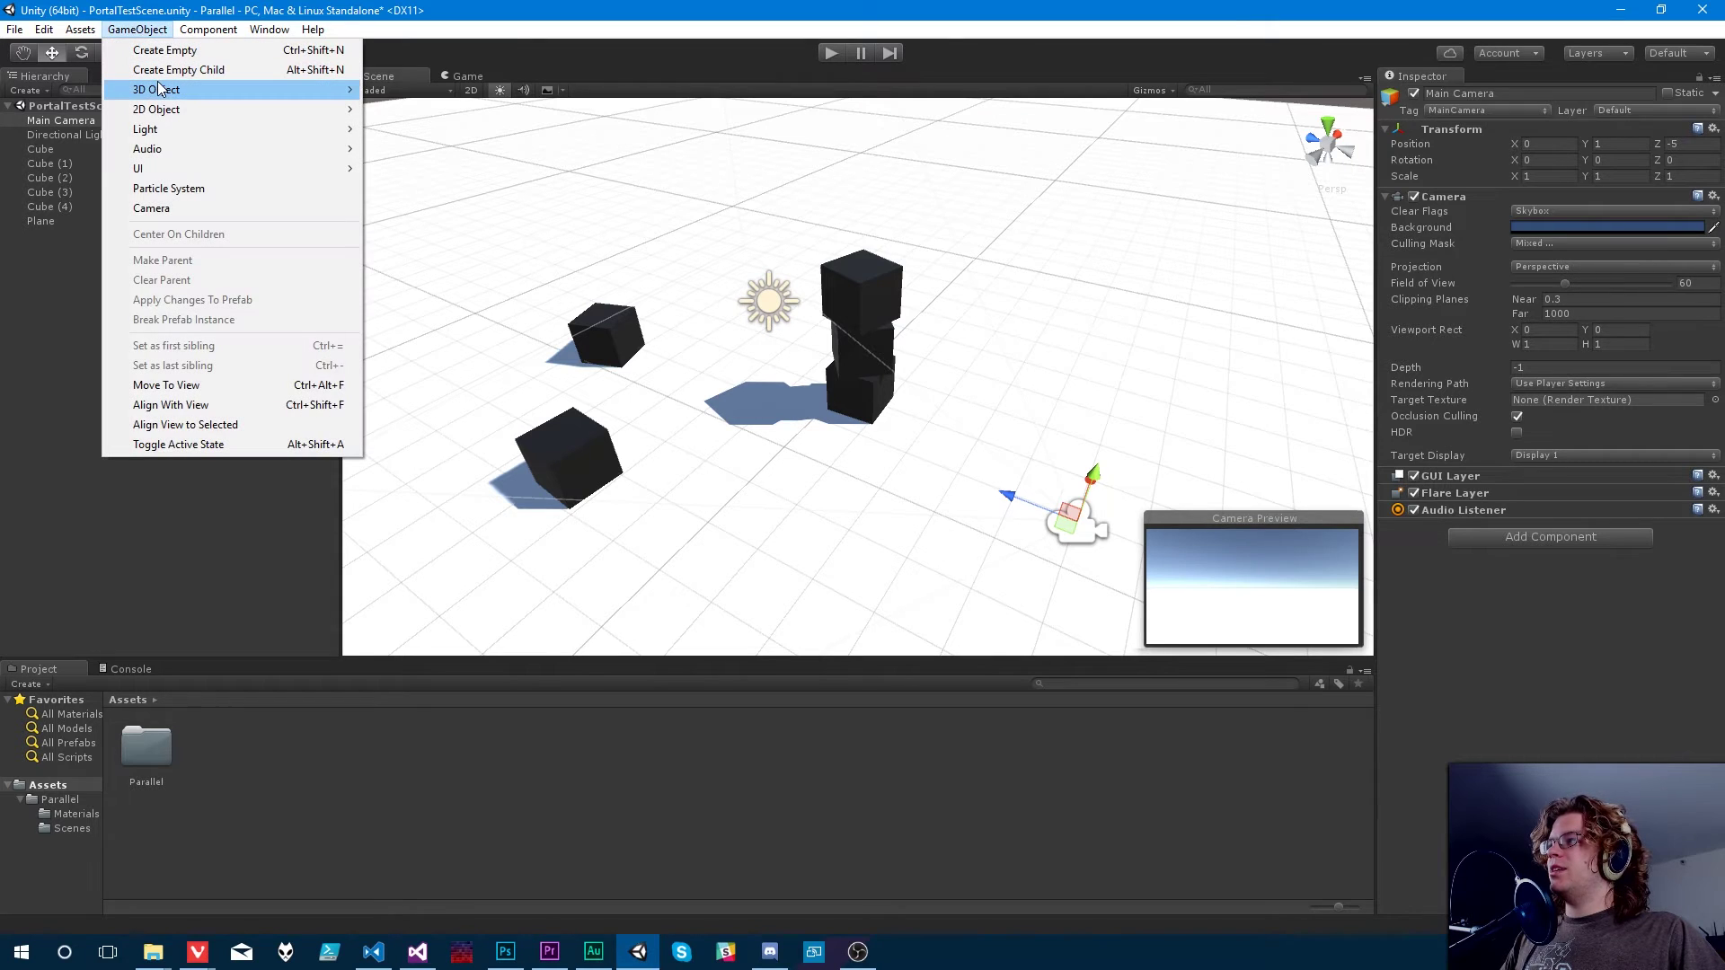
pyautogui.moveTo(160, 88)
pyautogui.click(401, 188)
pyautogui.keyDown('alt'); pyautogui.moveTo(575, 467); pyautogui.dragTo(643, 462); pyautogui.keyUp('alt')
pyautogui.moveTo(791, 336); pyautogui.dragTo(778, 399)
pyautogui.keyDown('alt'); pyautogui.moveTo(952, 476); pyautogui.dragTo(960, 511); pyautogui.keyUp('alt')
pyautogui.moveTo(809, 252); pyautogui.dragTo(801, 279)
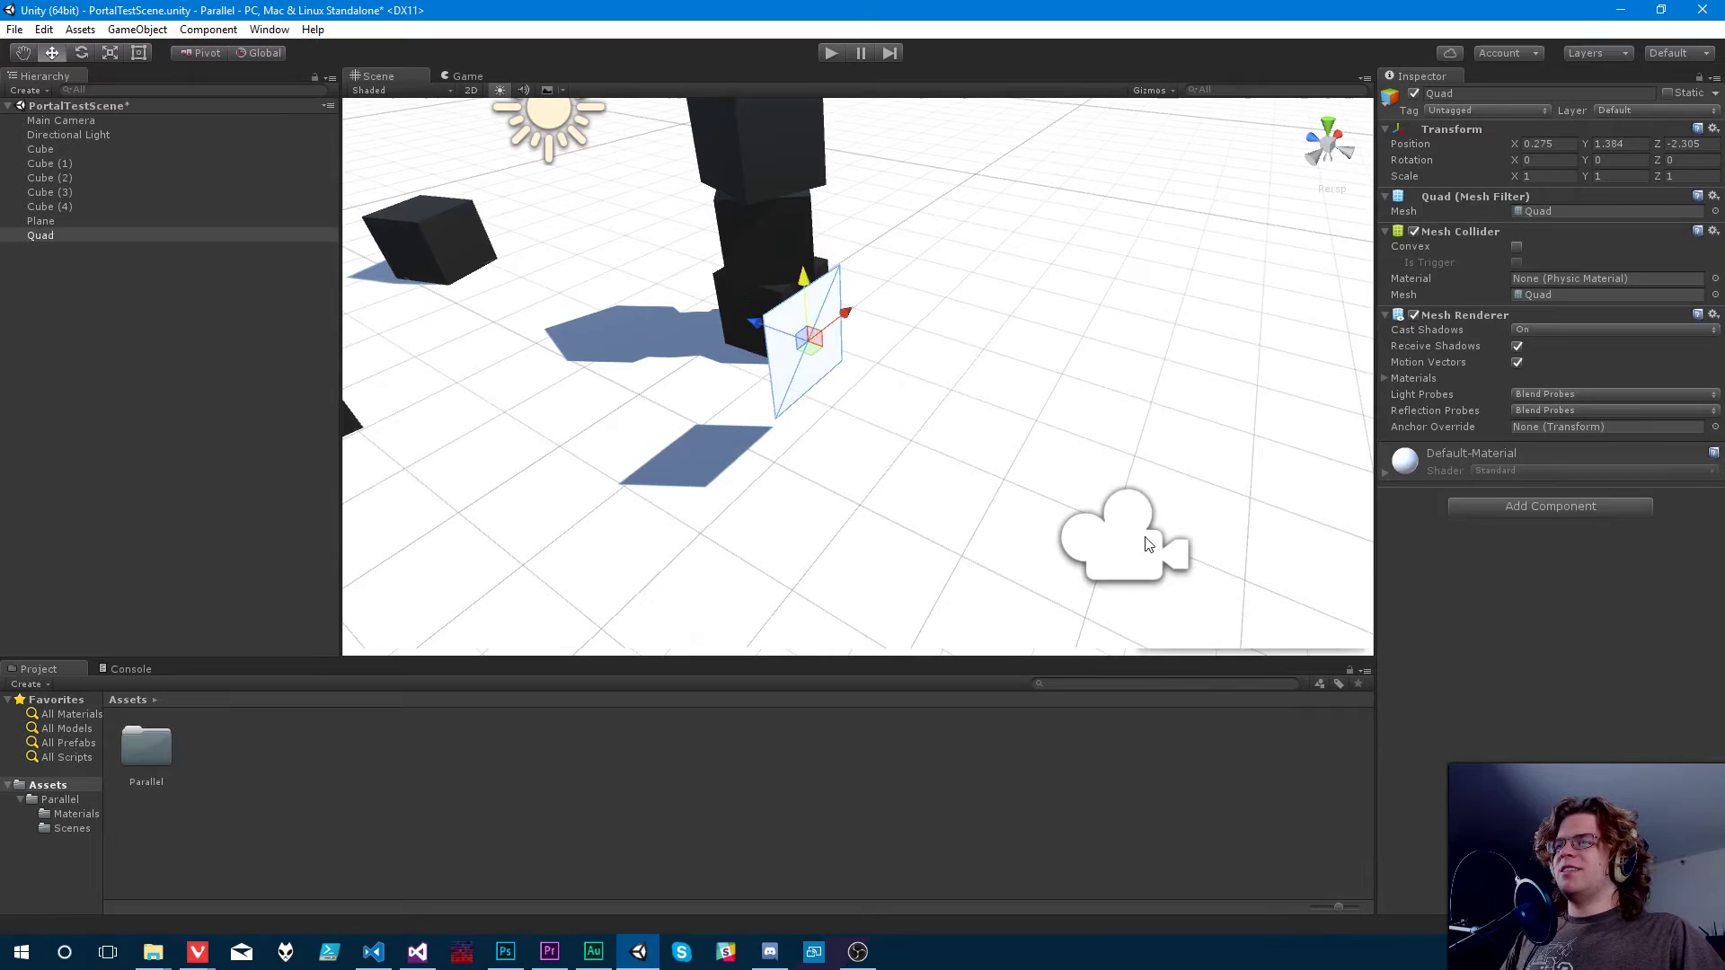
# Check the Main Camera view, then remove the Quad's Mesh Collider and shift it left along X.
pyautogui.click(1135, 550)
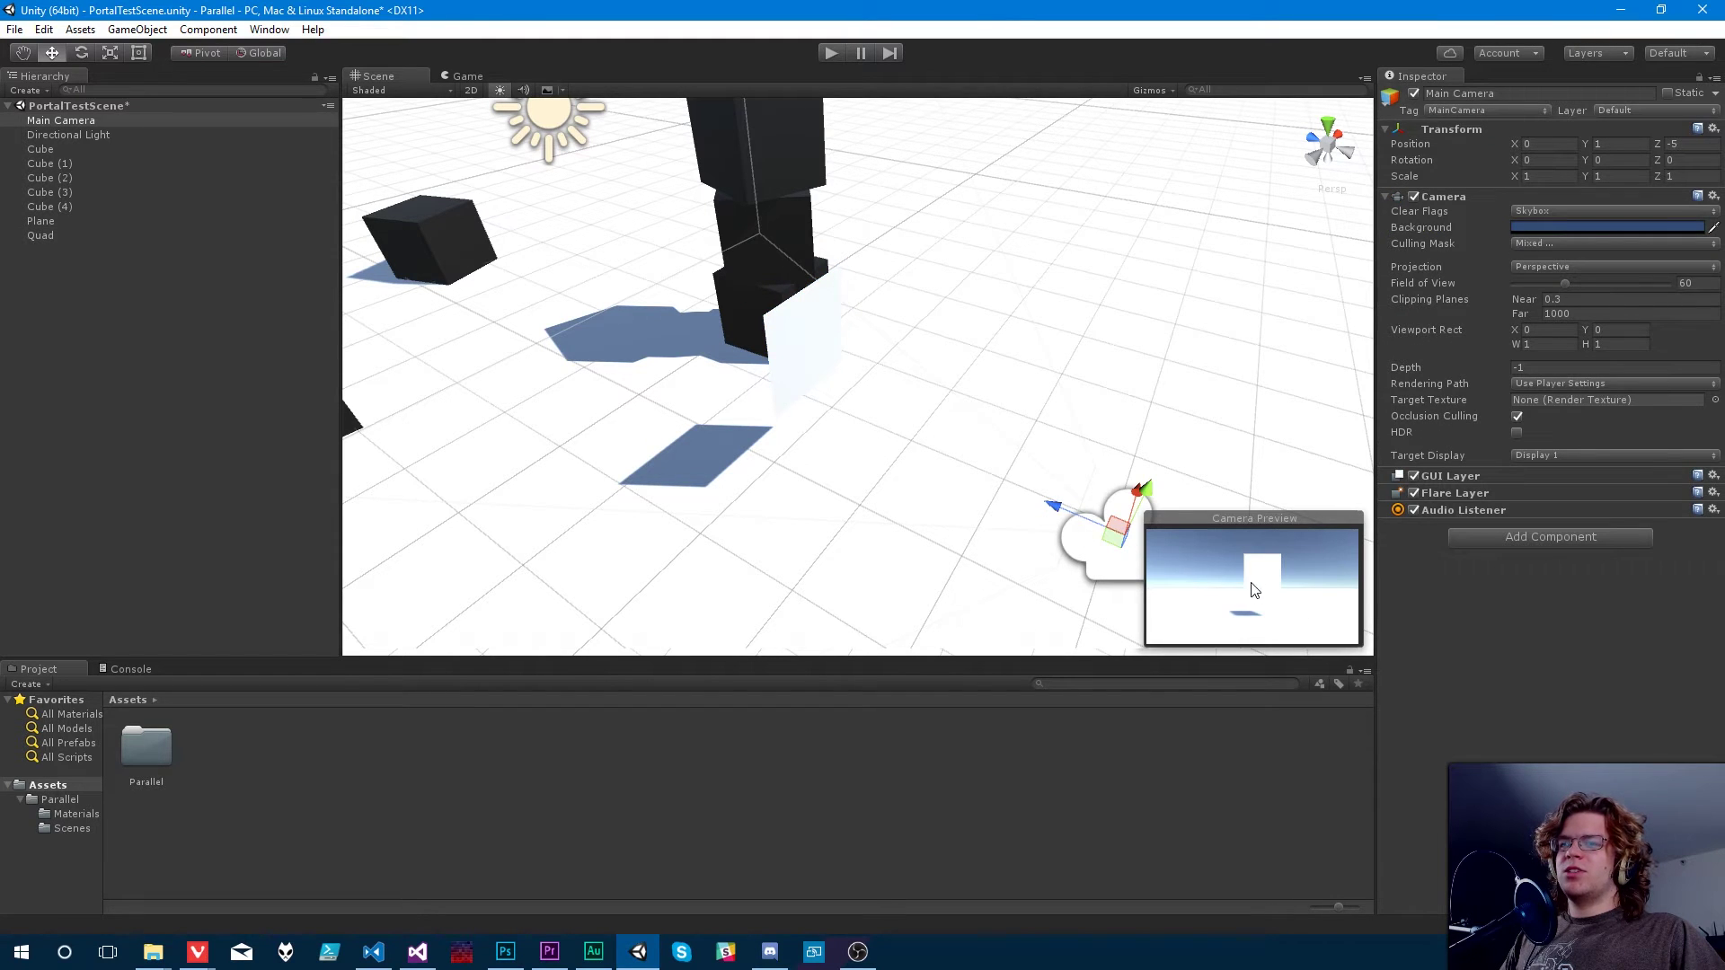
pyautogui.click(794, 348)
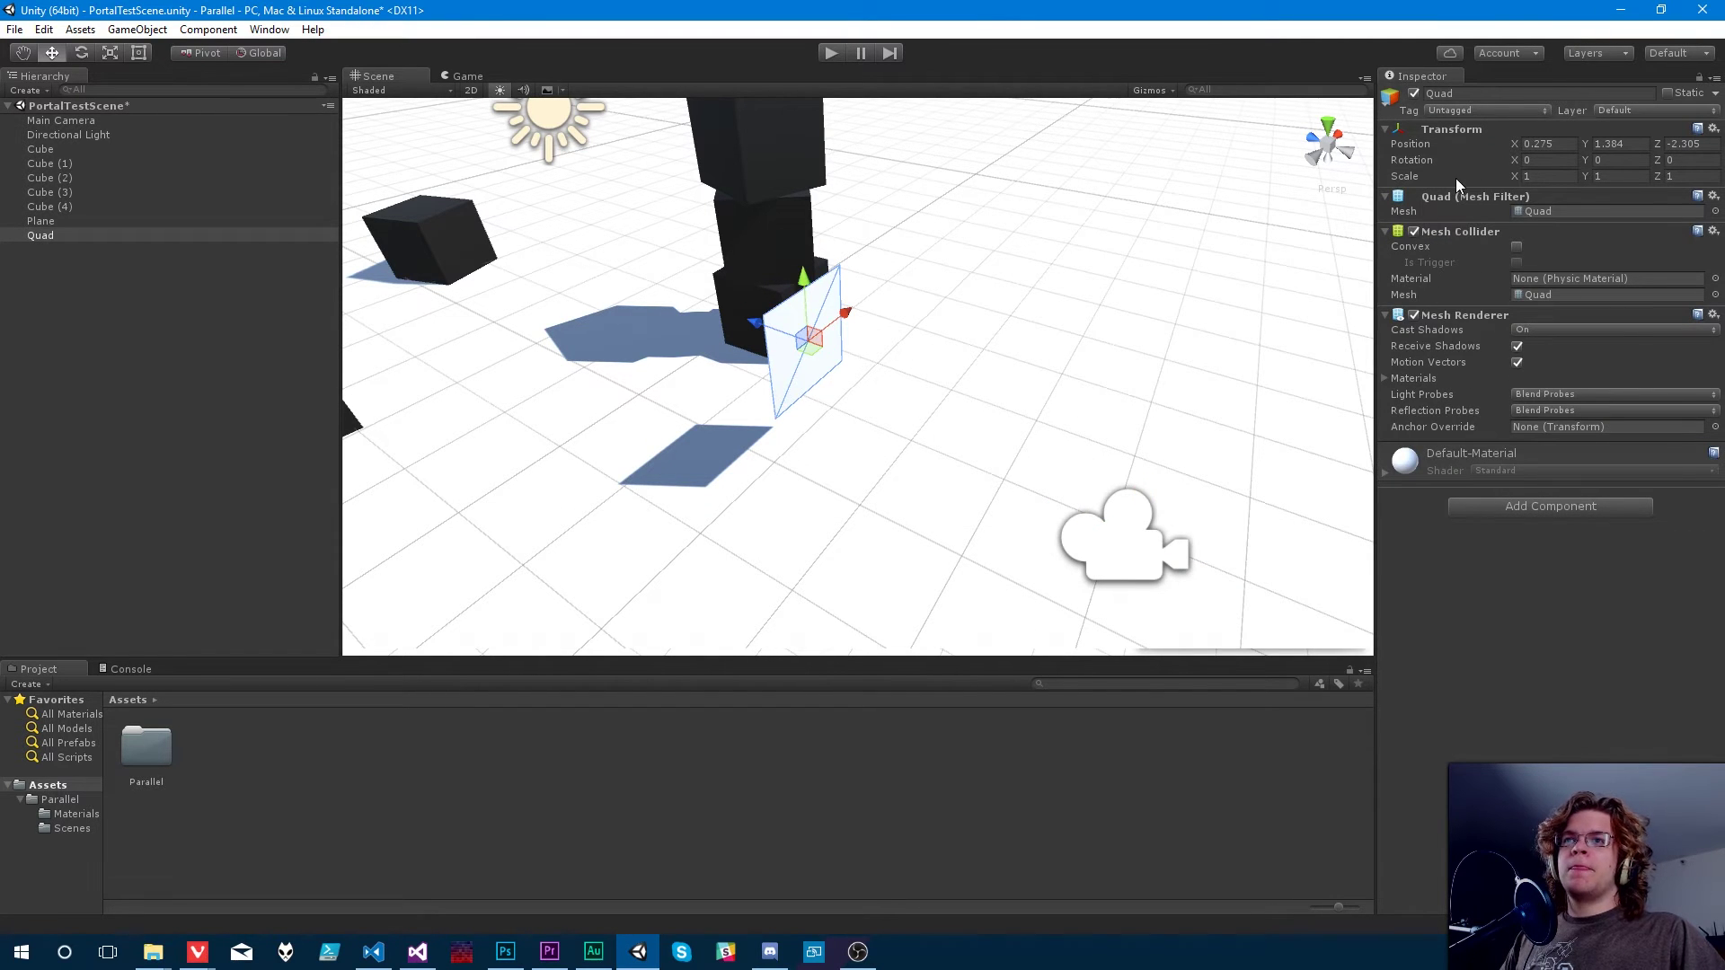
pyautogui.rightClick(1430, 242)
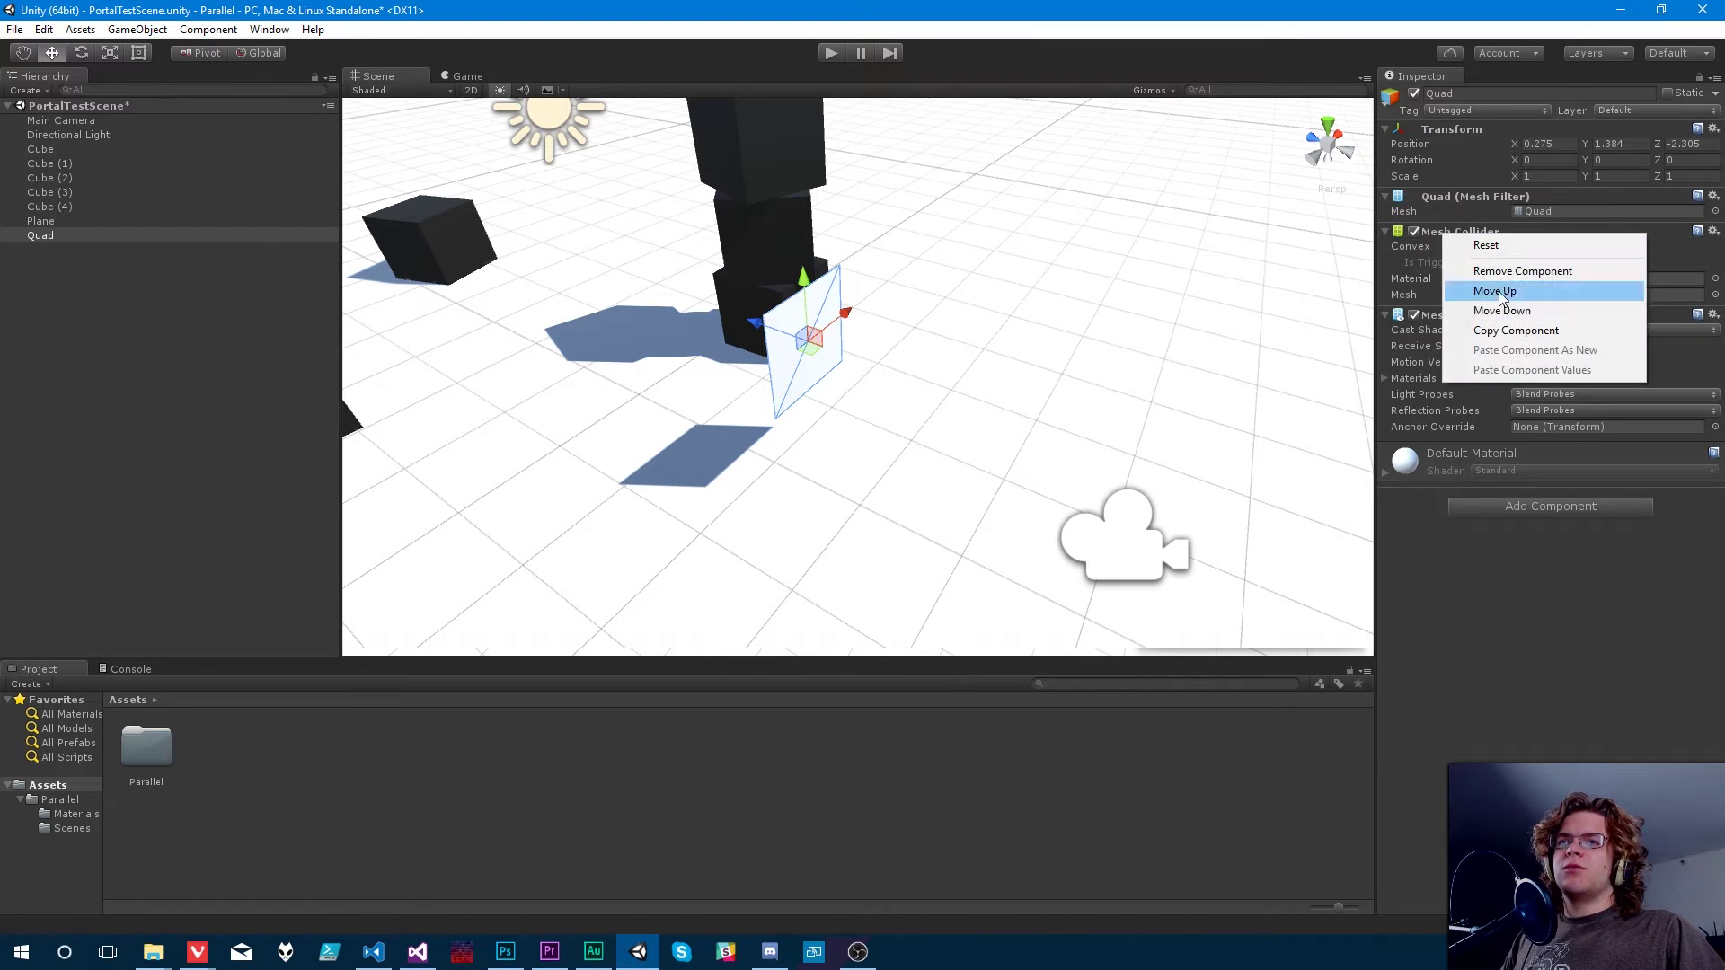
pyautogui.click(1525, 275)
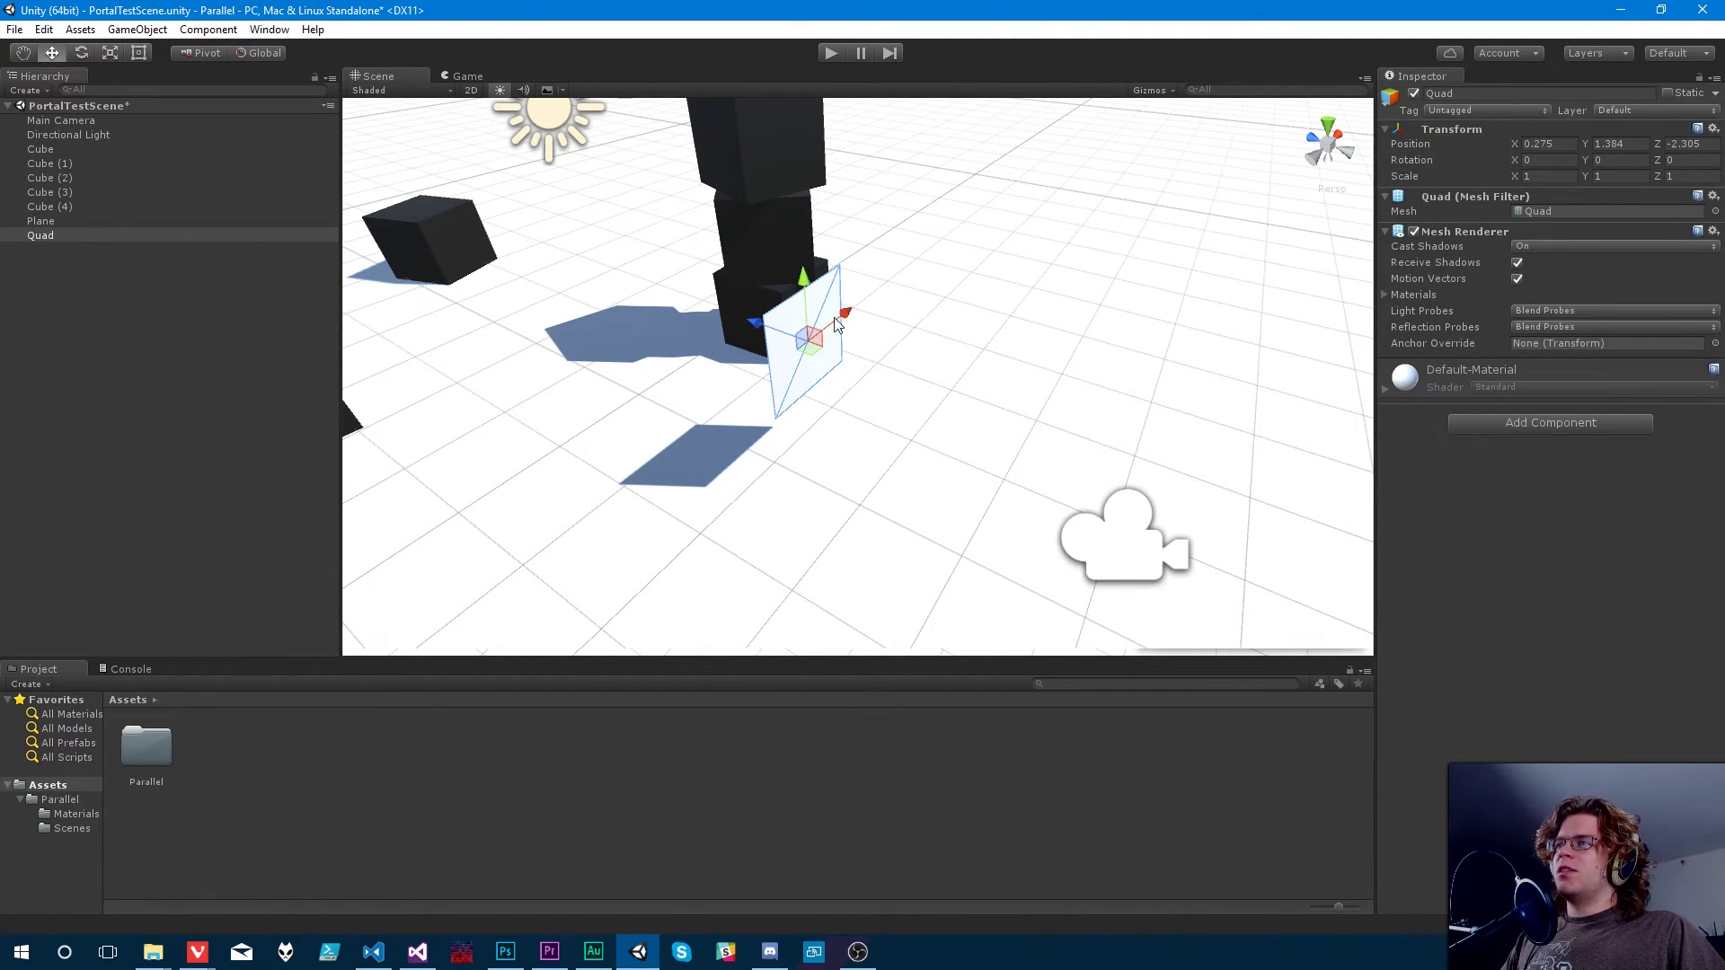
pyautogui.moveTo(837, 323); pyautogui.dragTo(821, 339)
# Add a Camera as a child of the Quad in the Hierarchy.
pyautogui.rightClick(122, 236)
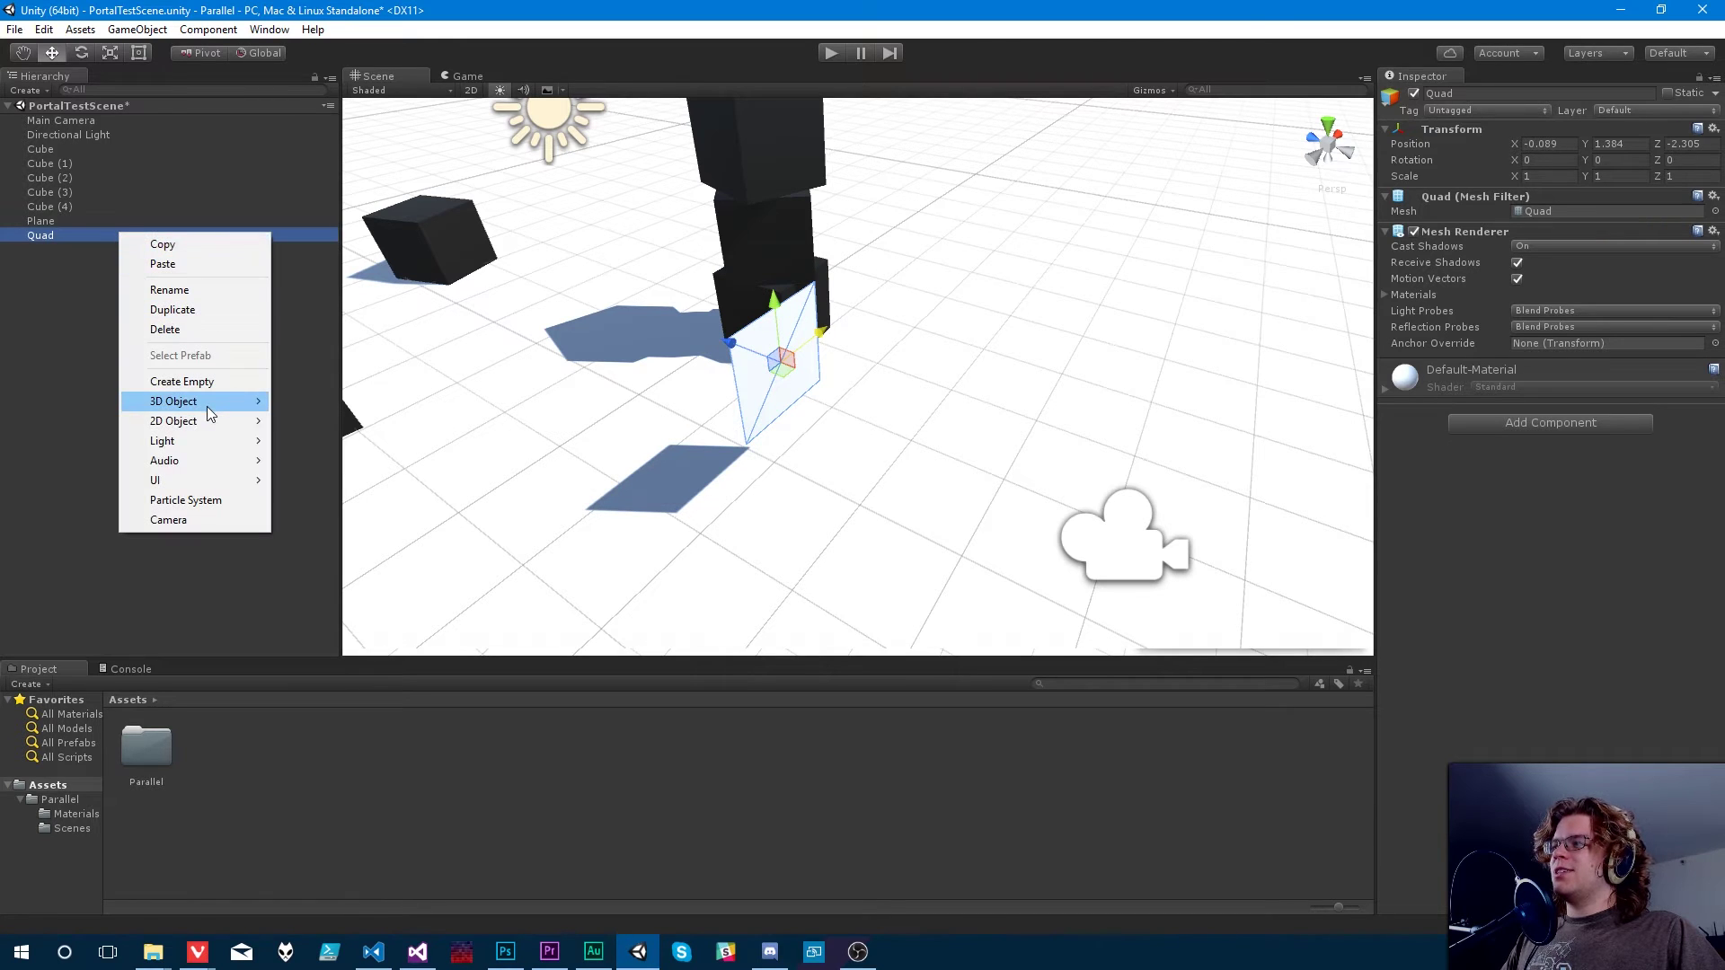
pyautogui.moveTo(207, 402)
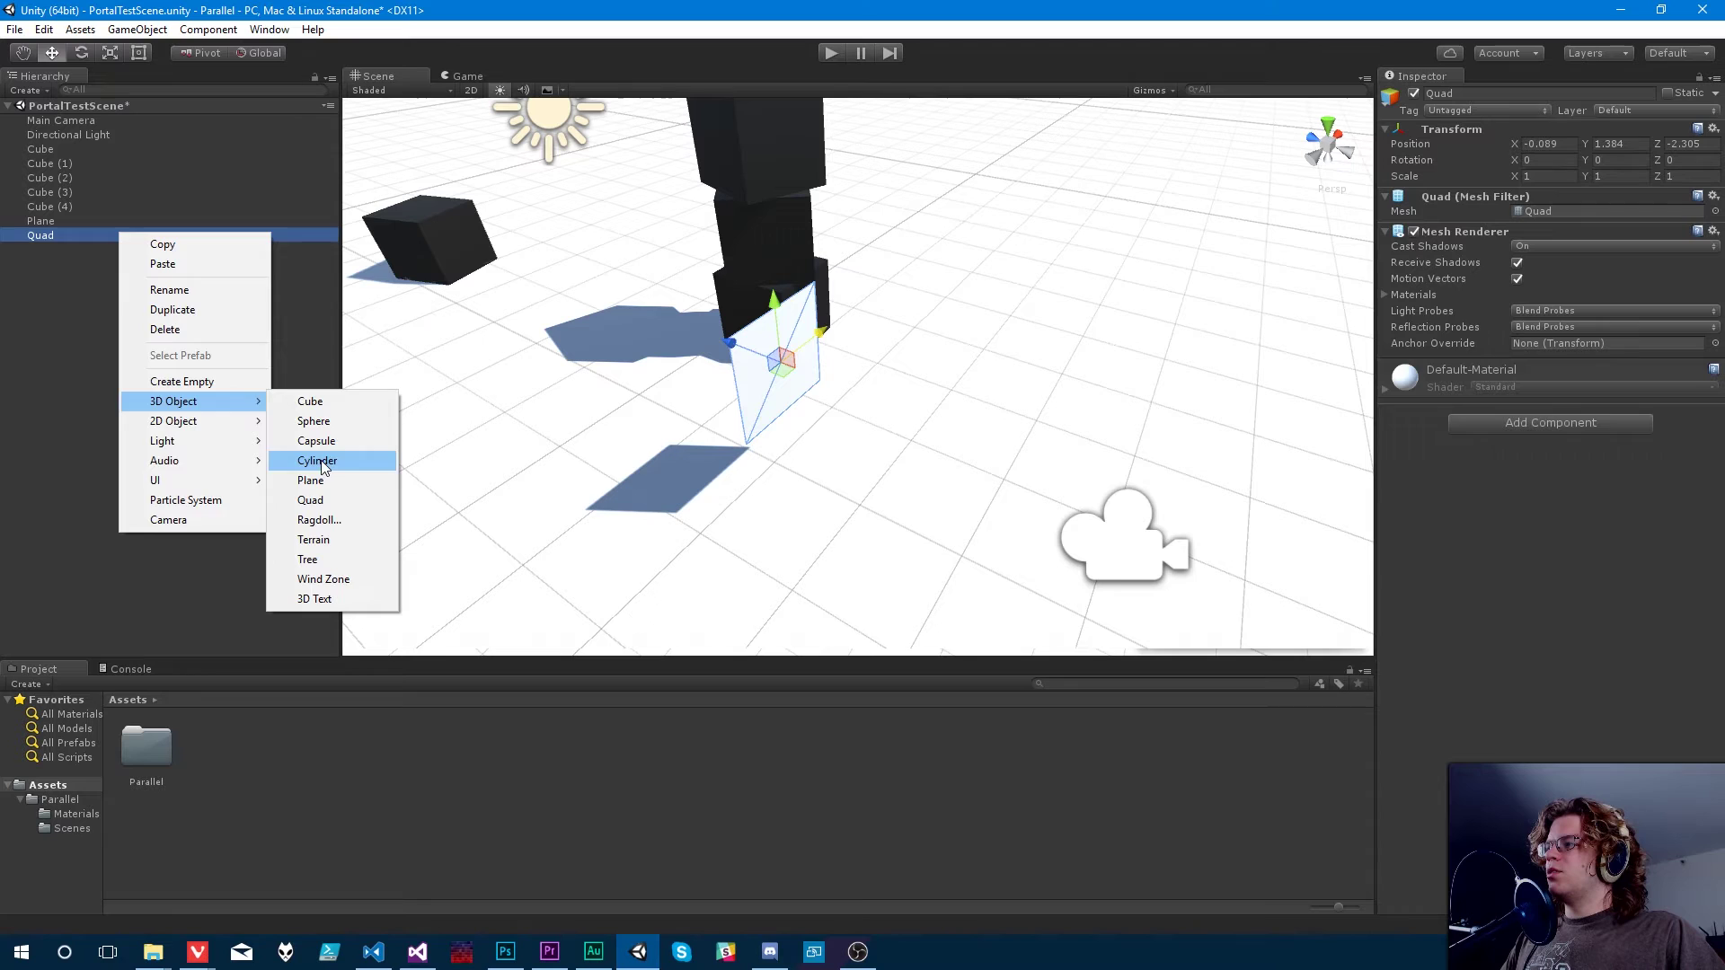
pyautogui.click(191, 516)
pyautogui.keyDown('alt'); pyautogui.moveTo(823, 406); pyautogui.dragTo(770, 373); pyautogui.keyUp('alt')
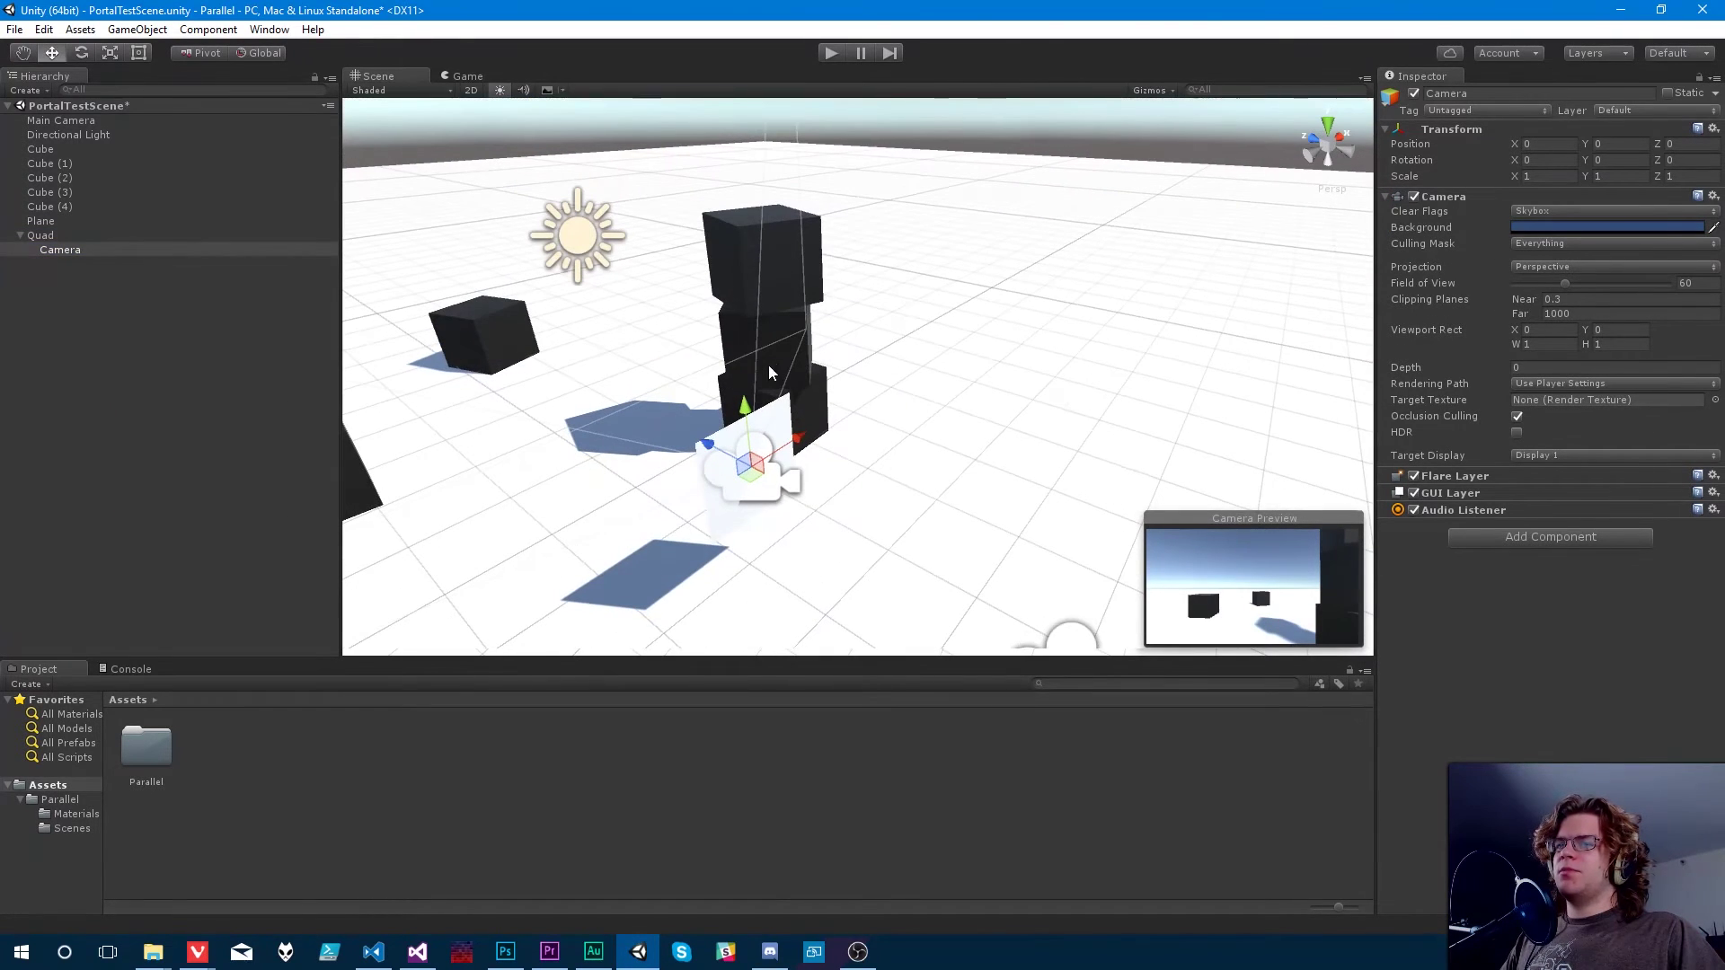
pyautogui.keyDown('alt'); pyautogui.moveTo(844, 500); pyautogui.dragTo(847, 424); pyautogui.keyUp('alt')
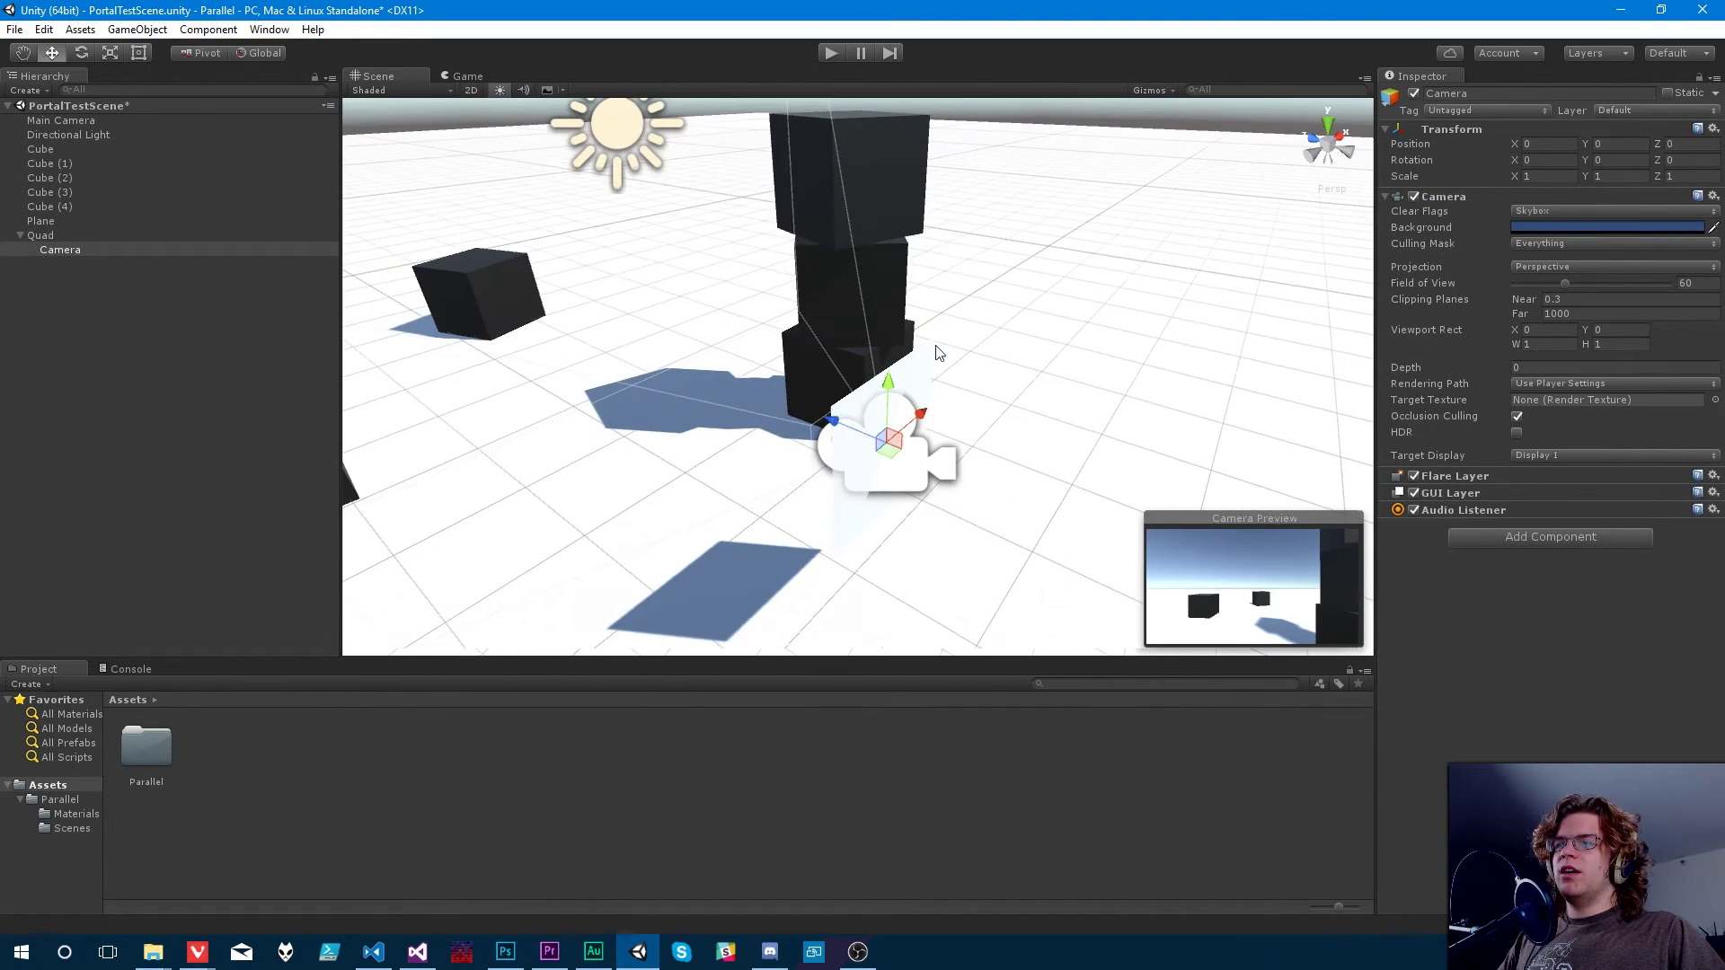
pyautogui.keyDown('alt'); pyautogui.moveTo(634, 542); pyautogui.dragTo(693, 512); pyautogui.keyUp('alt')
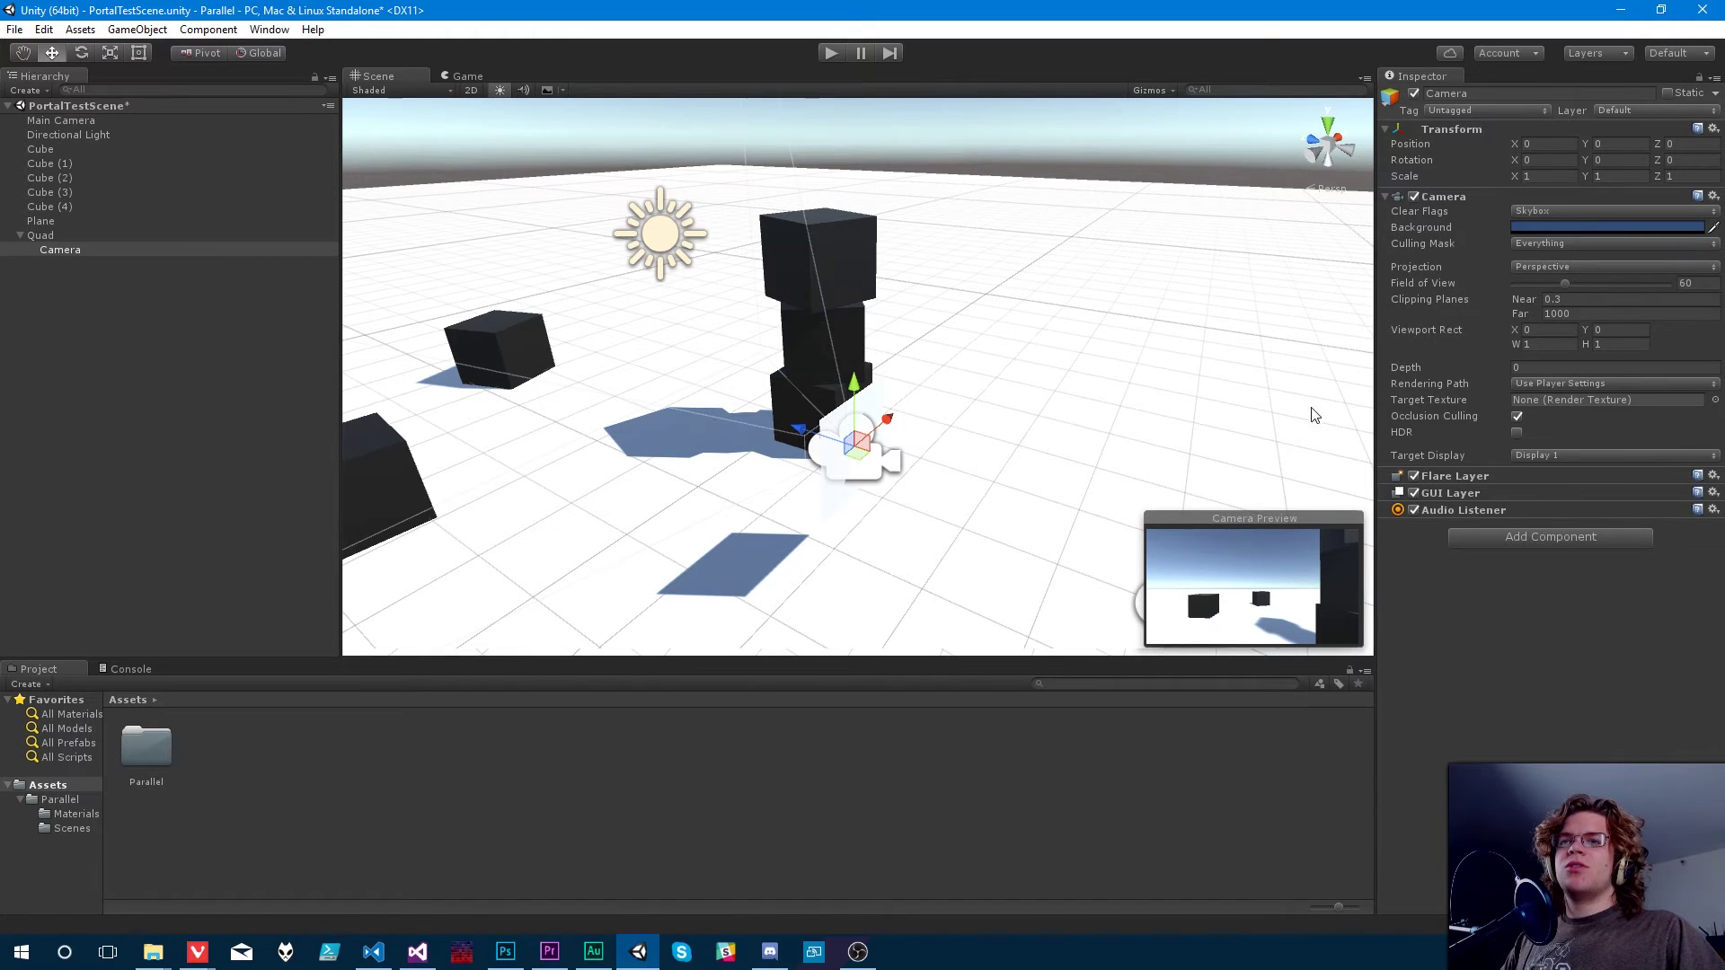
# Clear the child camera's culling mask to Nothing, removing Overworld and UI.
pyautogui.click(1552, 250)
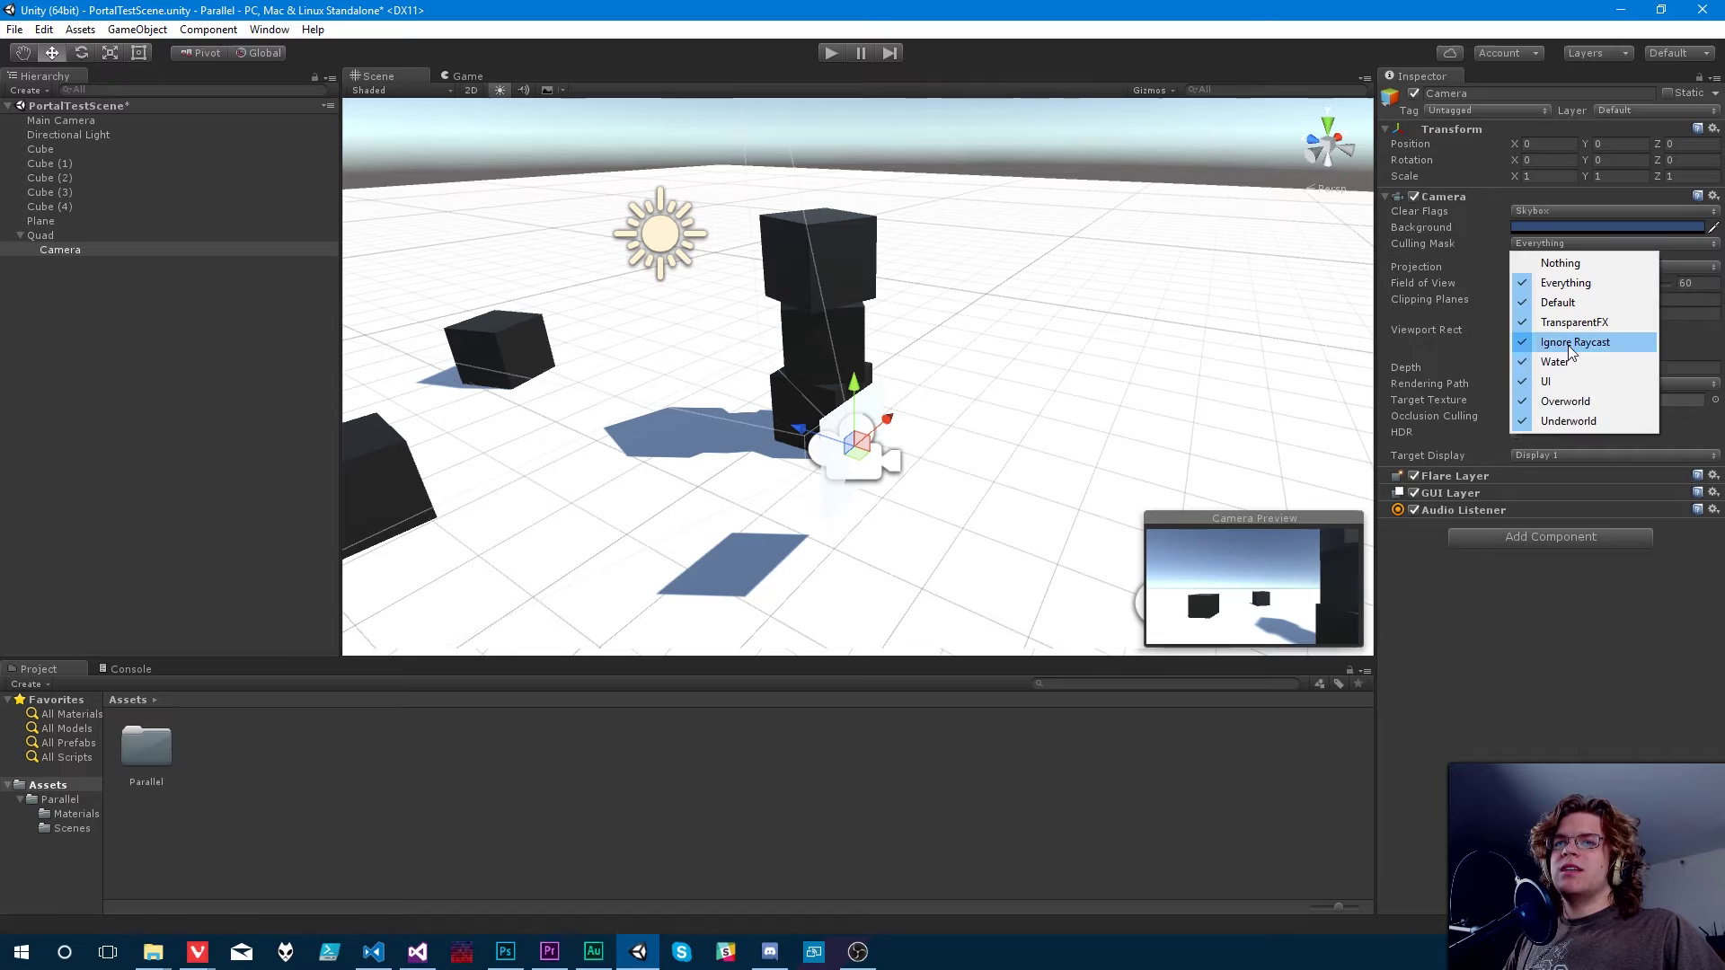
pyautogui.click(1557, 405)
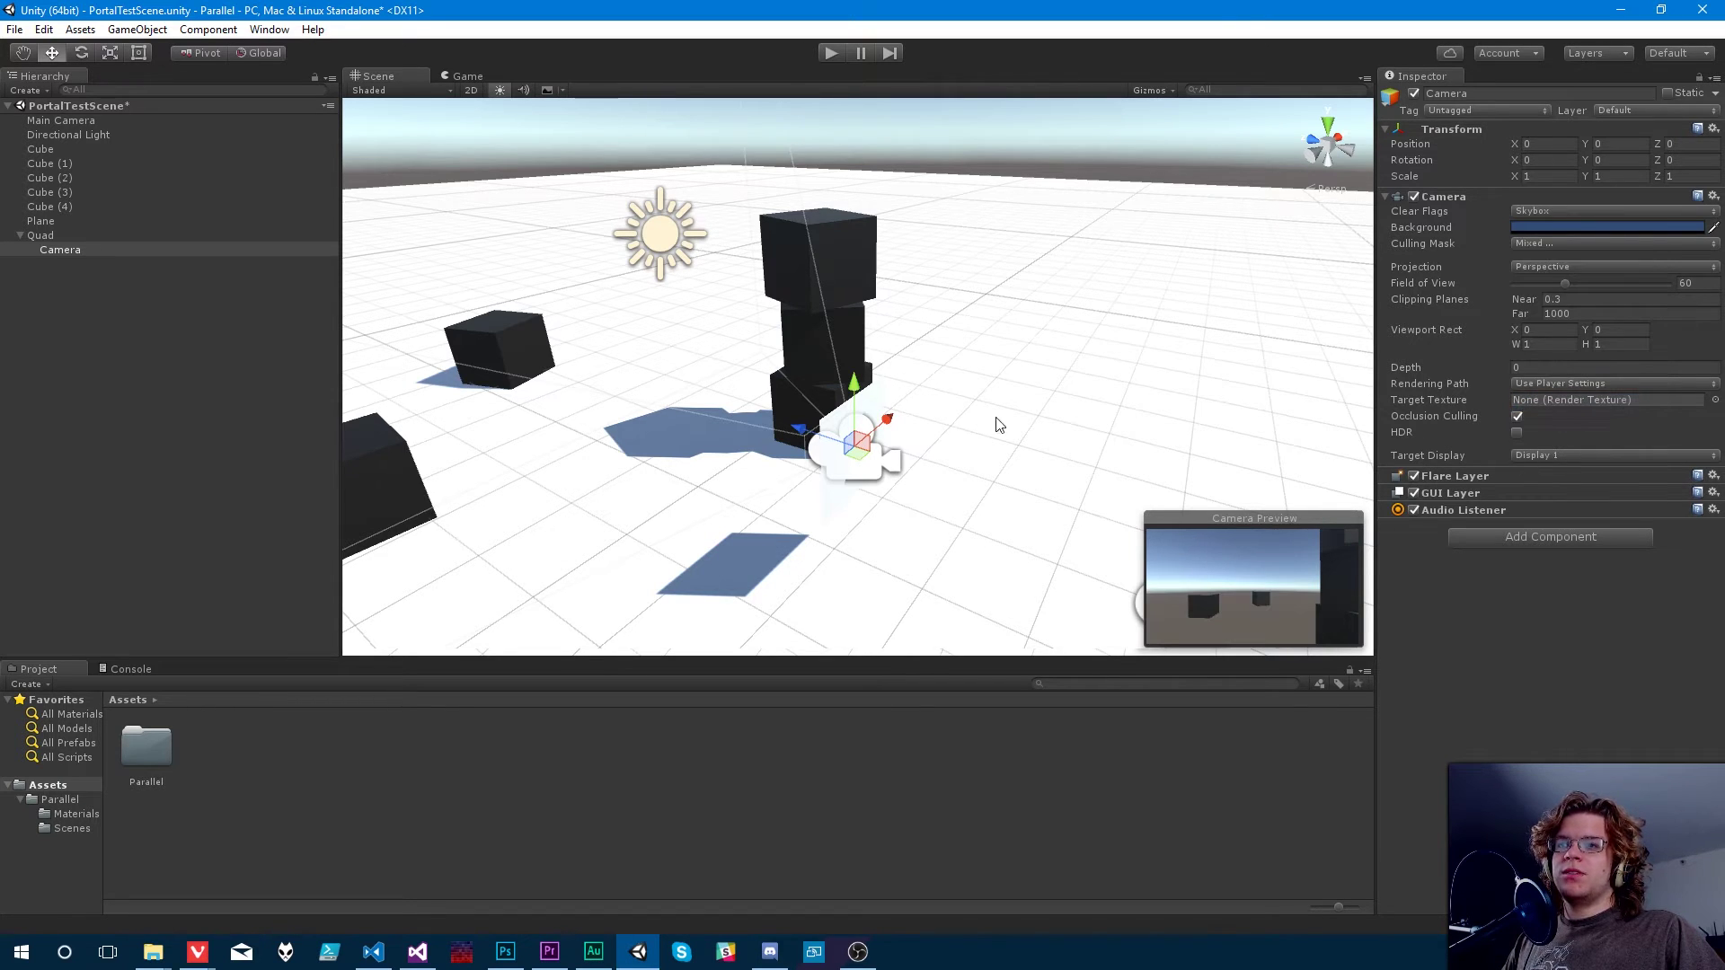
pyautogui.click(1534, 246)
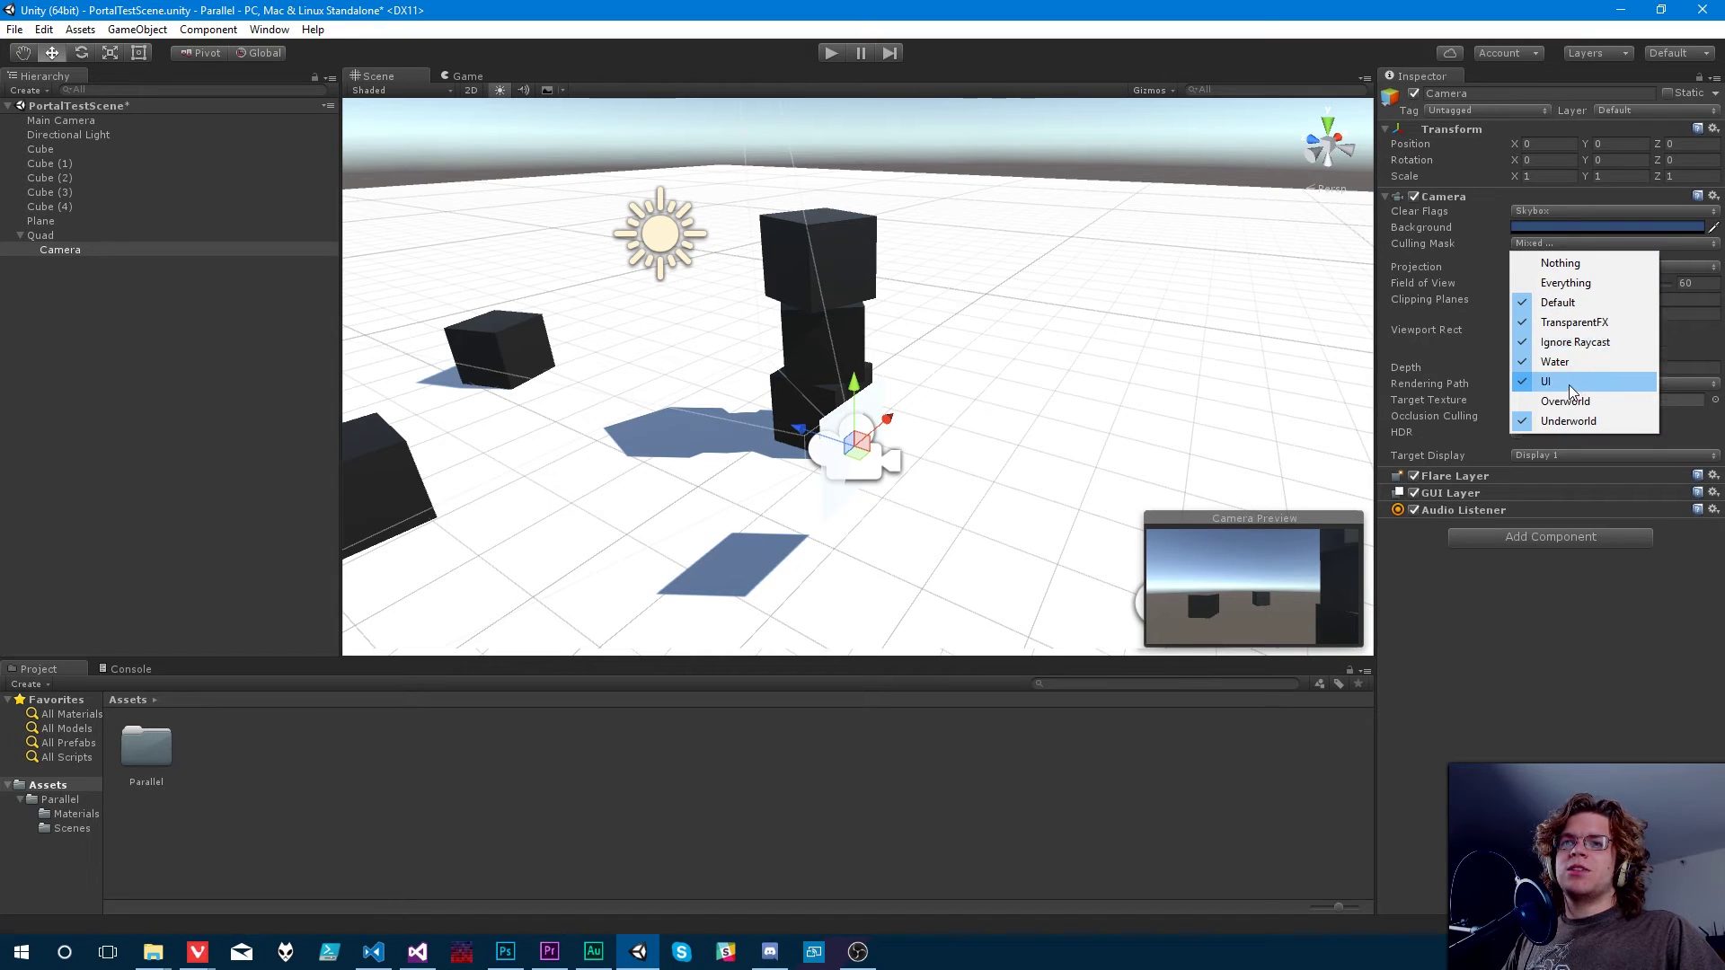
pyautogui.click(1568, 384)
pyautogui.click(1547, 246)
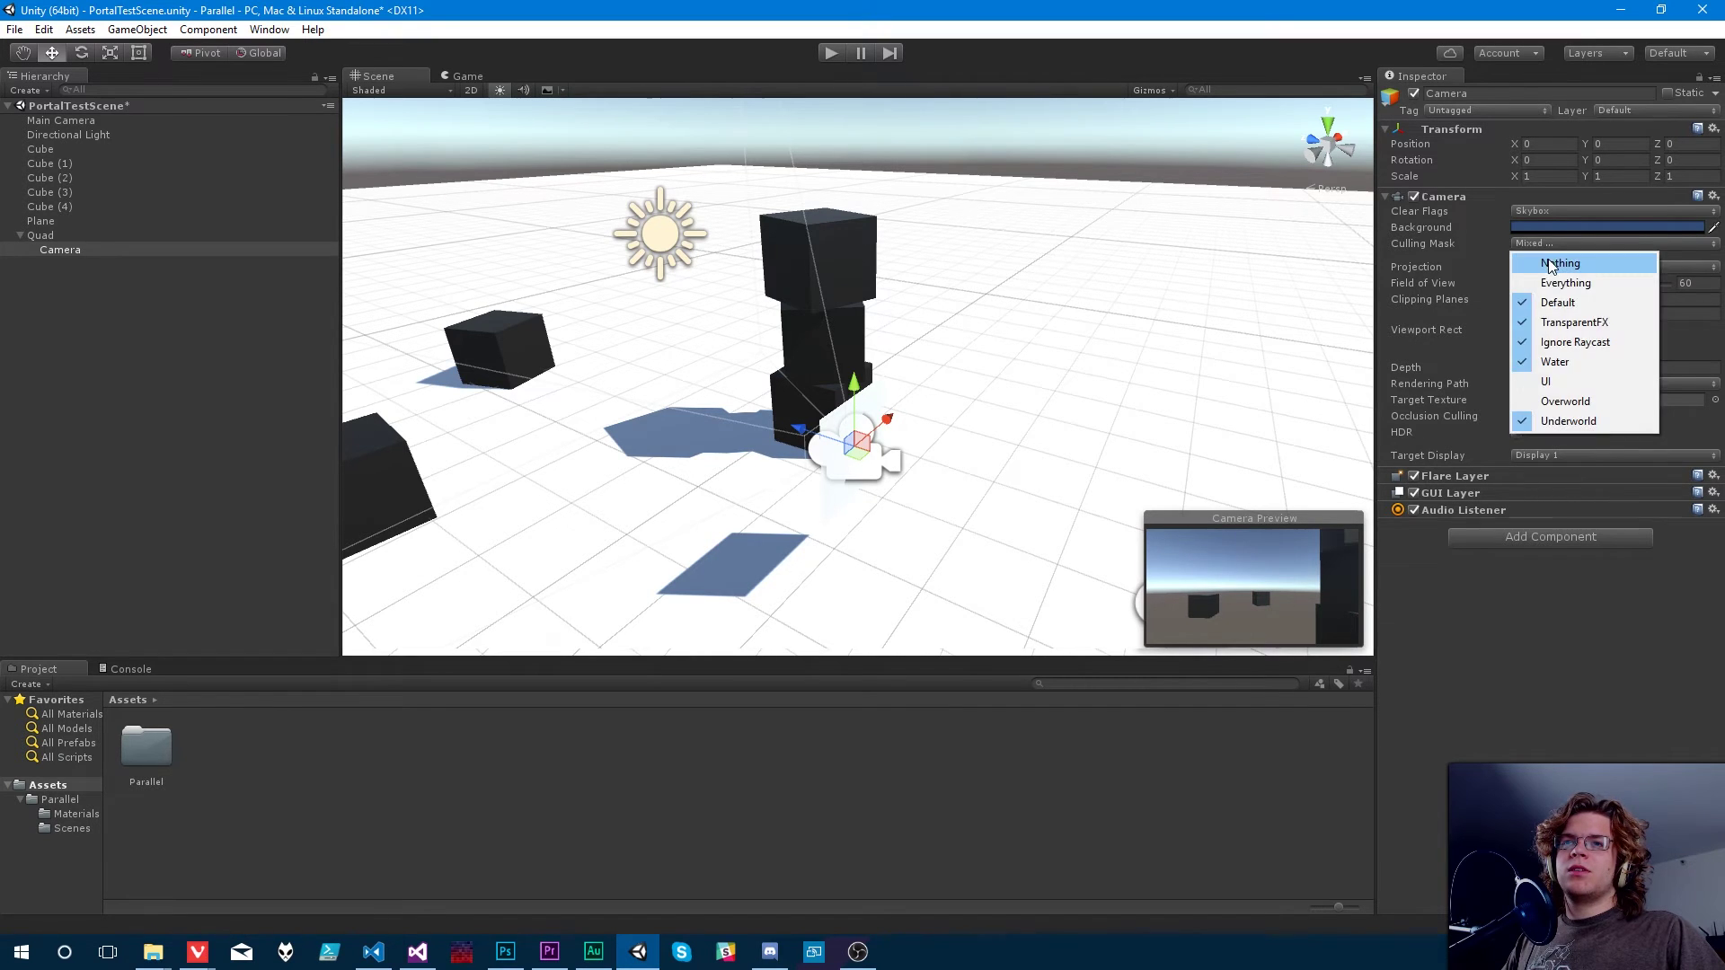
pyautogui.click(1551, 262)
pyautogui.click(1538, 239)
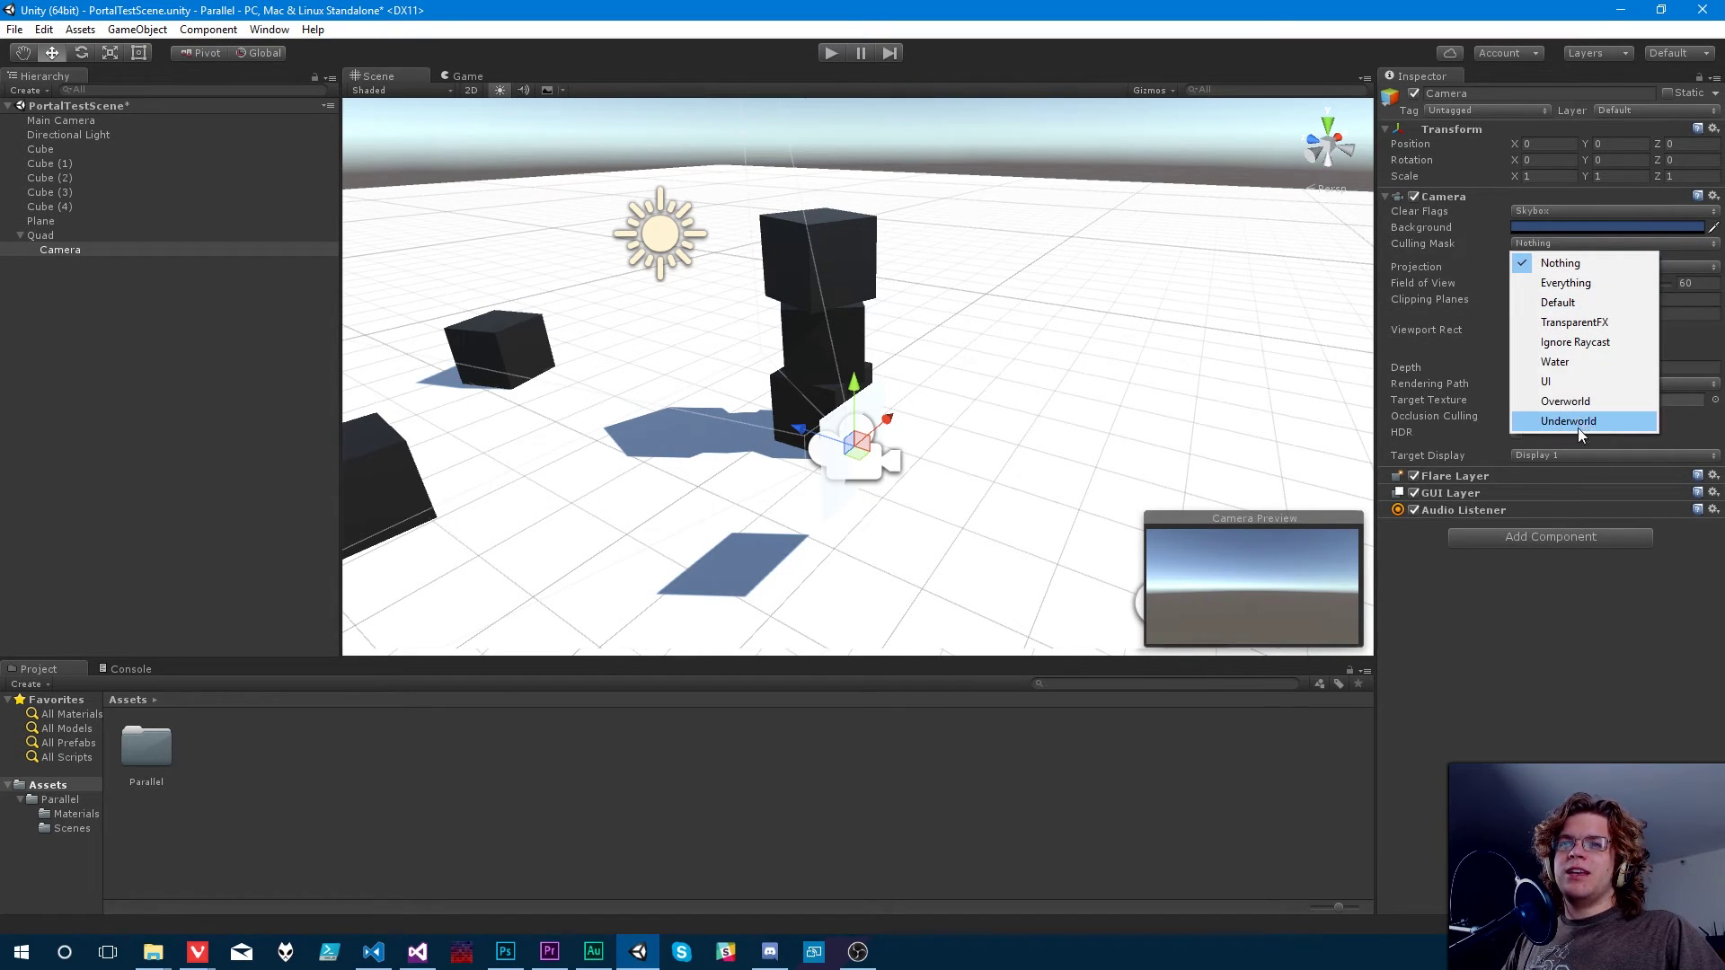
pyautogui.click(1565, 420)
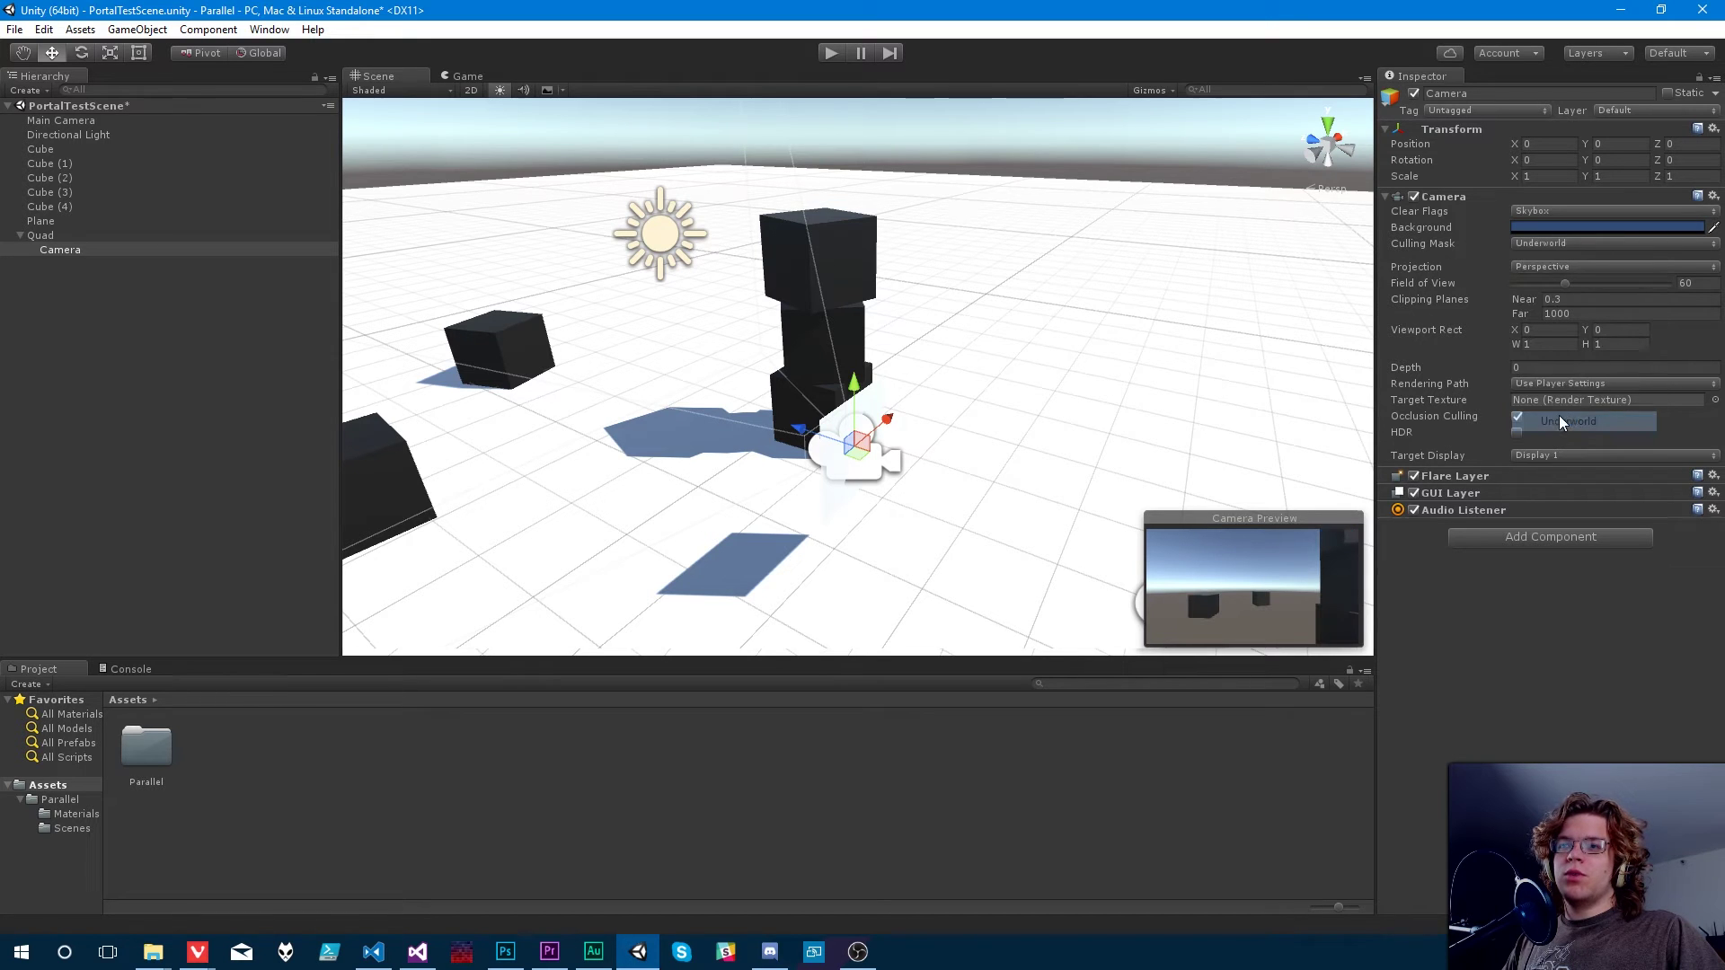
pyautogui.moveTo(867, 451)
pyautogui.keyDown('alt'); pyautogui.mouseDown()
pyautogui.moveTo(970, 455)
pyautogui.moveTo(803, 499)
pyautogui.moveTo(885, 456)
pyautogui.mouseUp(); pyautogui.keyUp('alt')
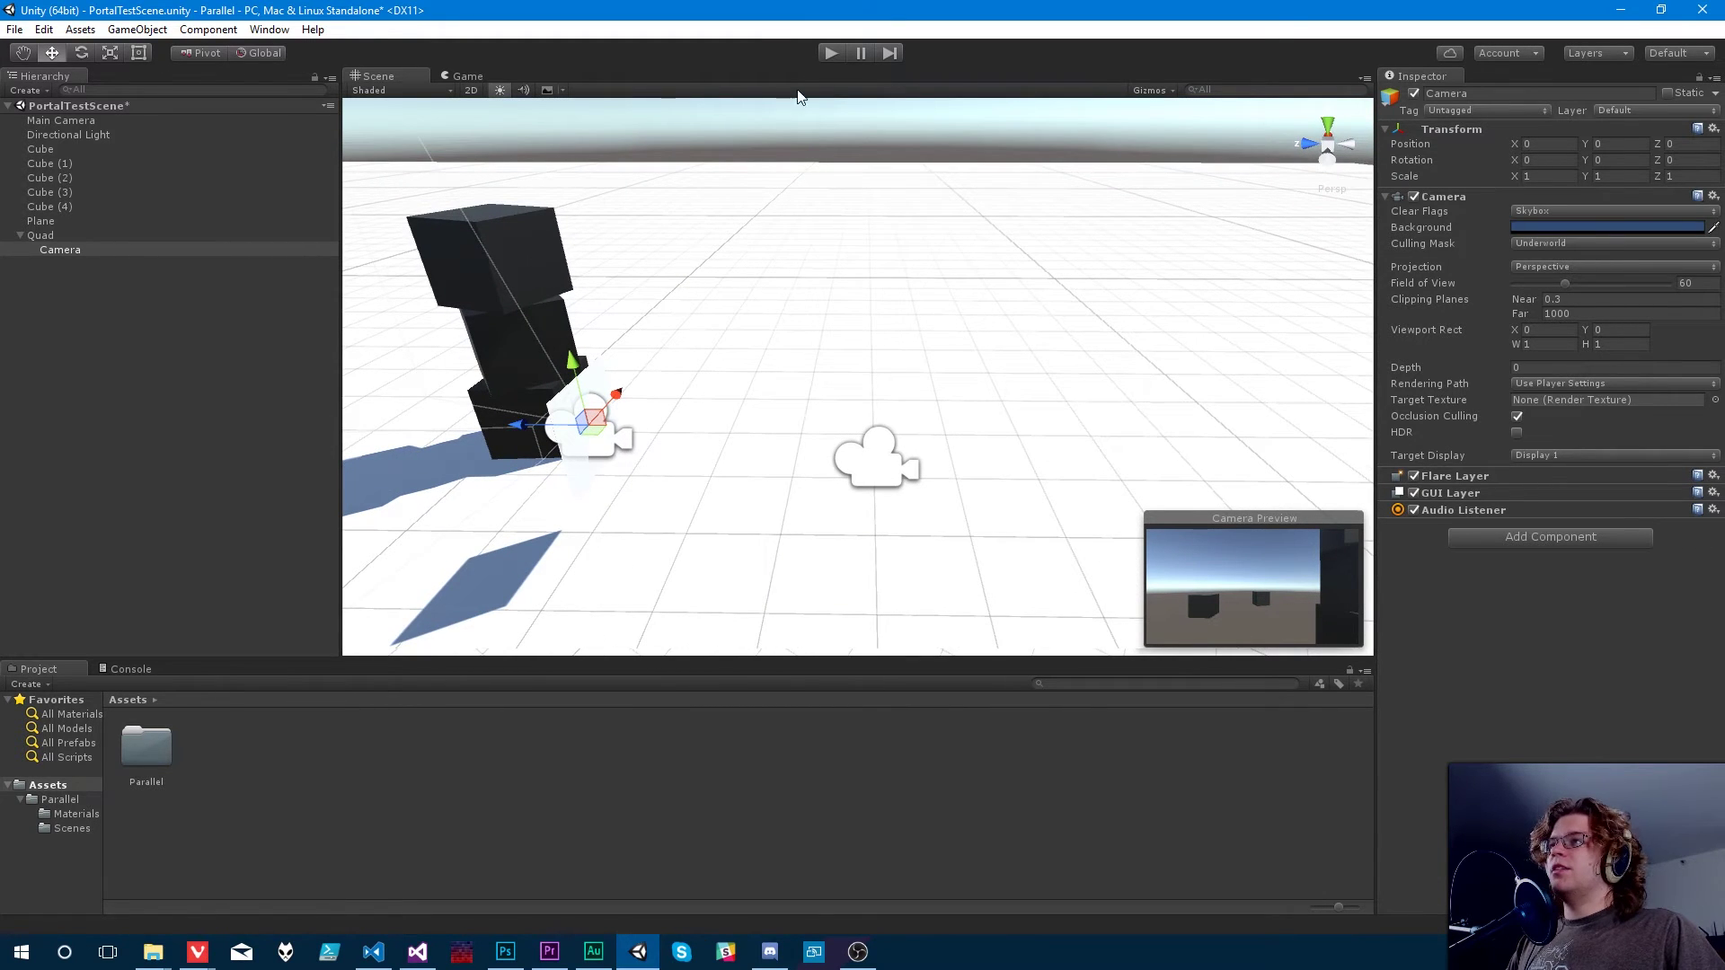
pyautogui.click(830, 53)
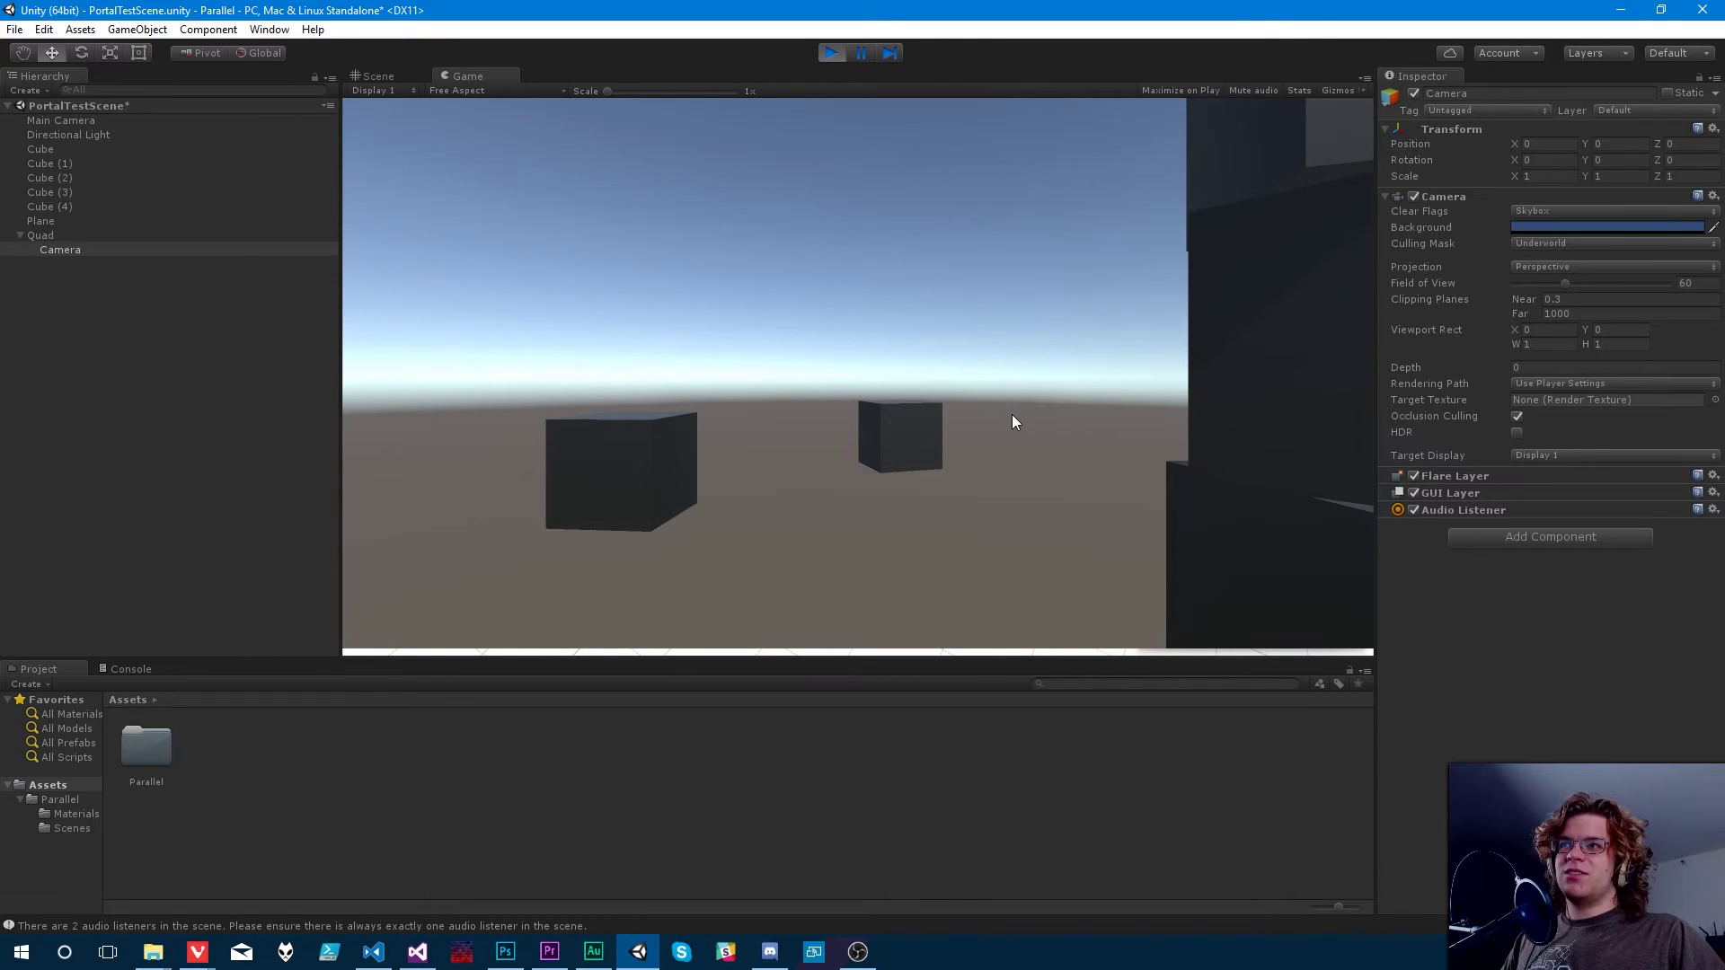
pyautogui.click(832, 52)
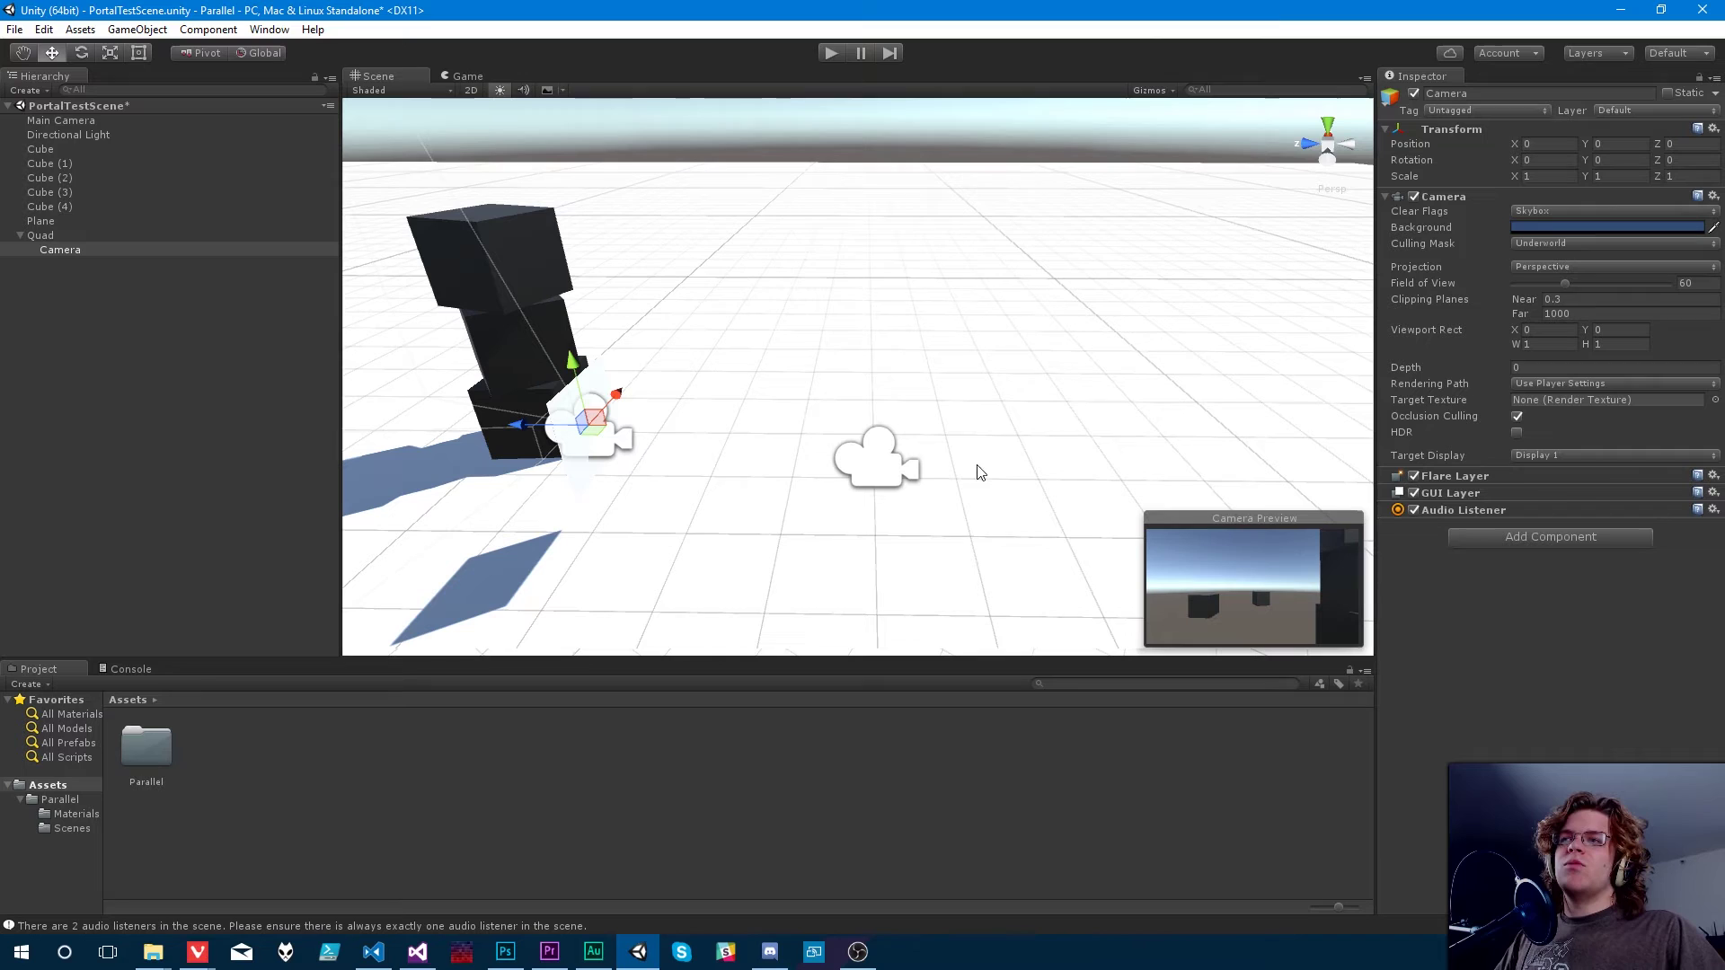
pyautogui.click(1546, 212)
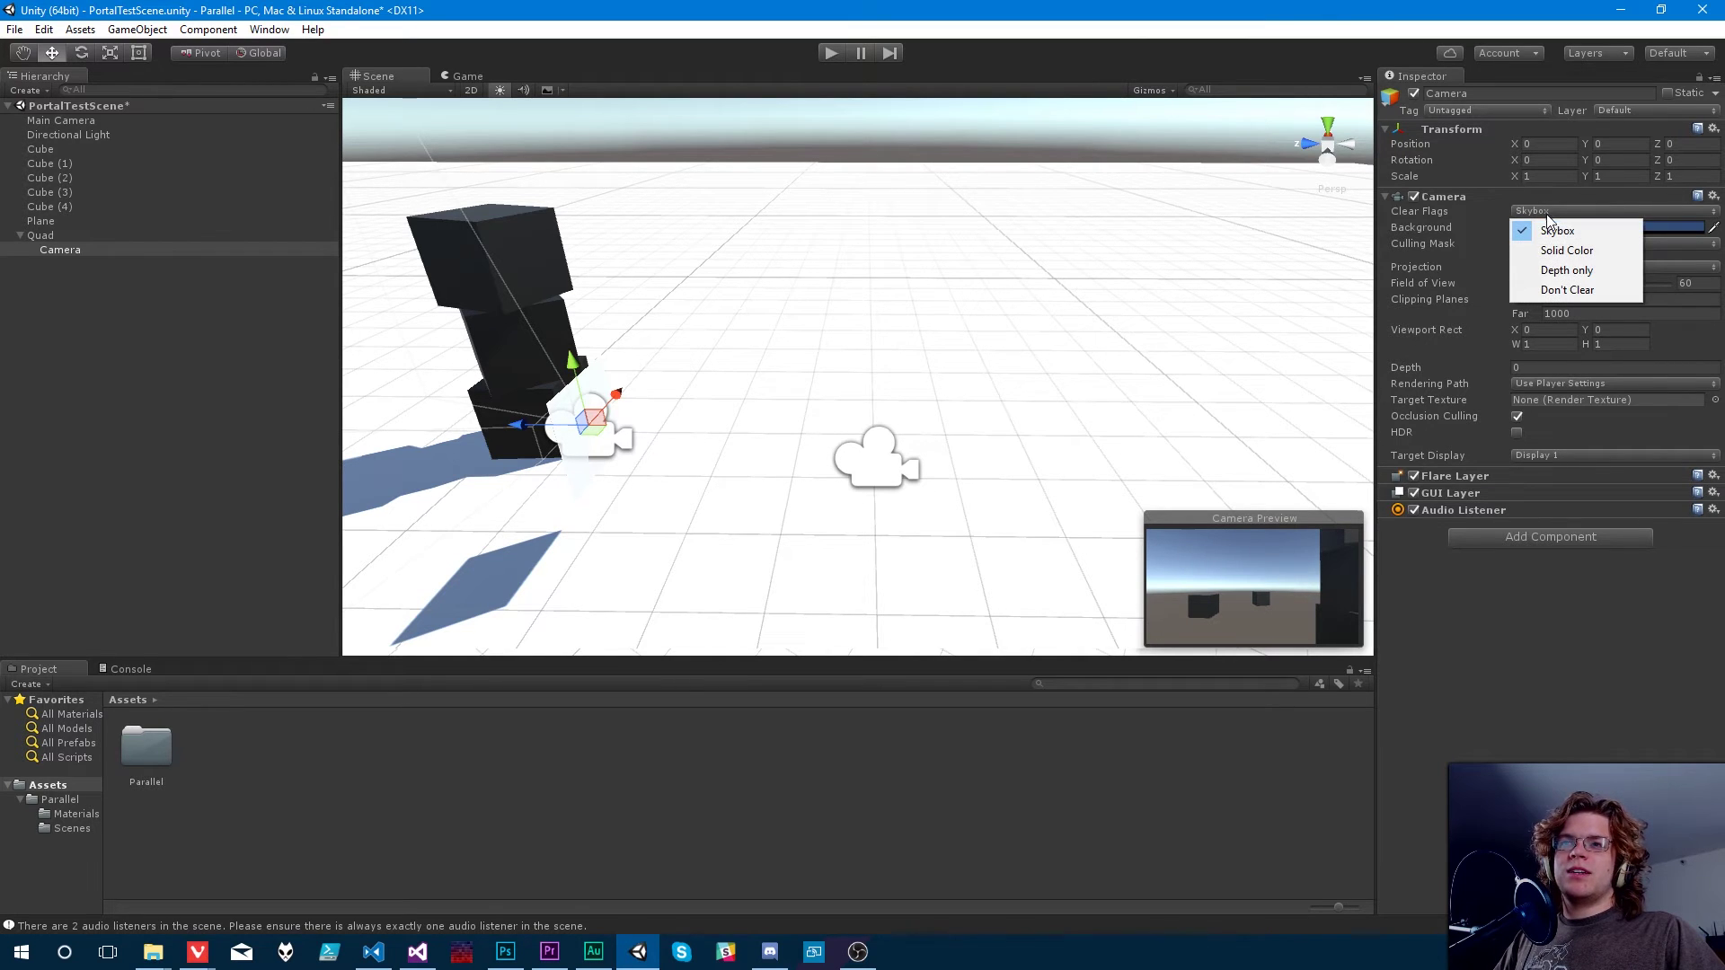
pyautogui.click(1551, 230)
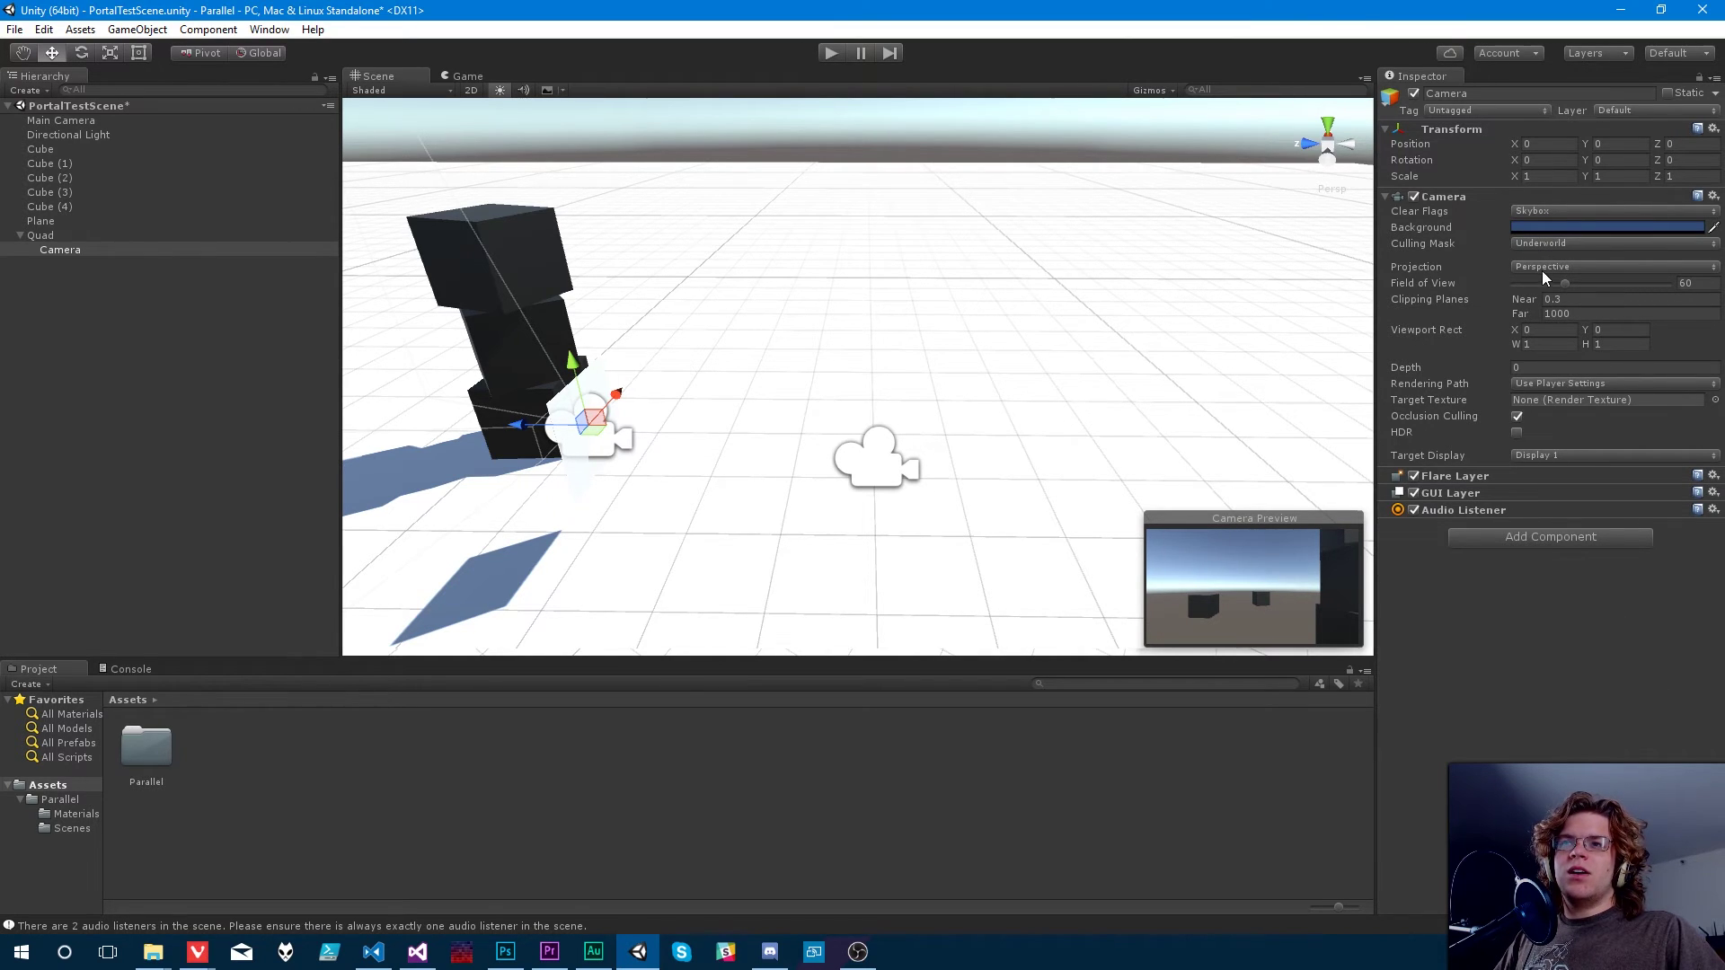
pyautogui.click(56, 251)
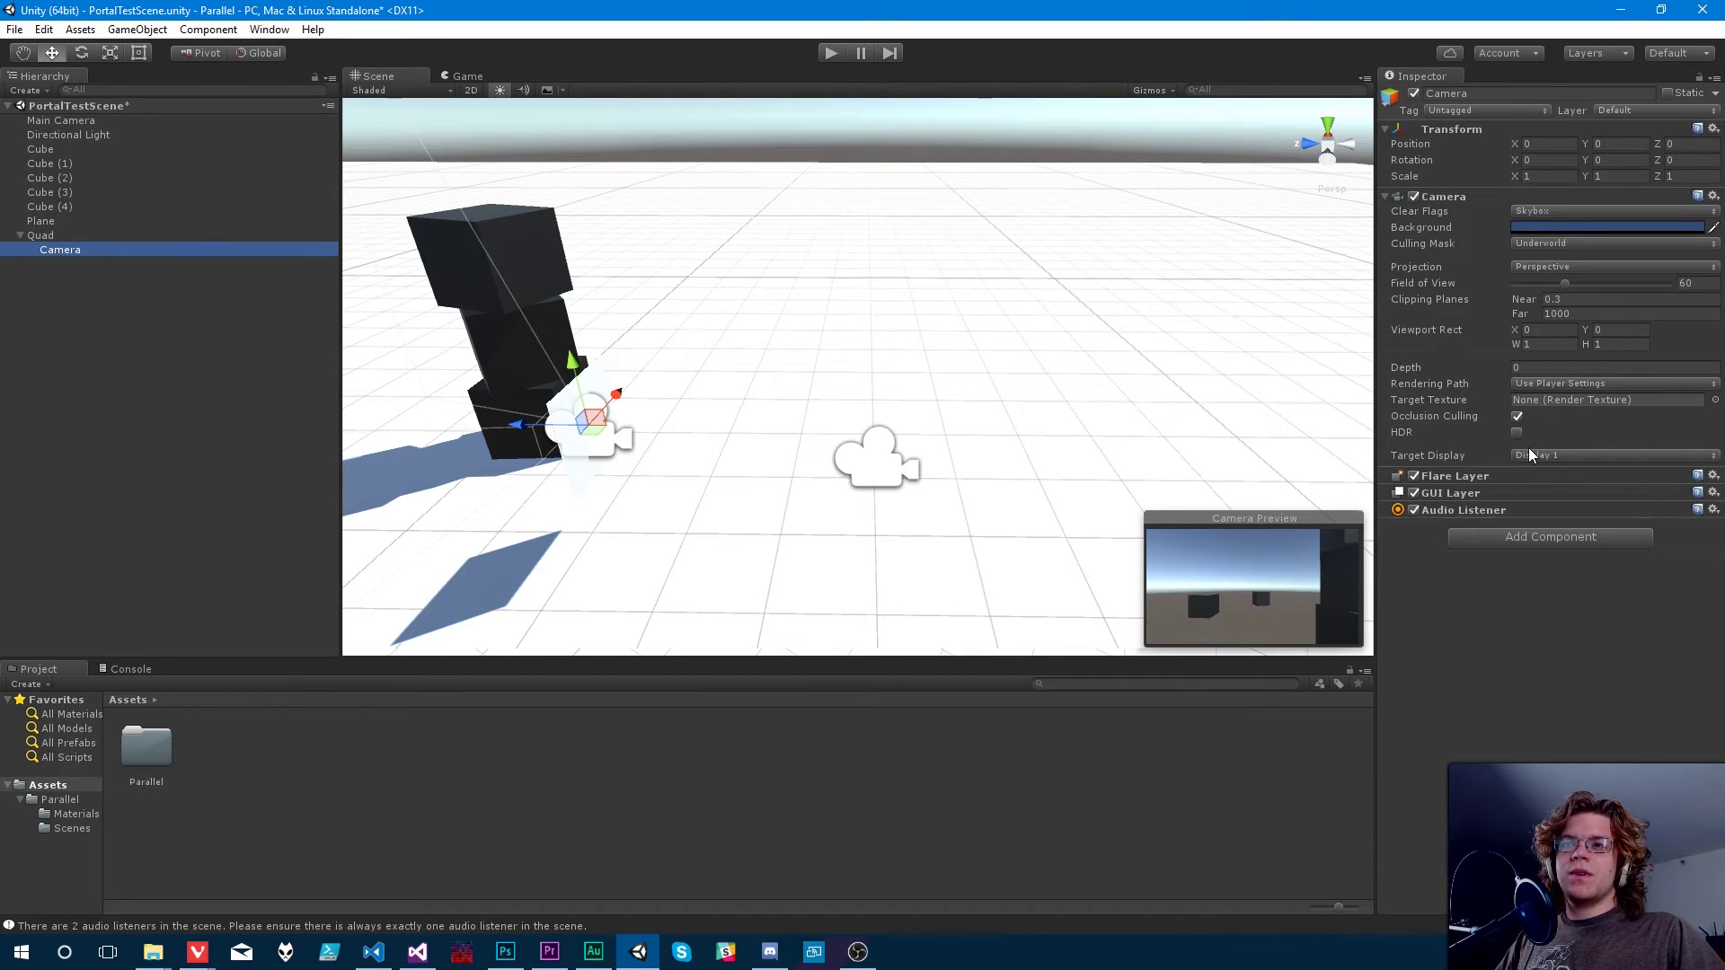
pyautogui.click(1551, 401)
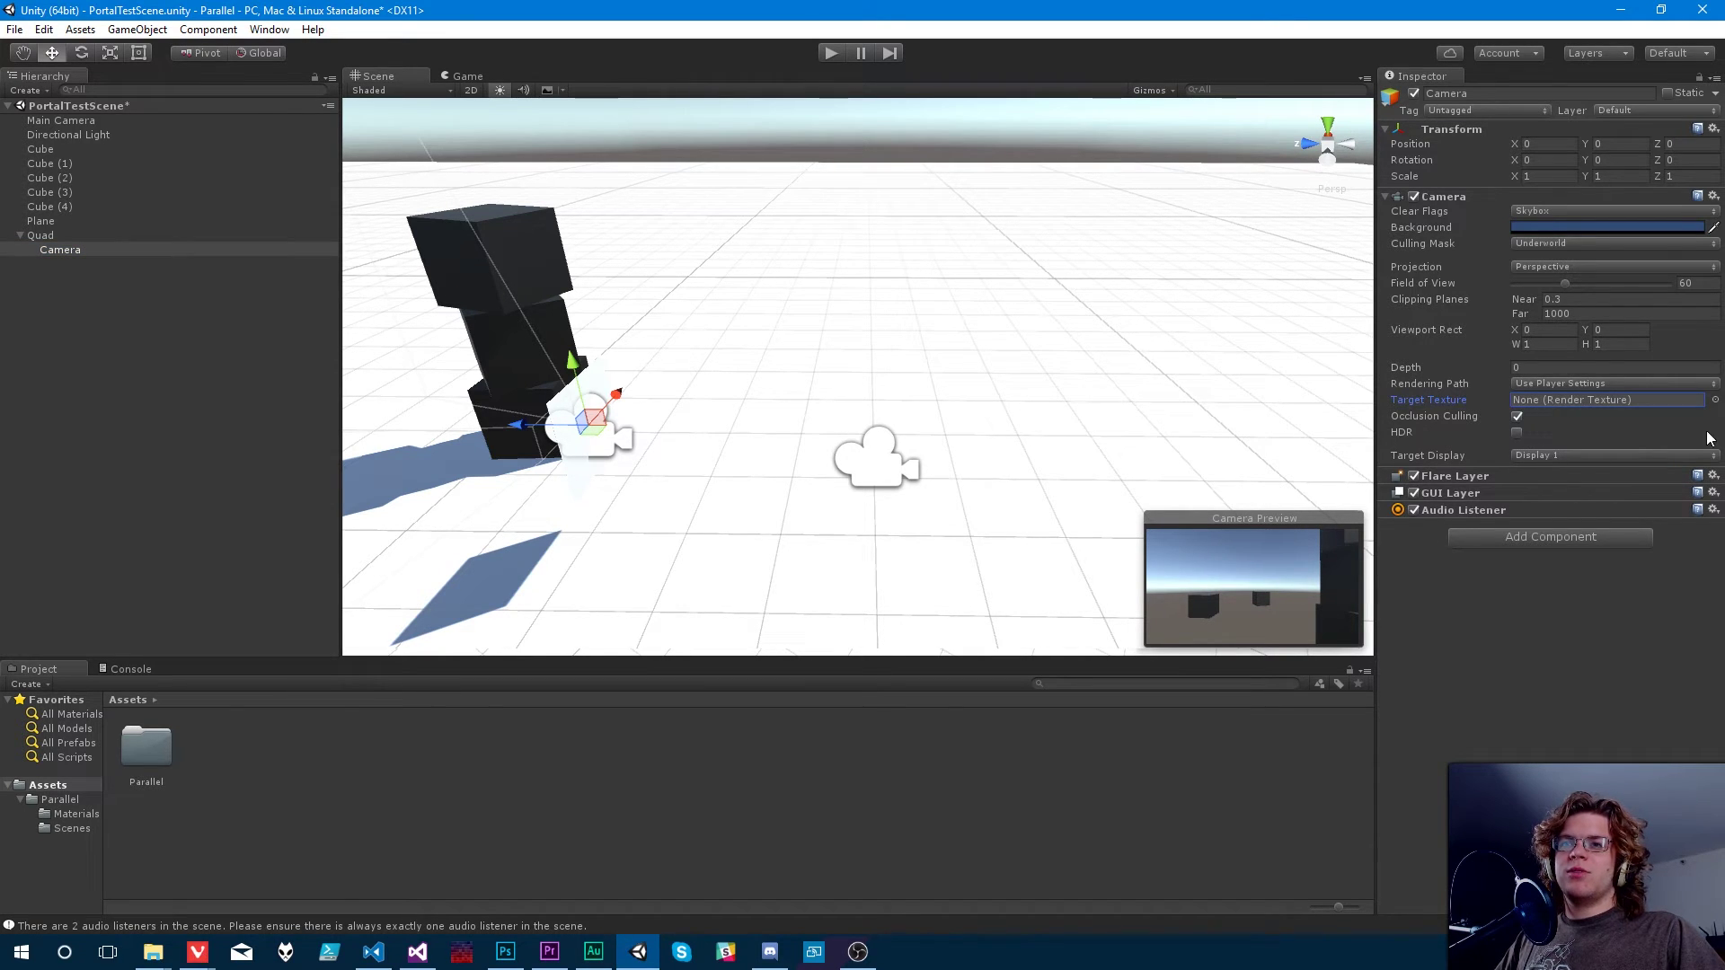
# Create a new folder named Portal inside the Materials folder.
pyautogui.click(77, 814)
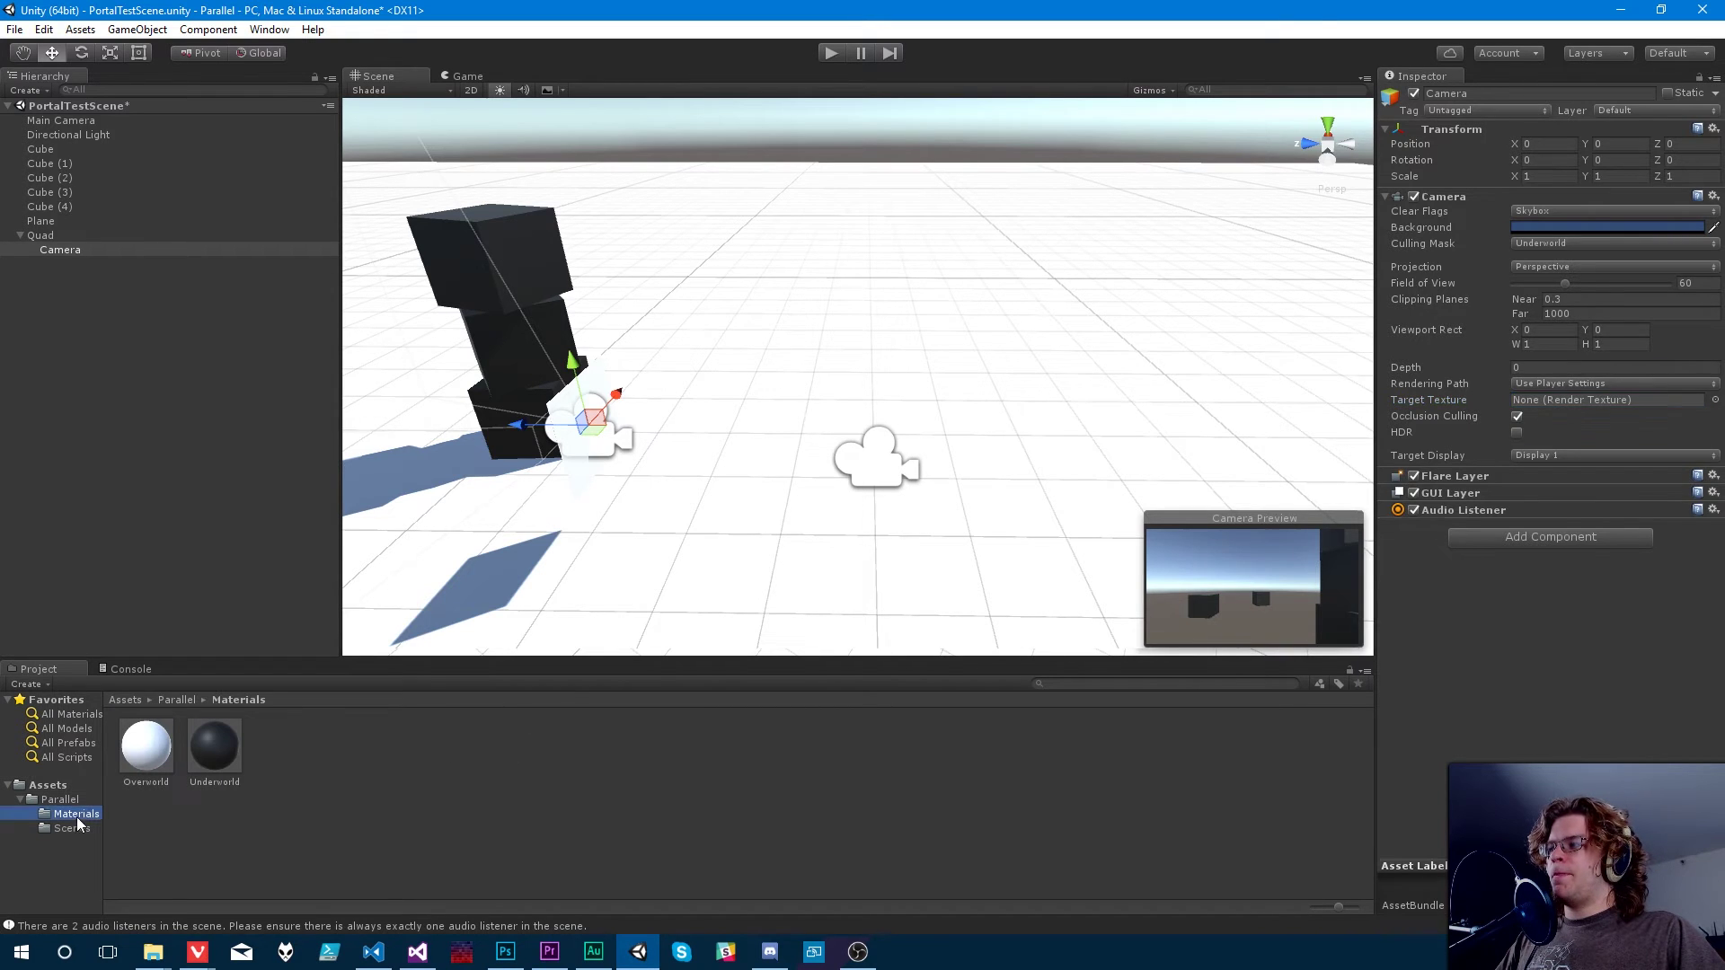
pyautogui.rightClick(392, 776)
pyautogui.moveTo(431, 458)
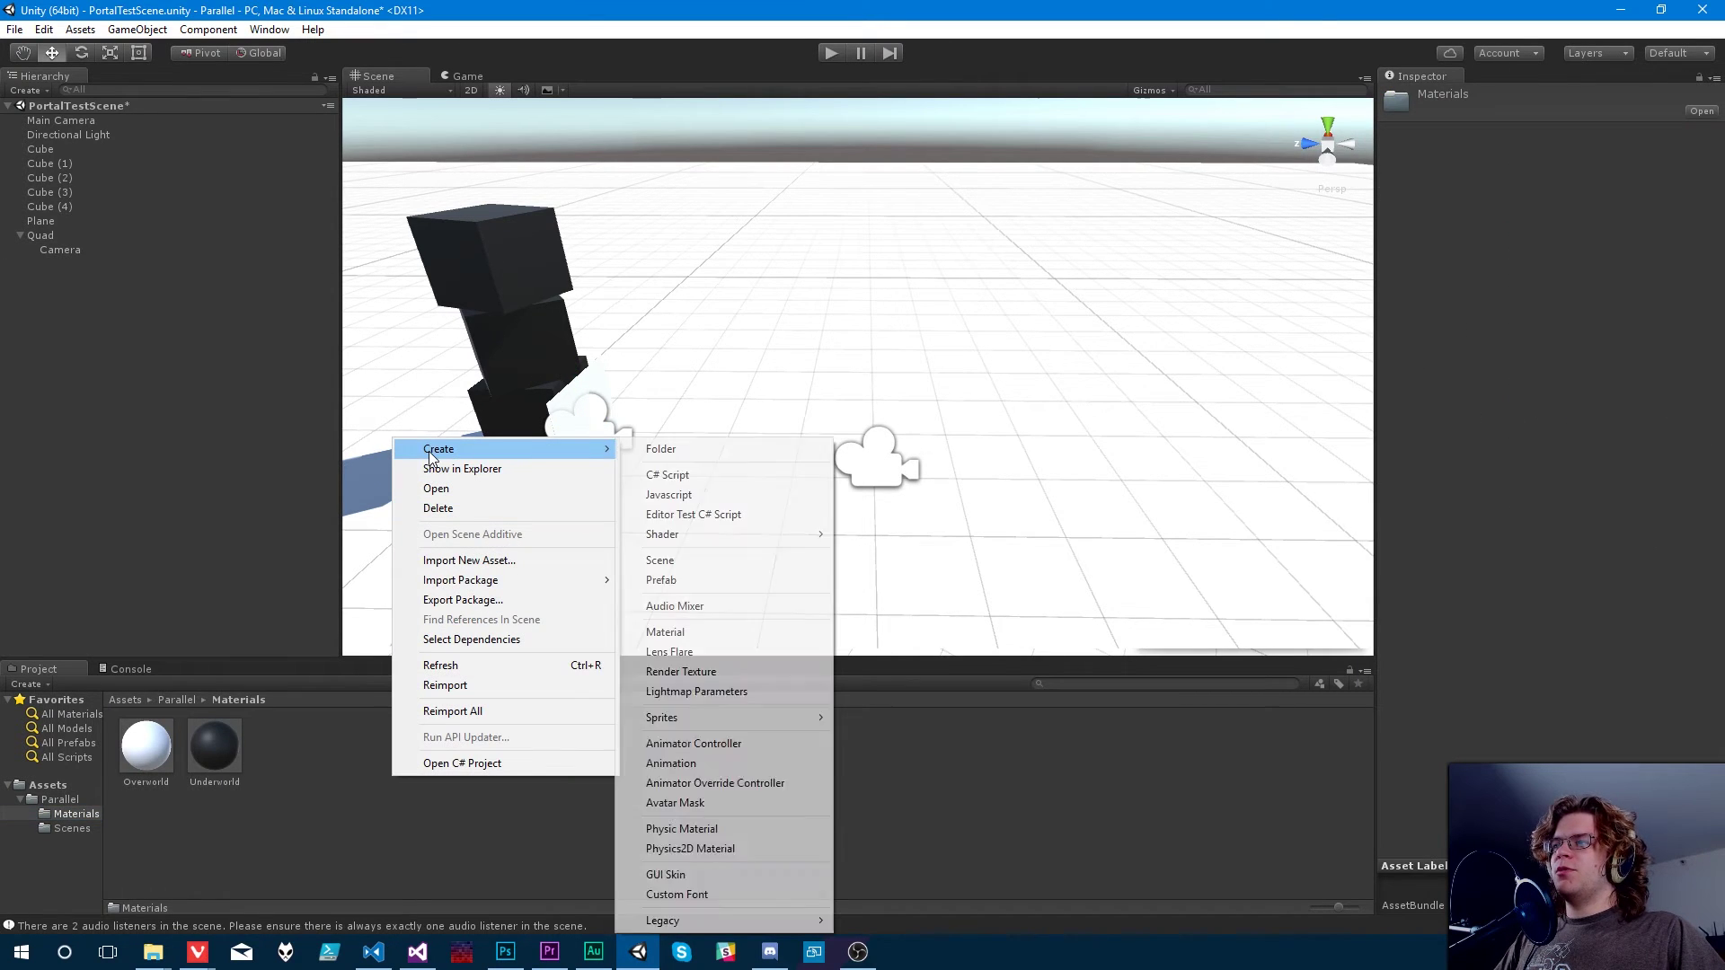
pyautogui.click(738, 449)
pyautogui.write('O')
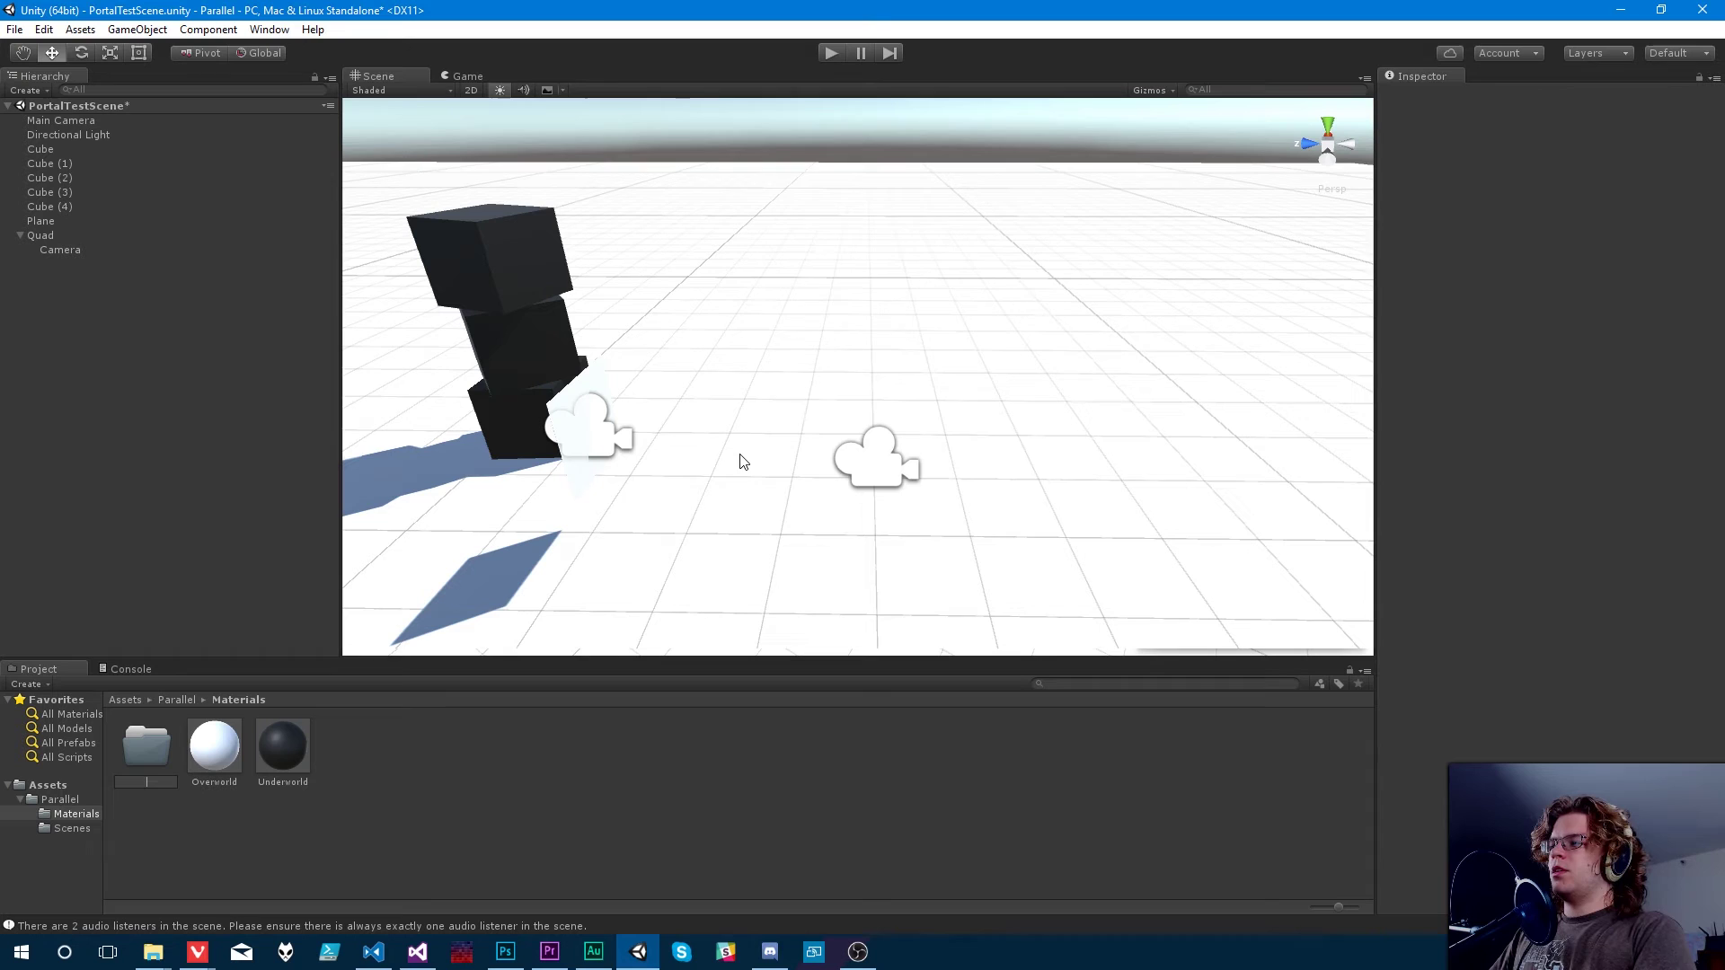
pyautogui.write('ortal')
pyautogui.press('Return')
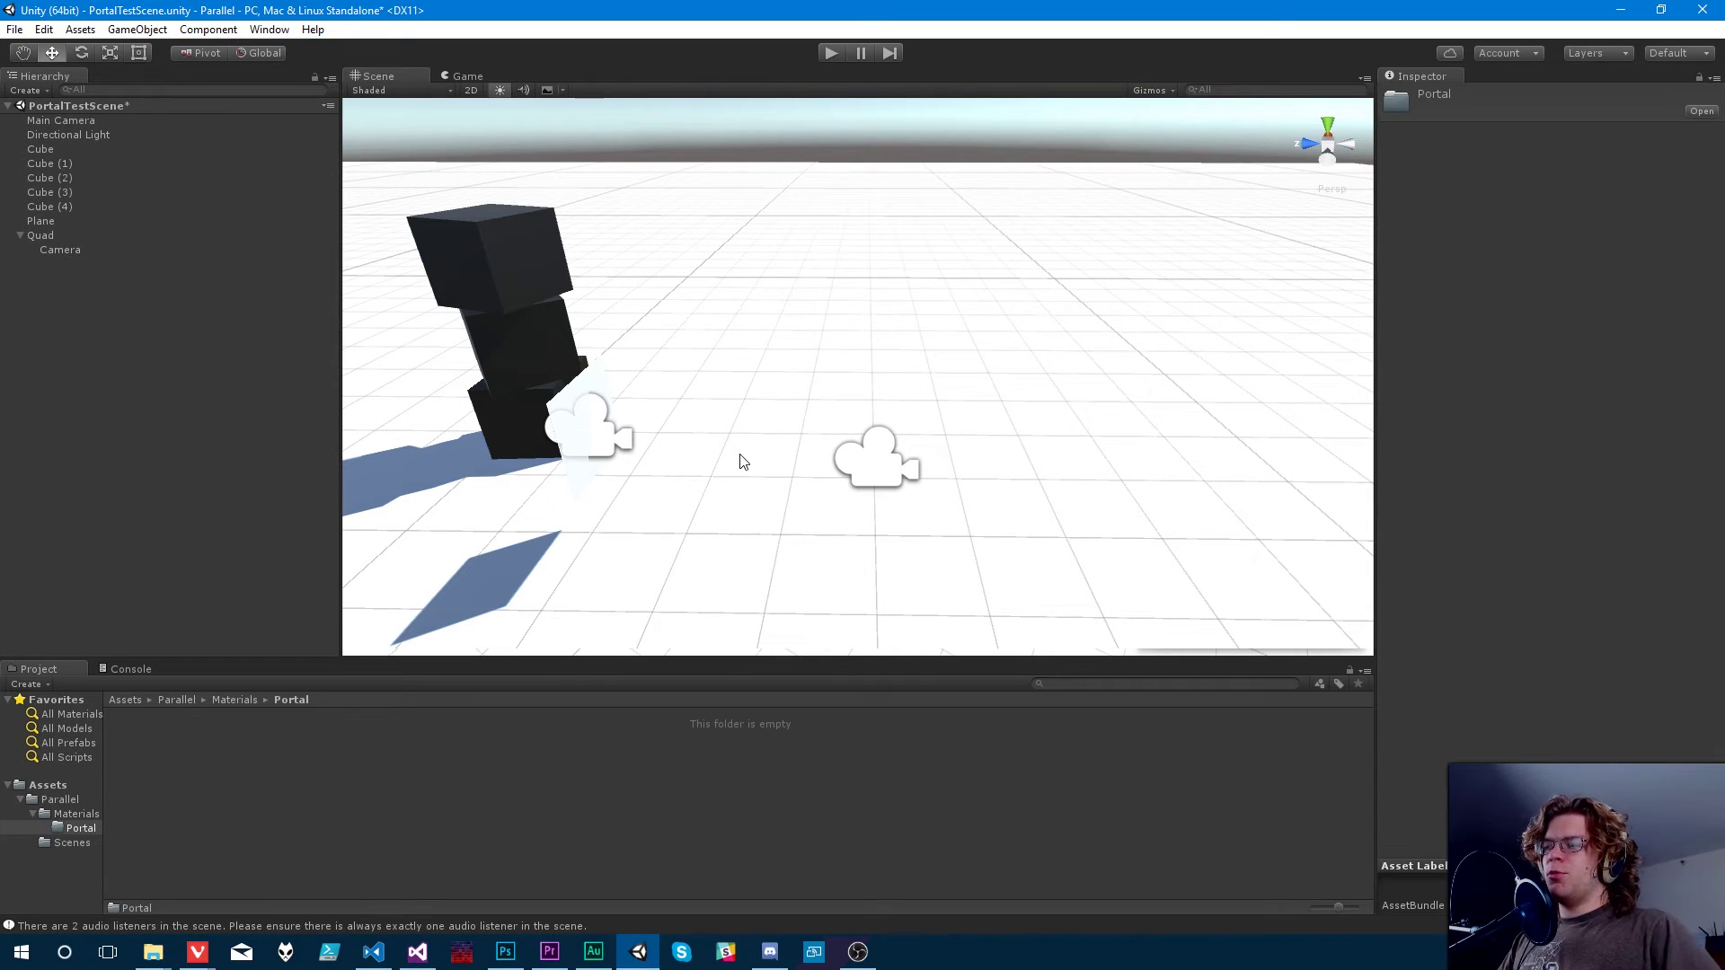
# Create a Render Texture named PortalRenderTexture in Portal, then select the Quad's camera.
pyautogui.rightClick(390, 753)
pyautogui.moveTo(525, 460)
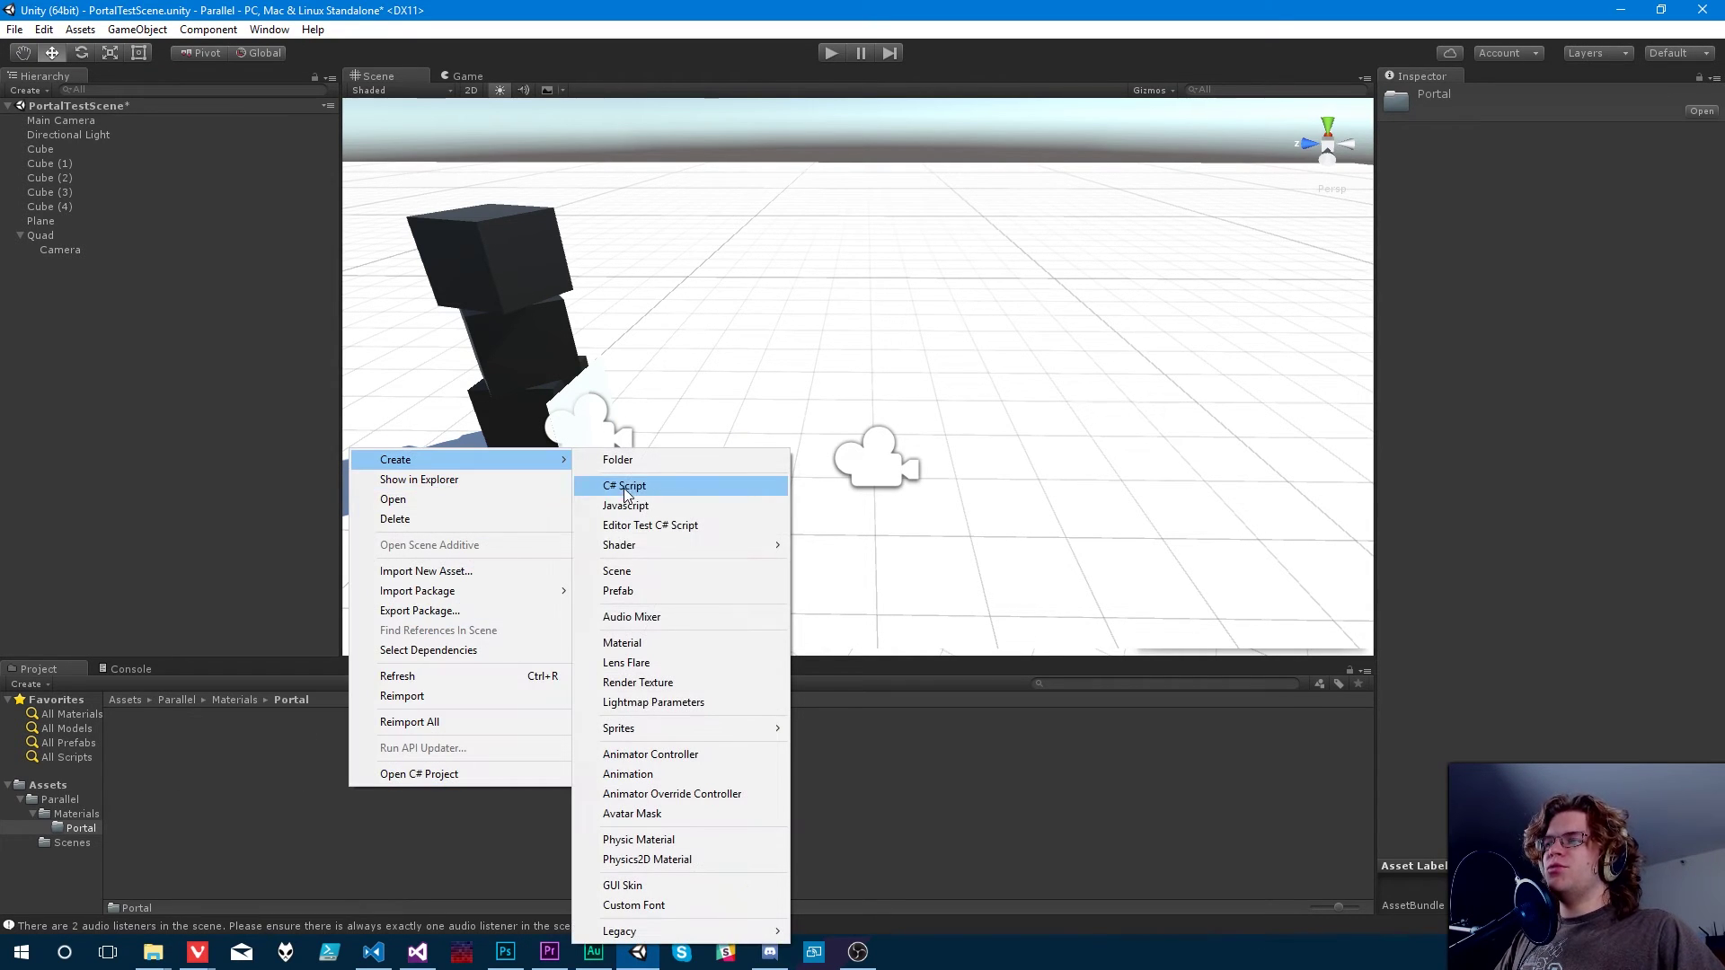
pyautogui.click(651, 683)
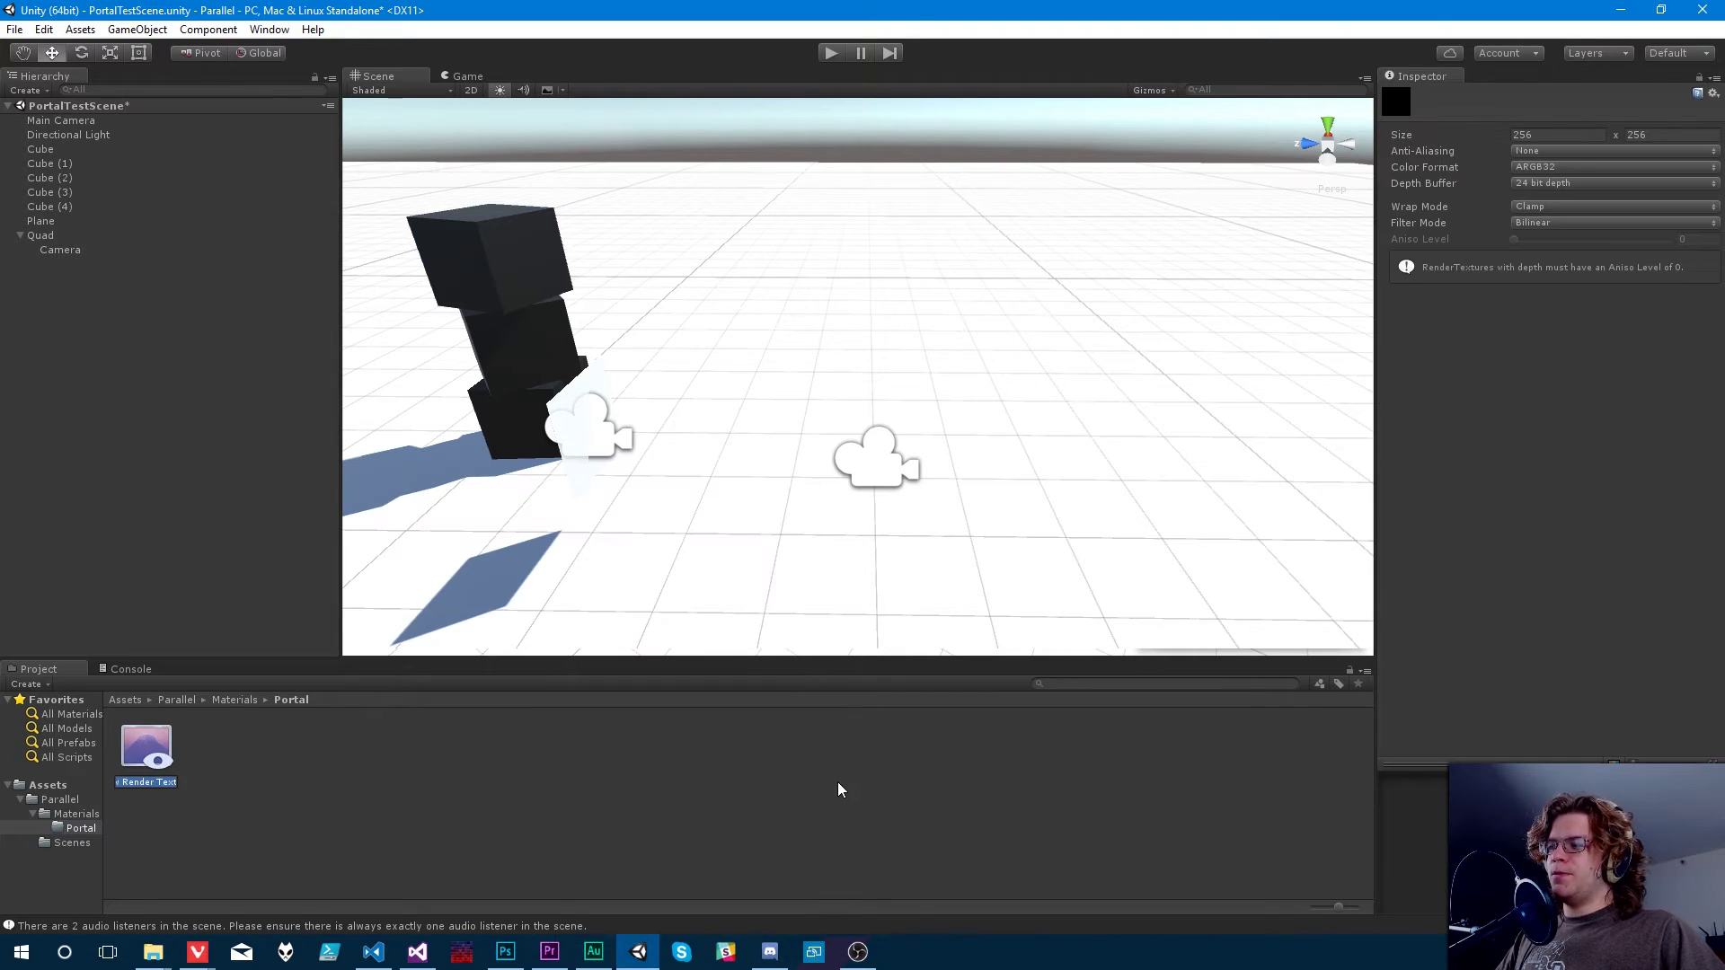
pyautogui.write('Porta')
pyautogui.press('BackSpace')
pyautogui.press('BackSpace')
pyautogui.press('BackSpace')
pyautogui.press('BackSpace')
pyautogui.press('BackSpace')
pyautogui.write('RenderTExtu')
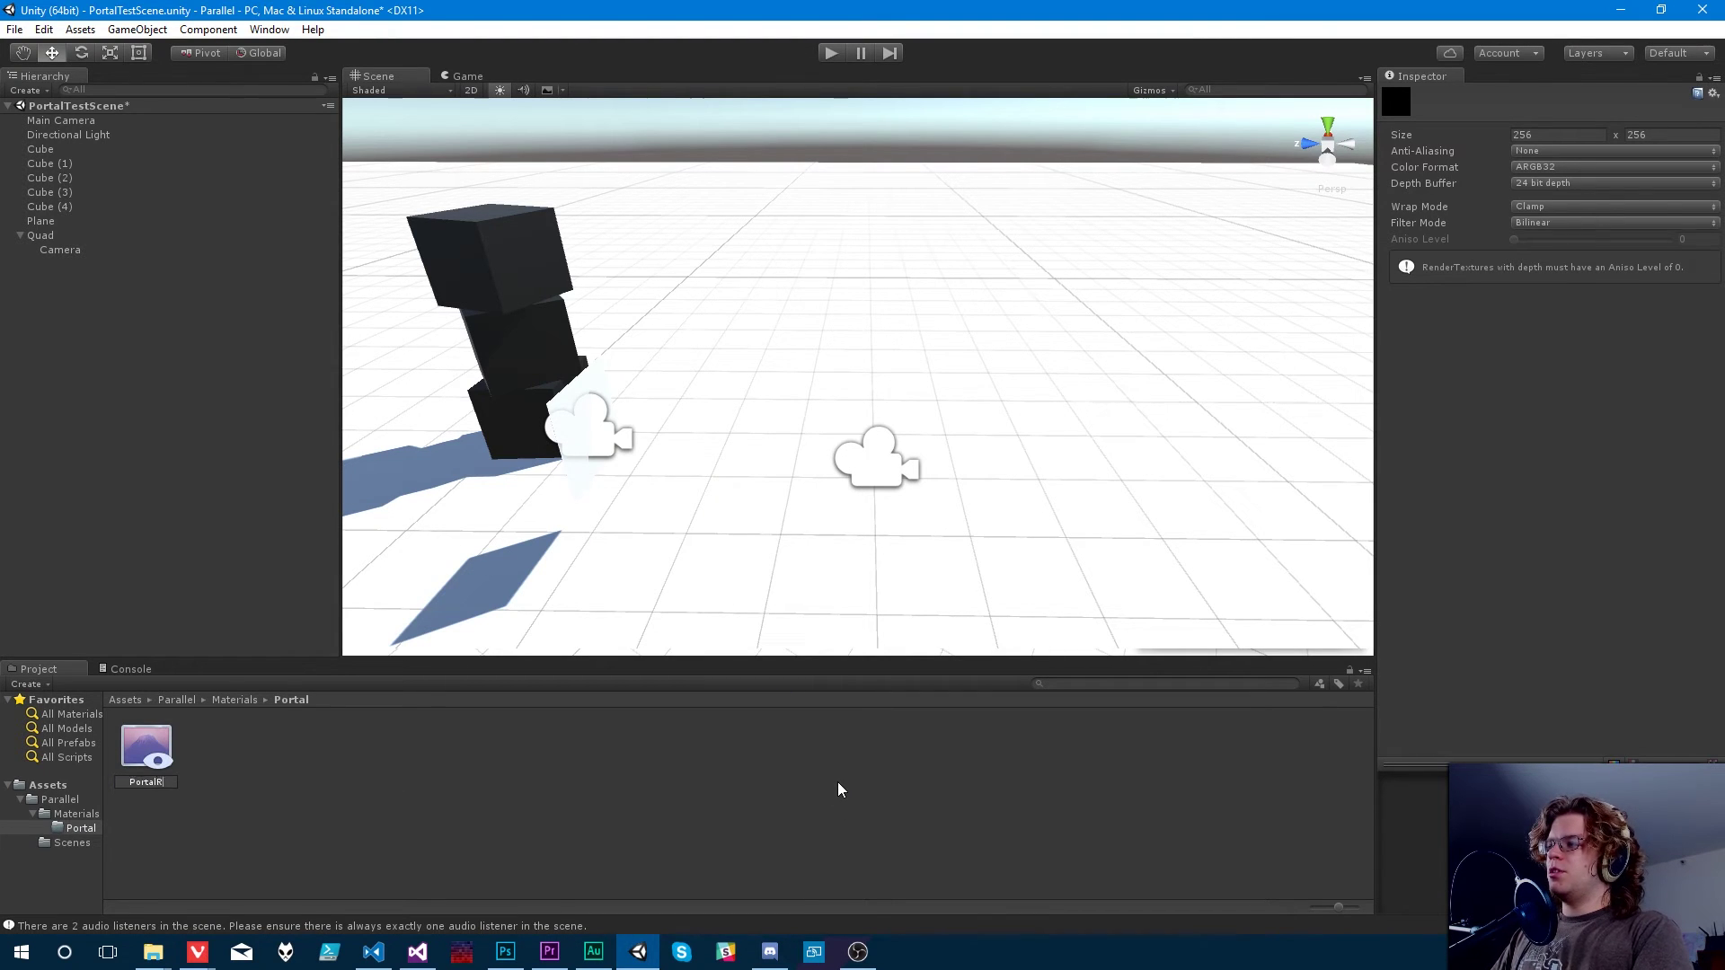
pyautogui.press('BackSpace')
pyautogui.press('BackSpace')
pyautogui.press('BackSpace')
pyautogui.press('BackSpace')
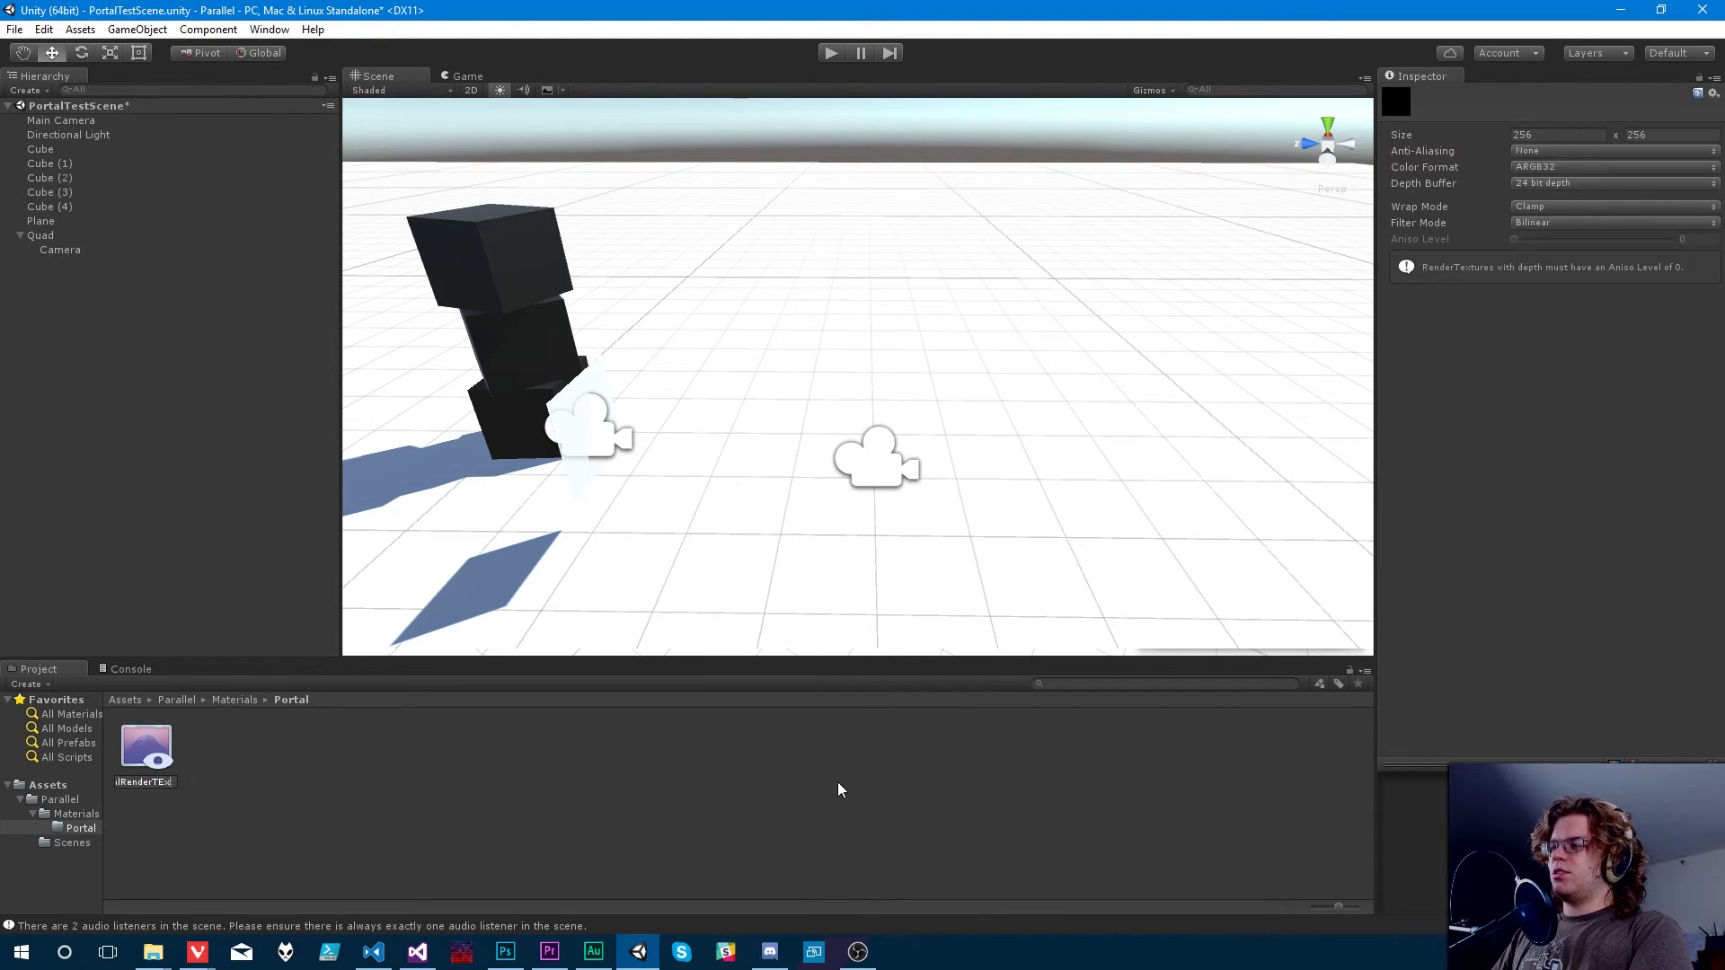
pyautogui.write('exture')
pyautogui.press('Return')
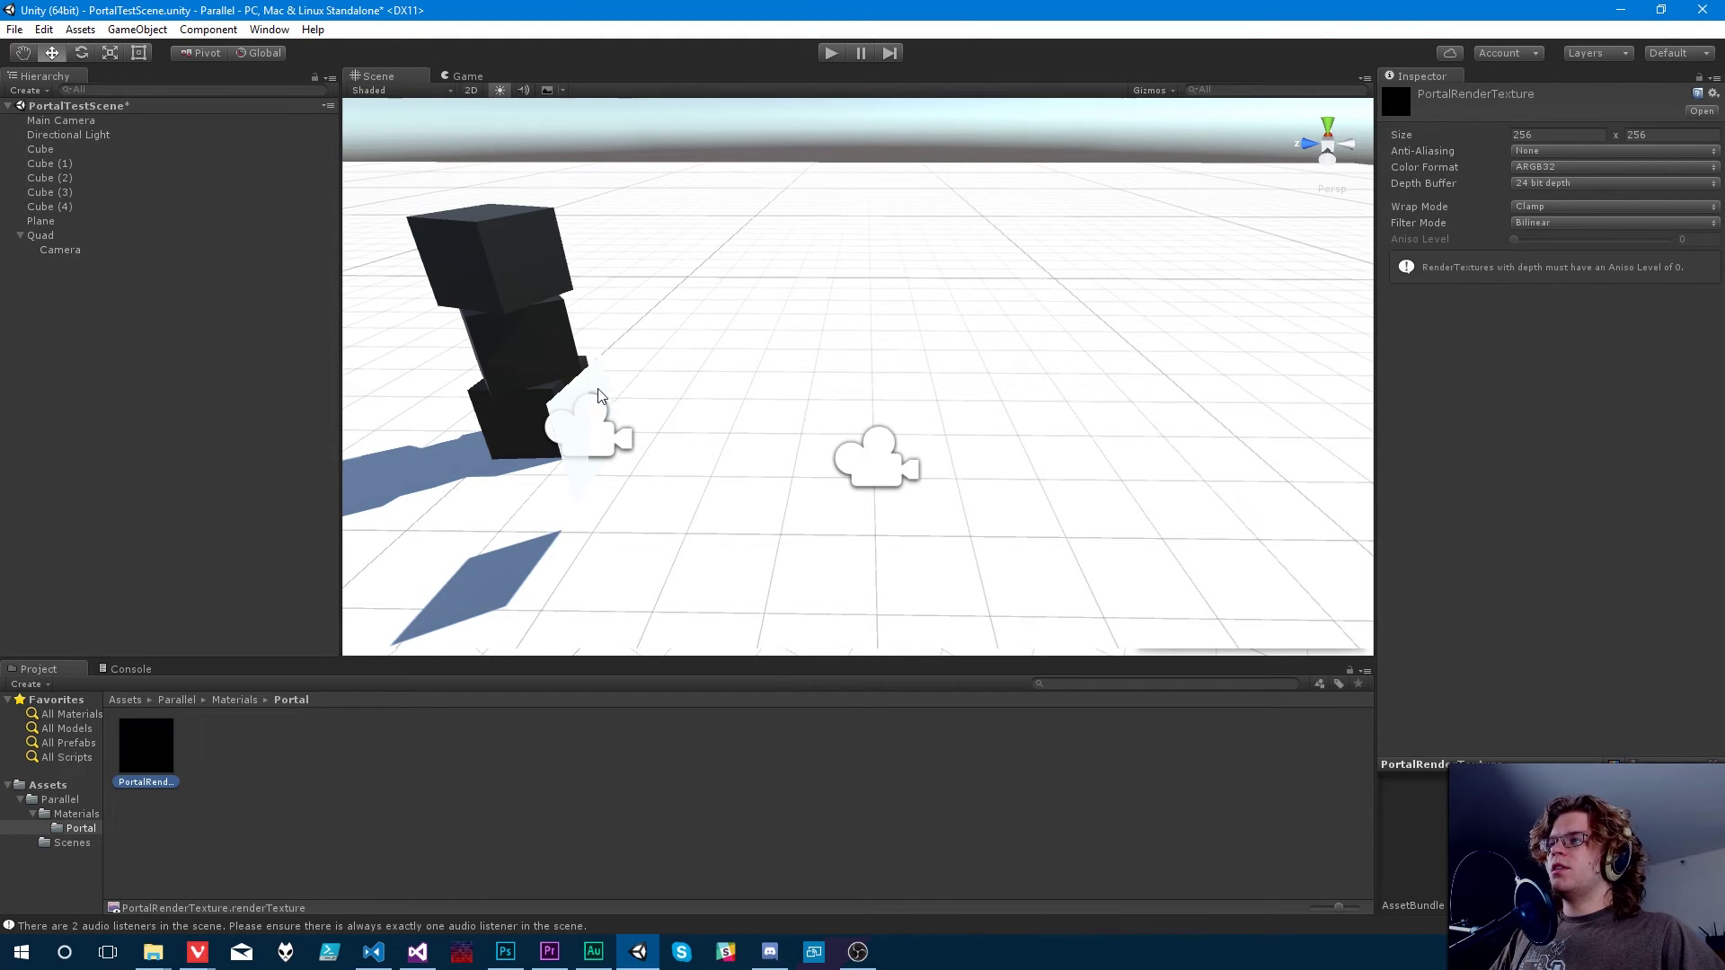
pyautogui.click(606, 422)
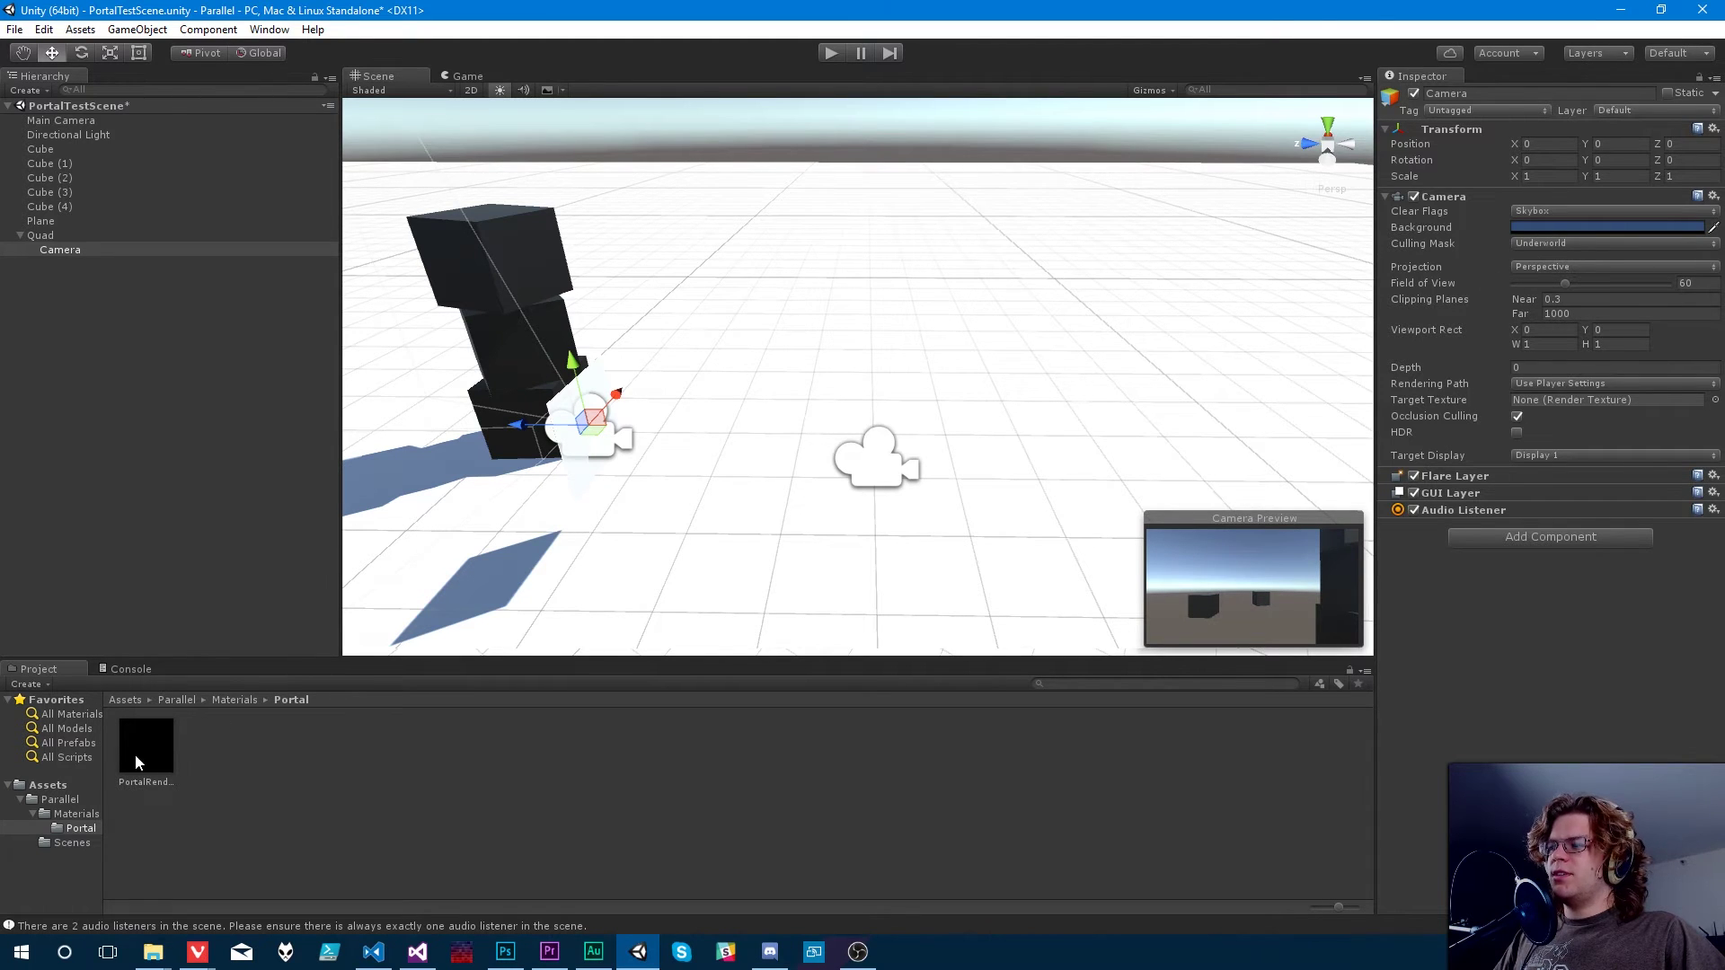
# Select PortalRenderTexture, move the view toward the cubes, and select the Quad's child camera.
pyautogui.click(176, 749)
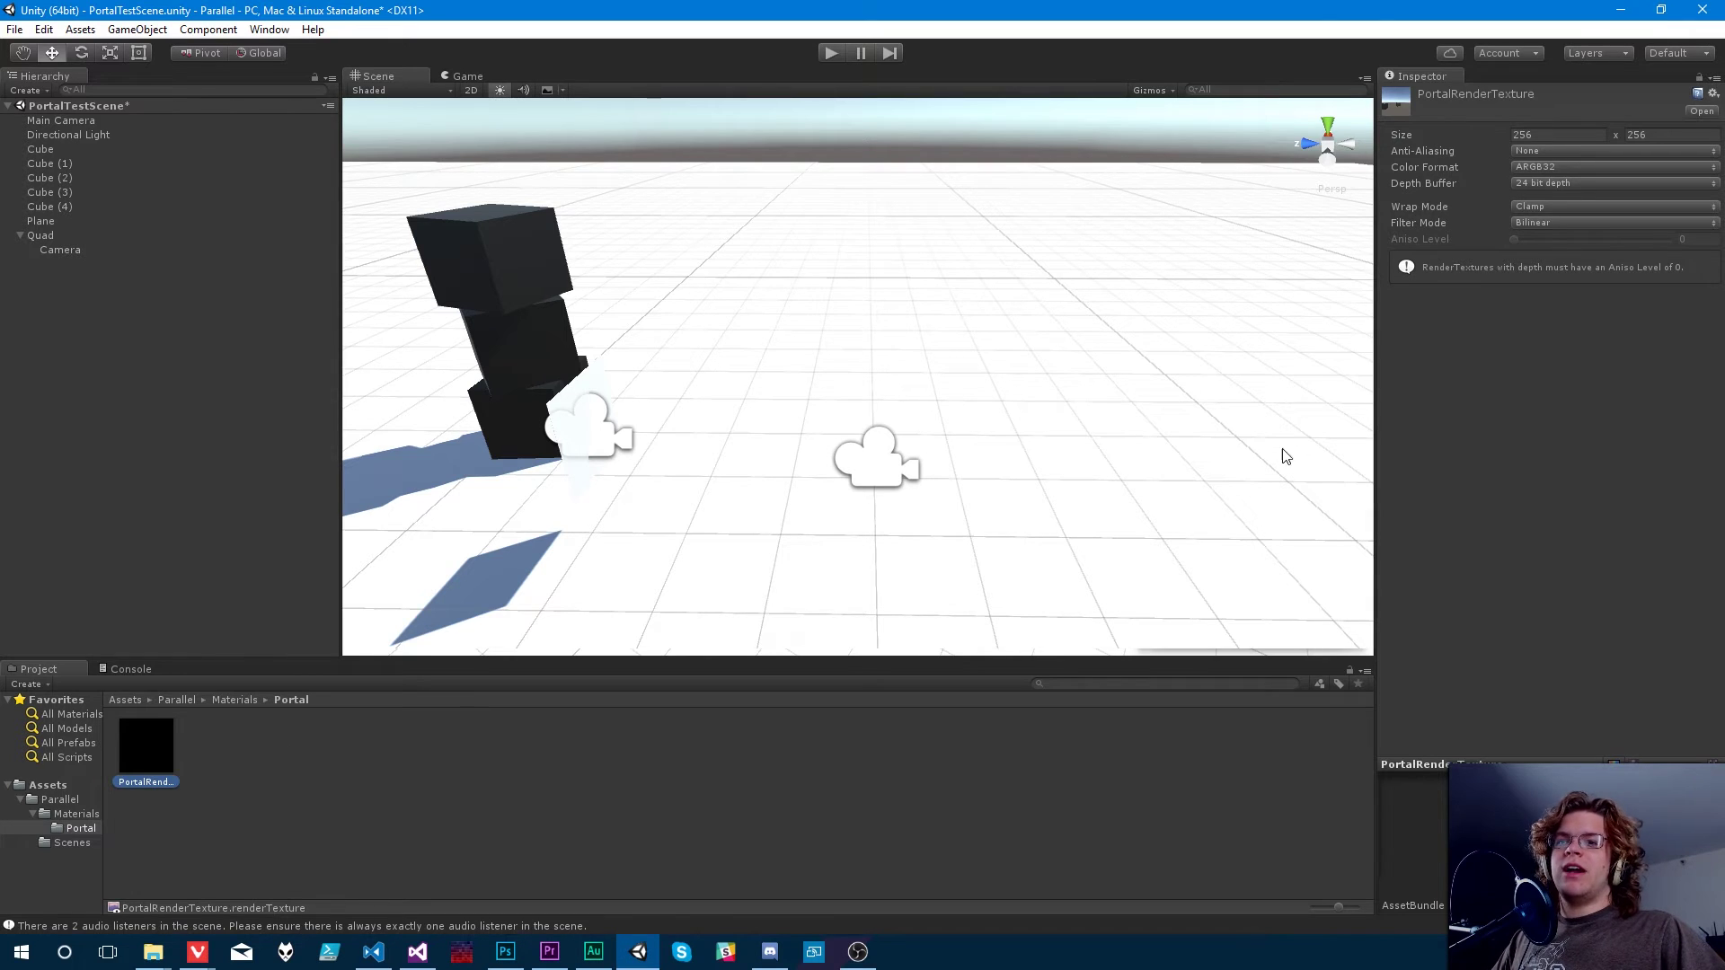
pyautogui.moveTo(958, 498); pyautogui.dragTo(893, 500, button='right')
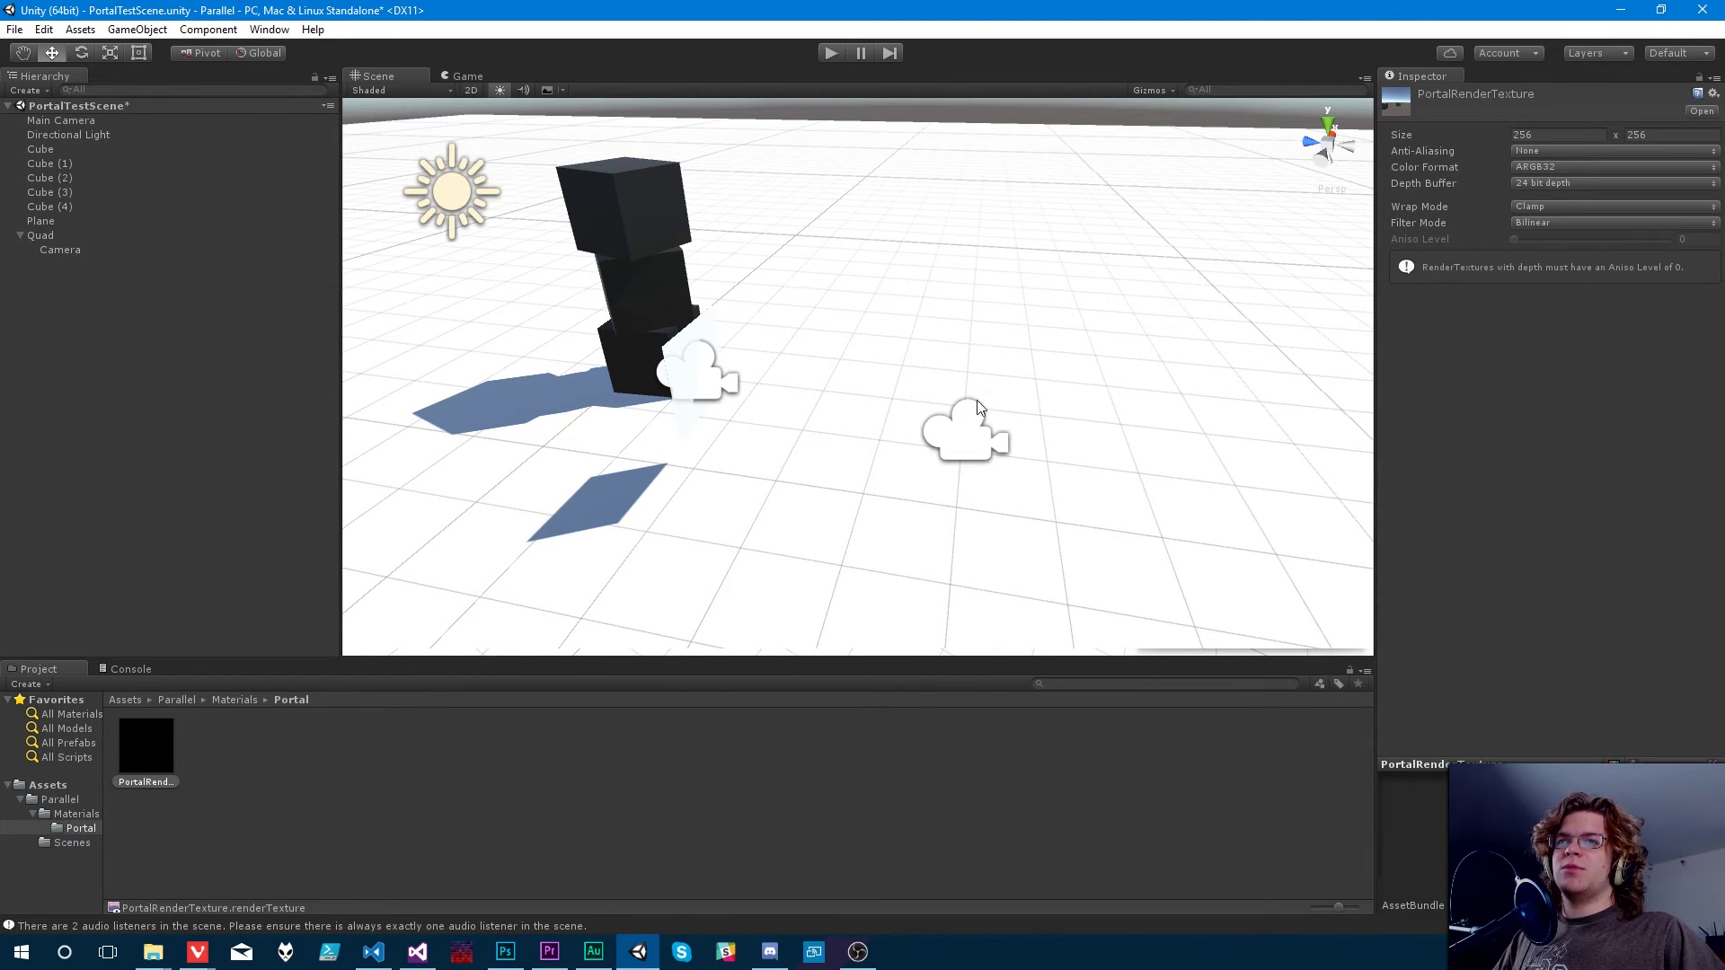
pyautogui.moveTo(970, 380); pyautogui.dragTo(771, 368, button='right')
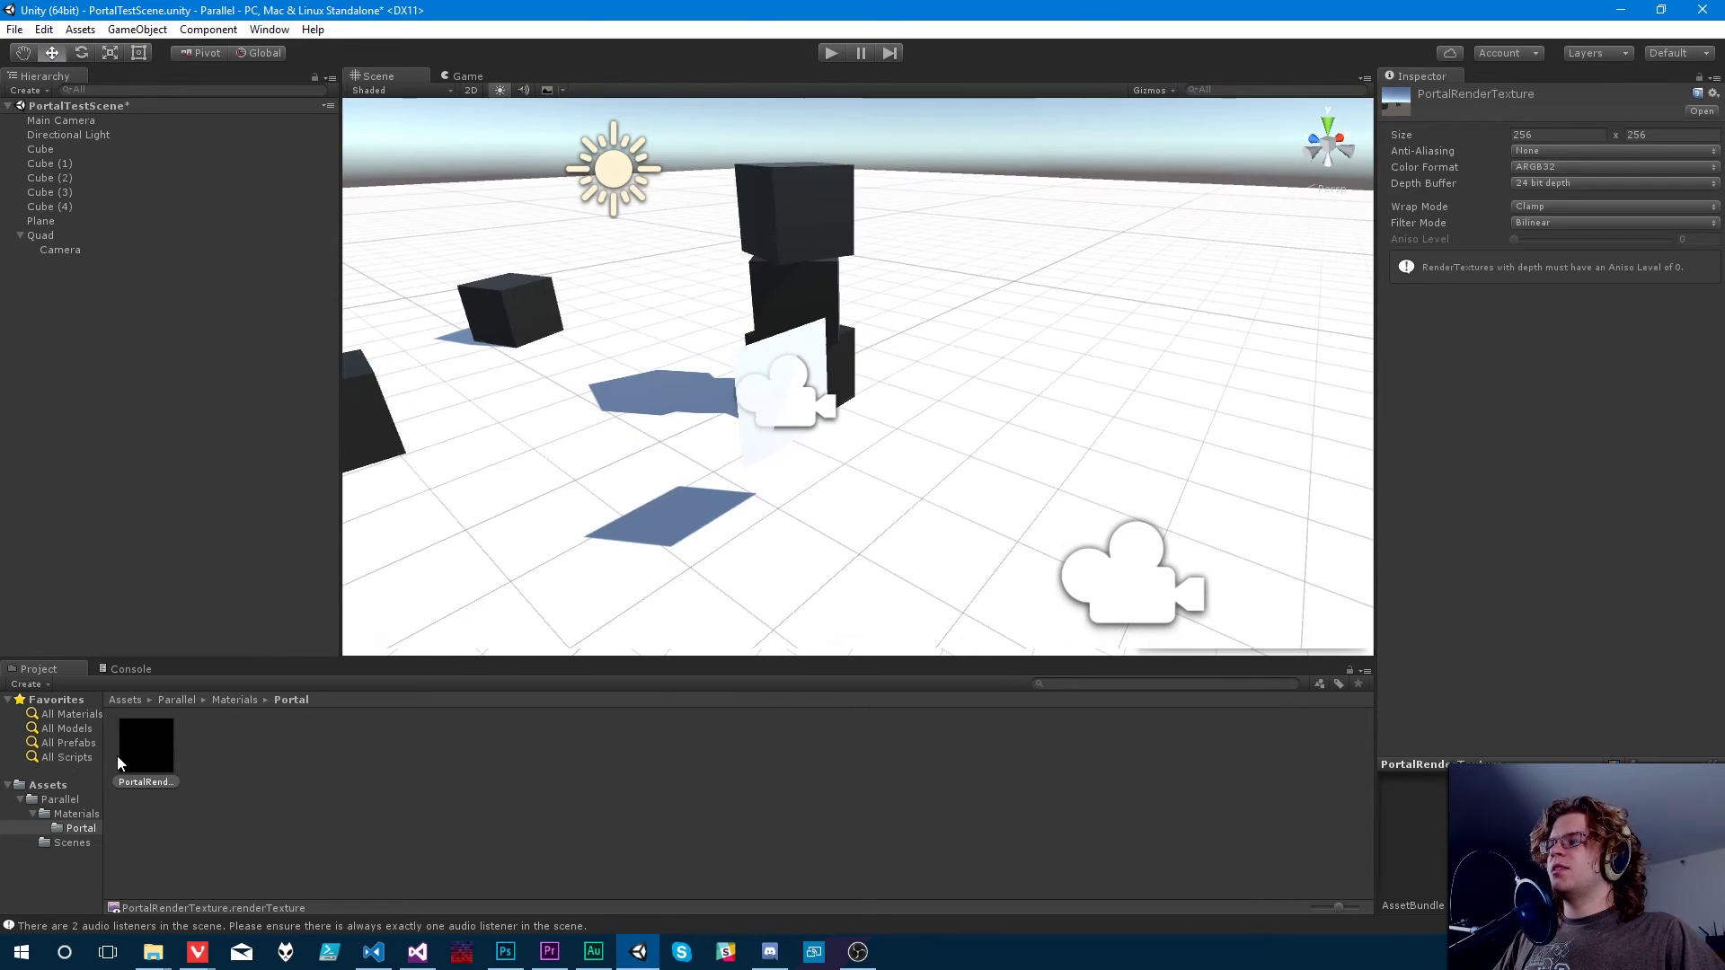
pyautogui.click(808, 394)
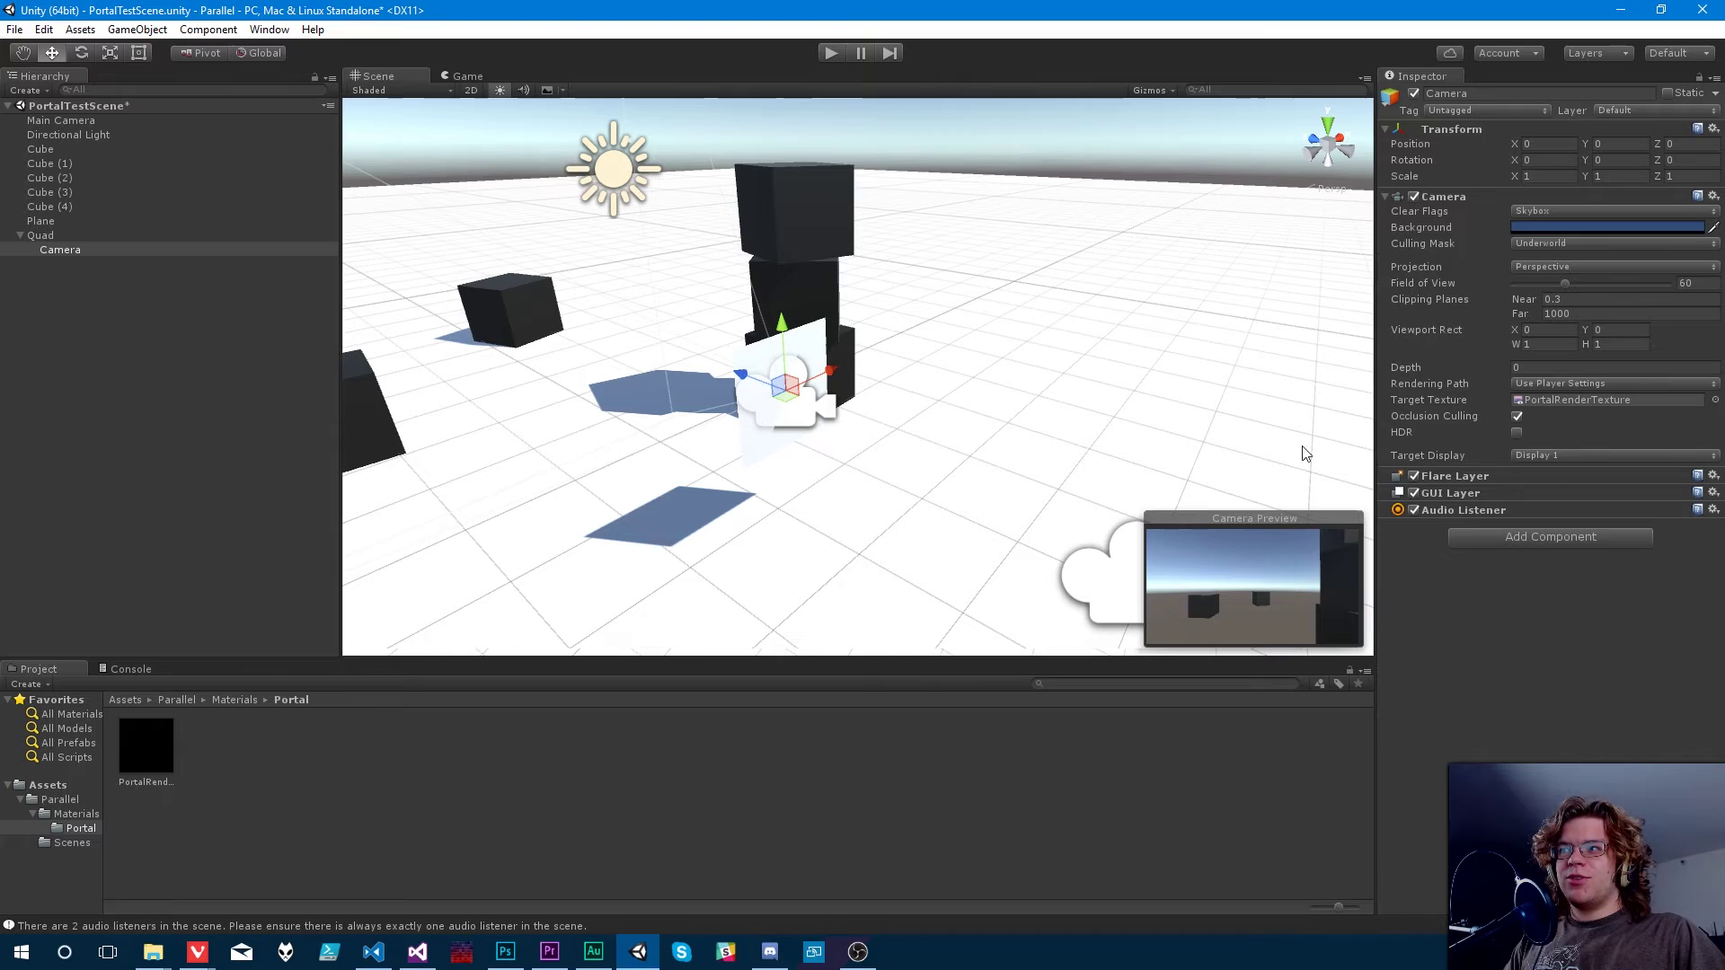
# Run and stop the game, then enlarge PortalRenderTexture's preview to confirm it shows the cubes.
pyautogui.click(829, 53)
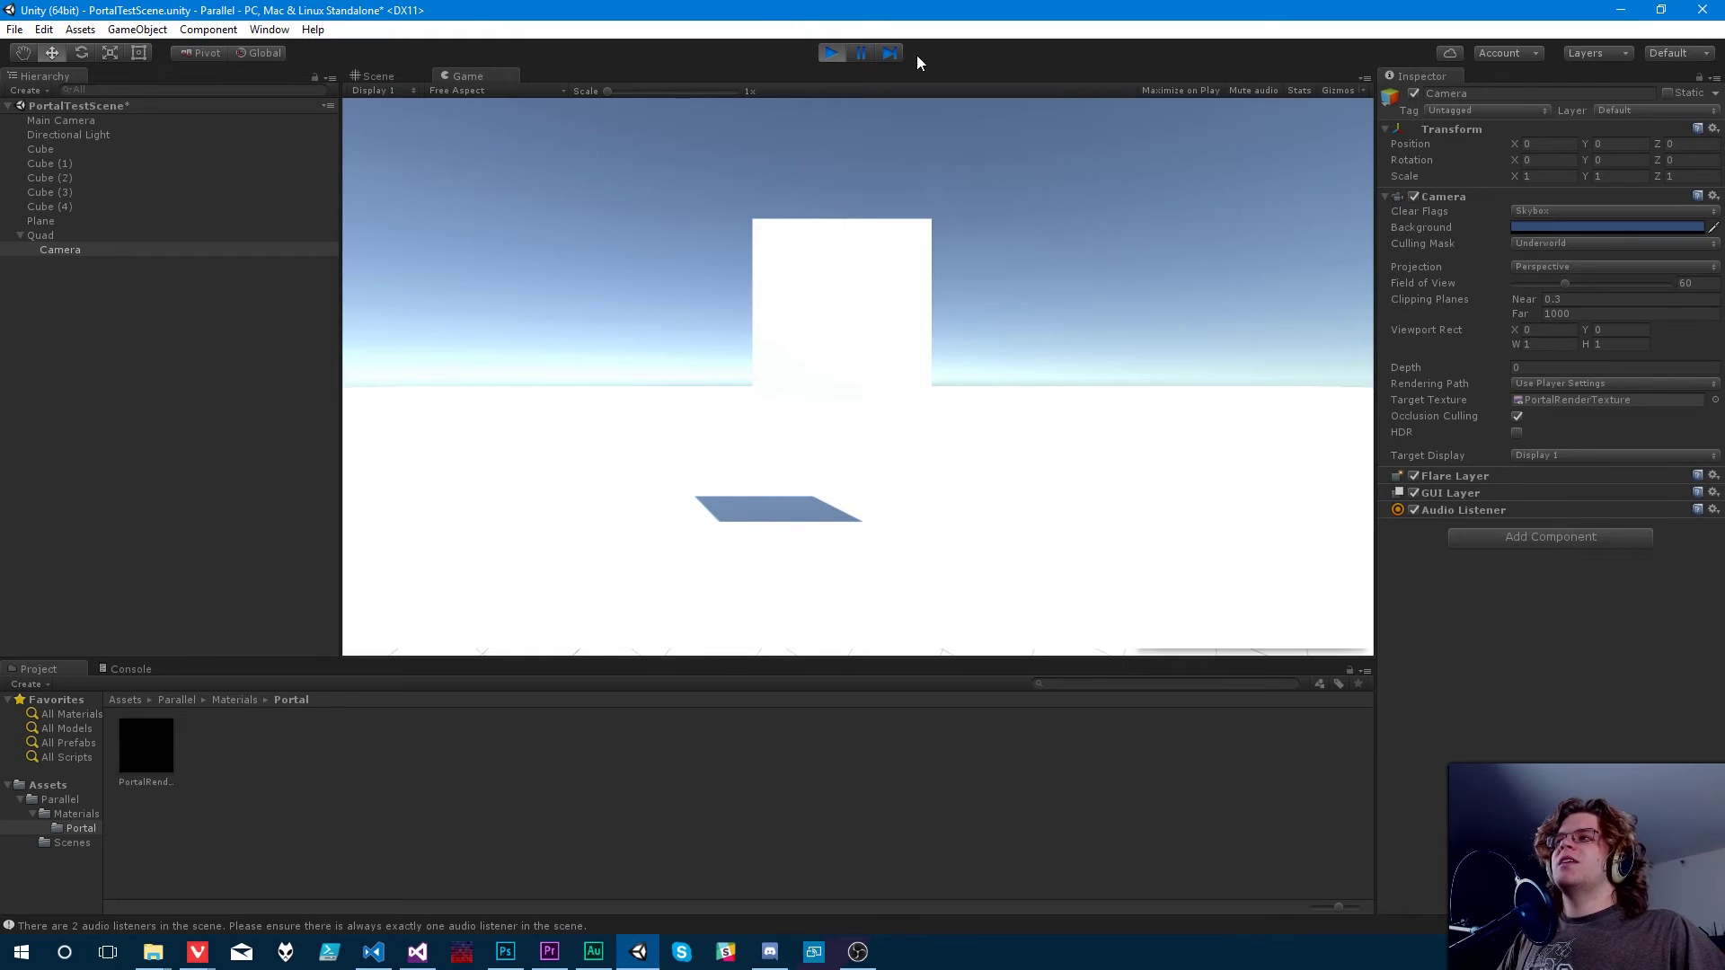
pyautogui.click(831, 53)
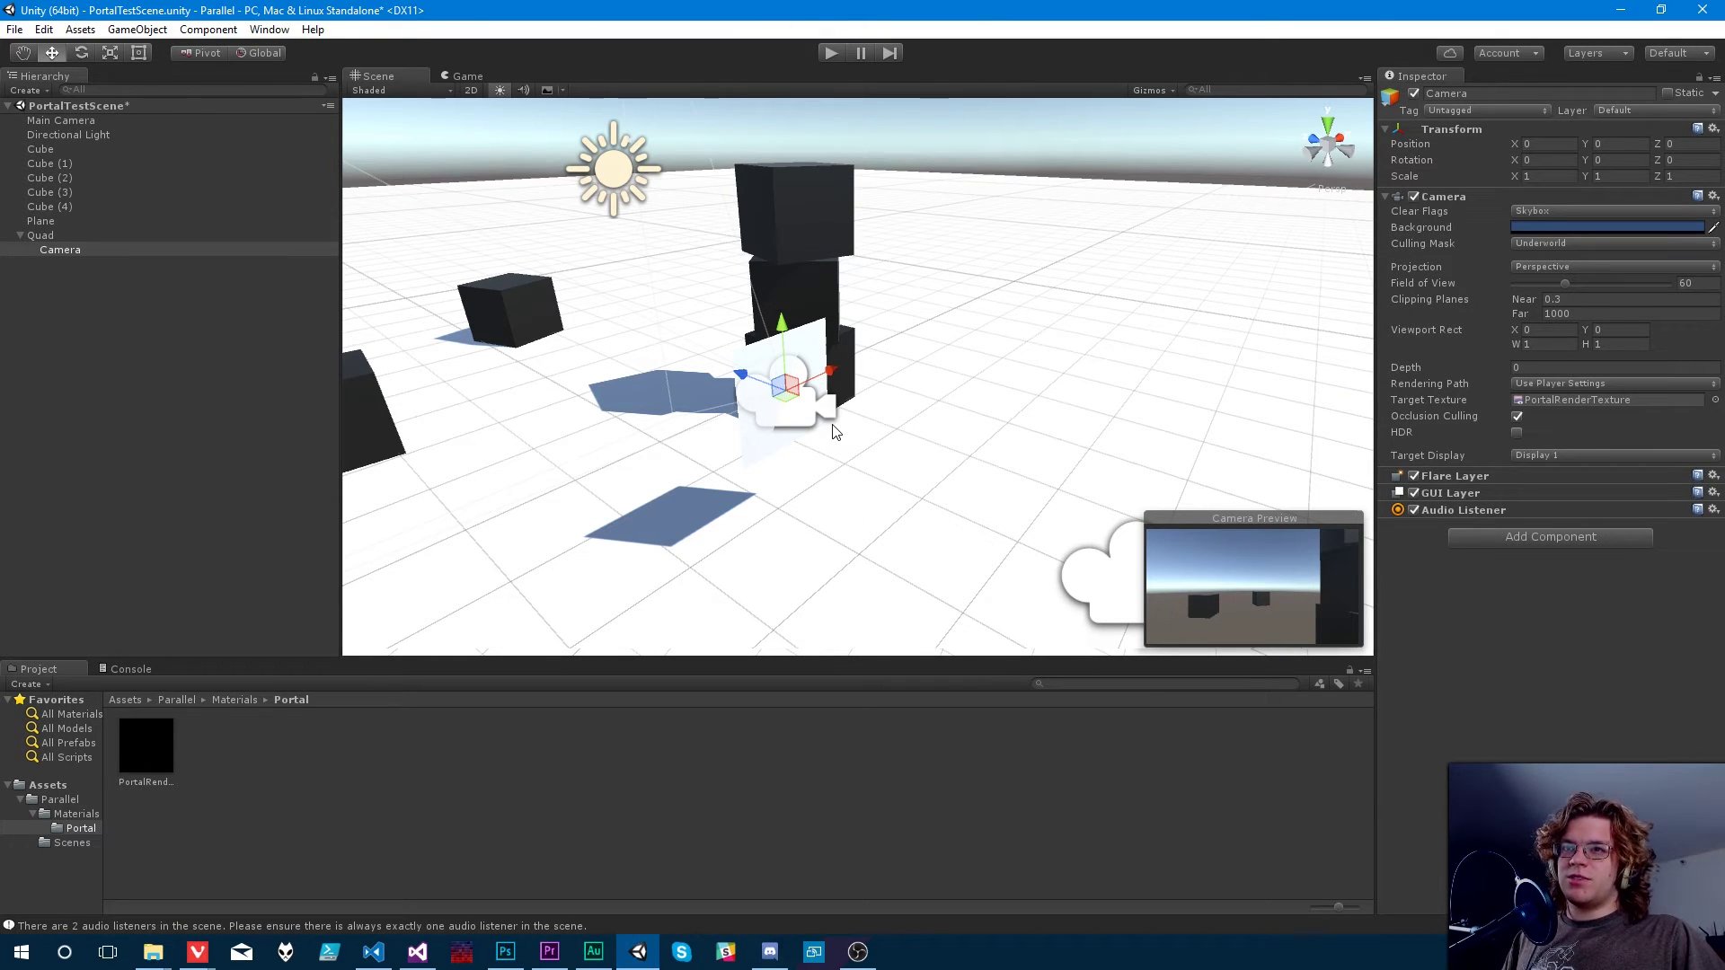
pyautogui.click(151, 746)
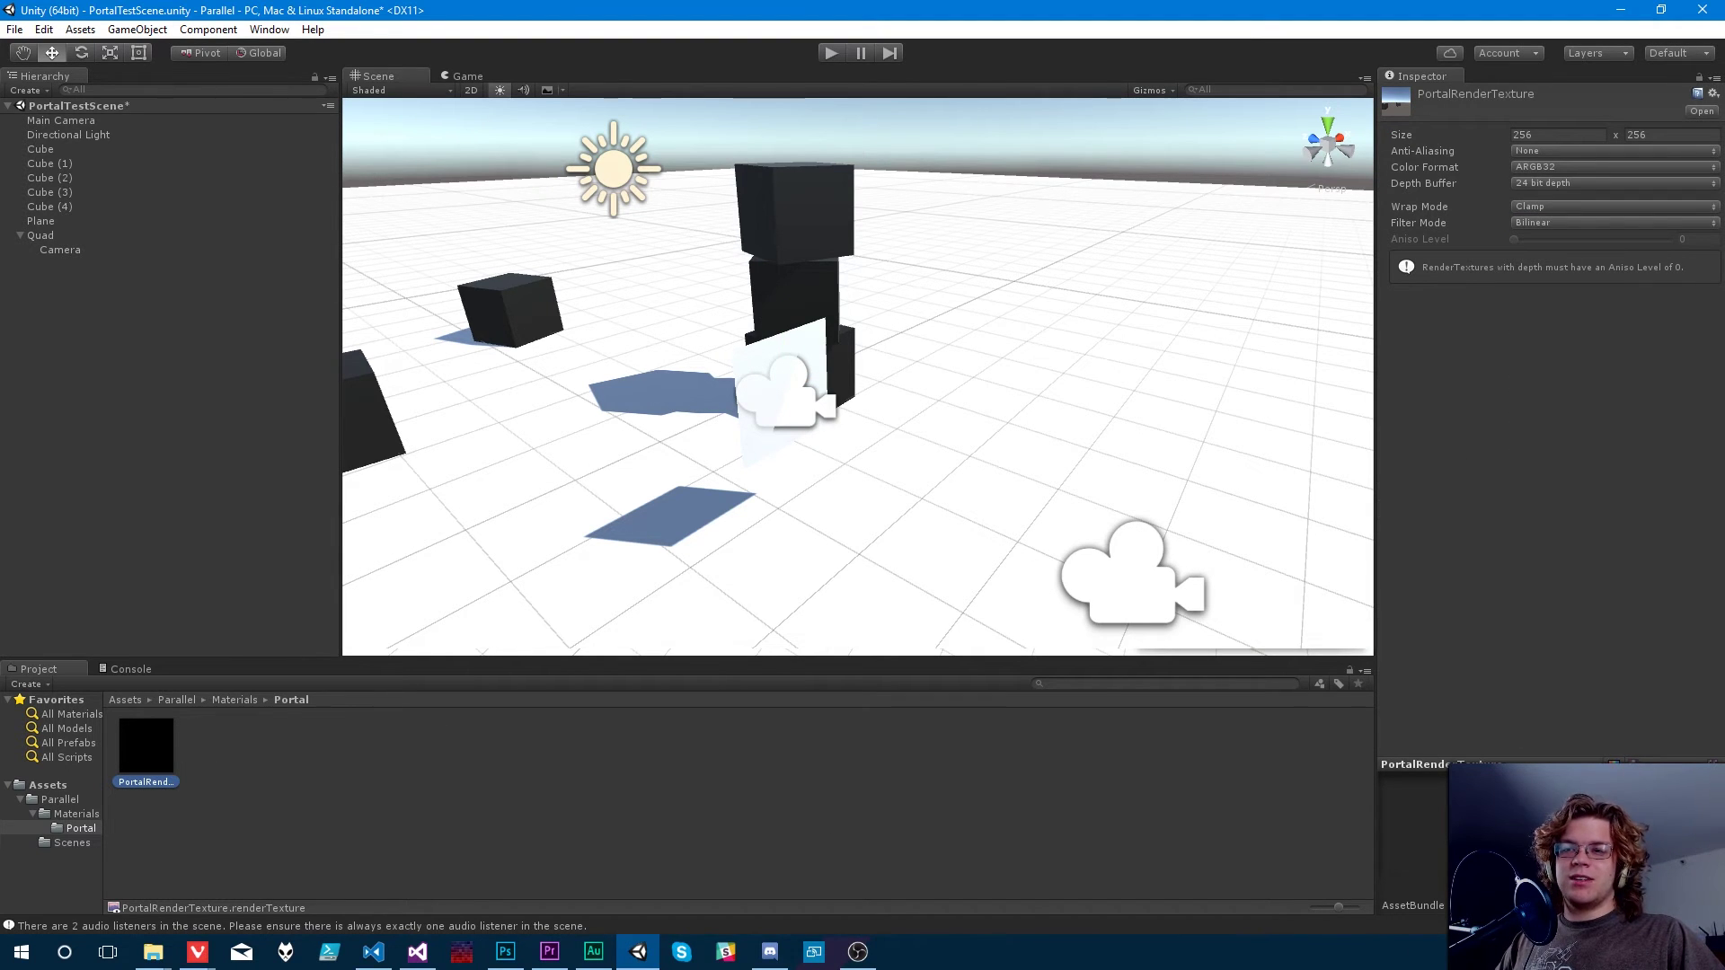
pyautogui.moveTo(1536, 765); pyautogui.dragTo(1536, 166)
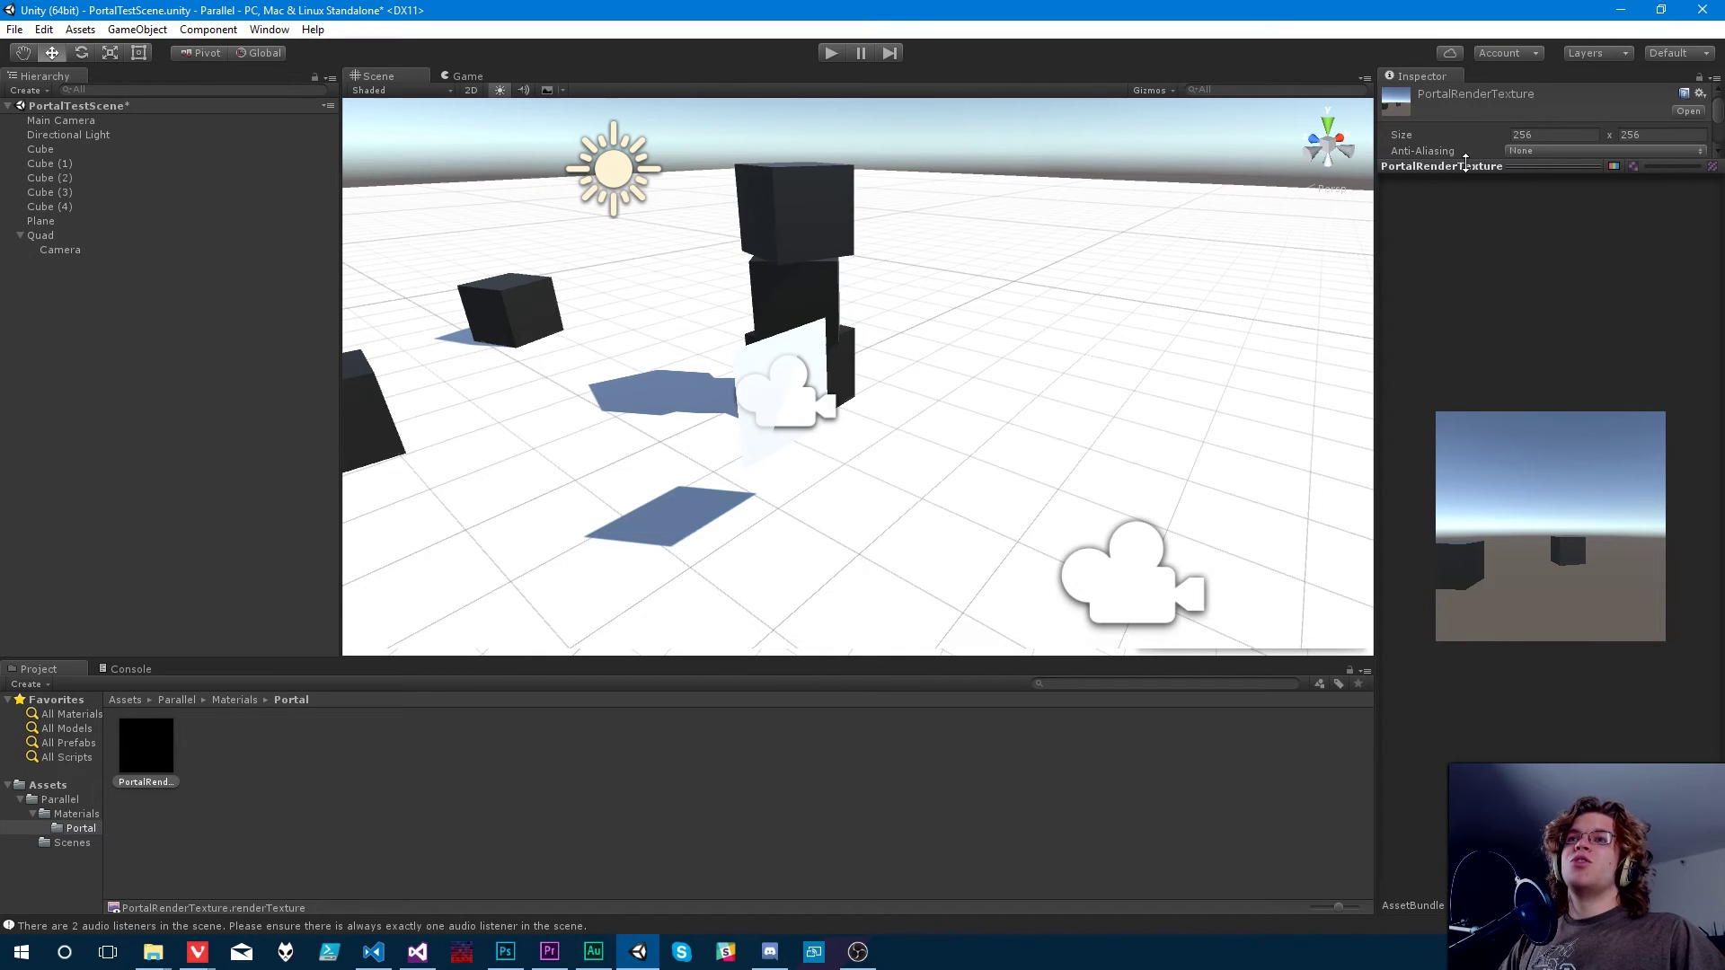
# Create a new material named PortalMaterial in the Portal folder.
pyautogui.moveTo(1463, 171); pyautogui.dragTo(1463, 703)
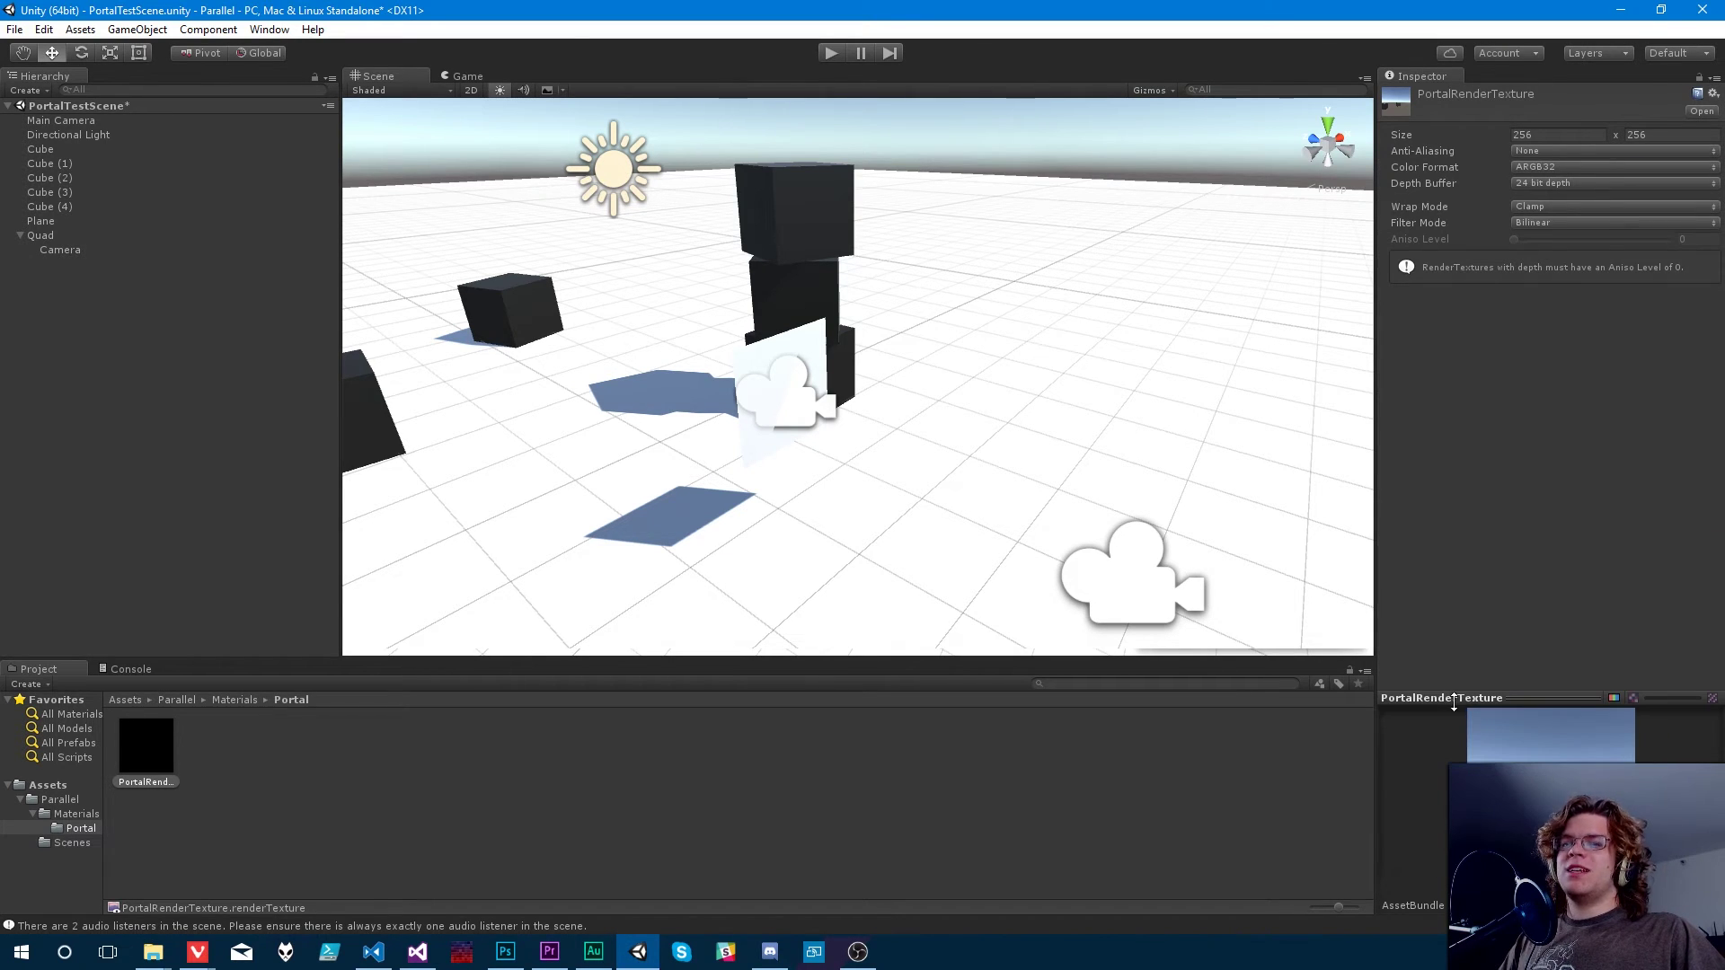
pyautogui.rightClick(262, 748)
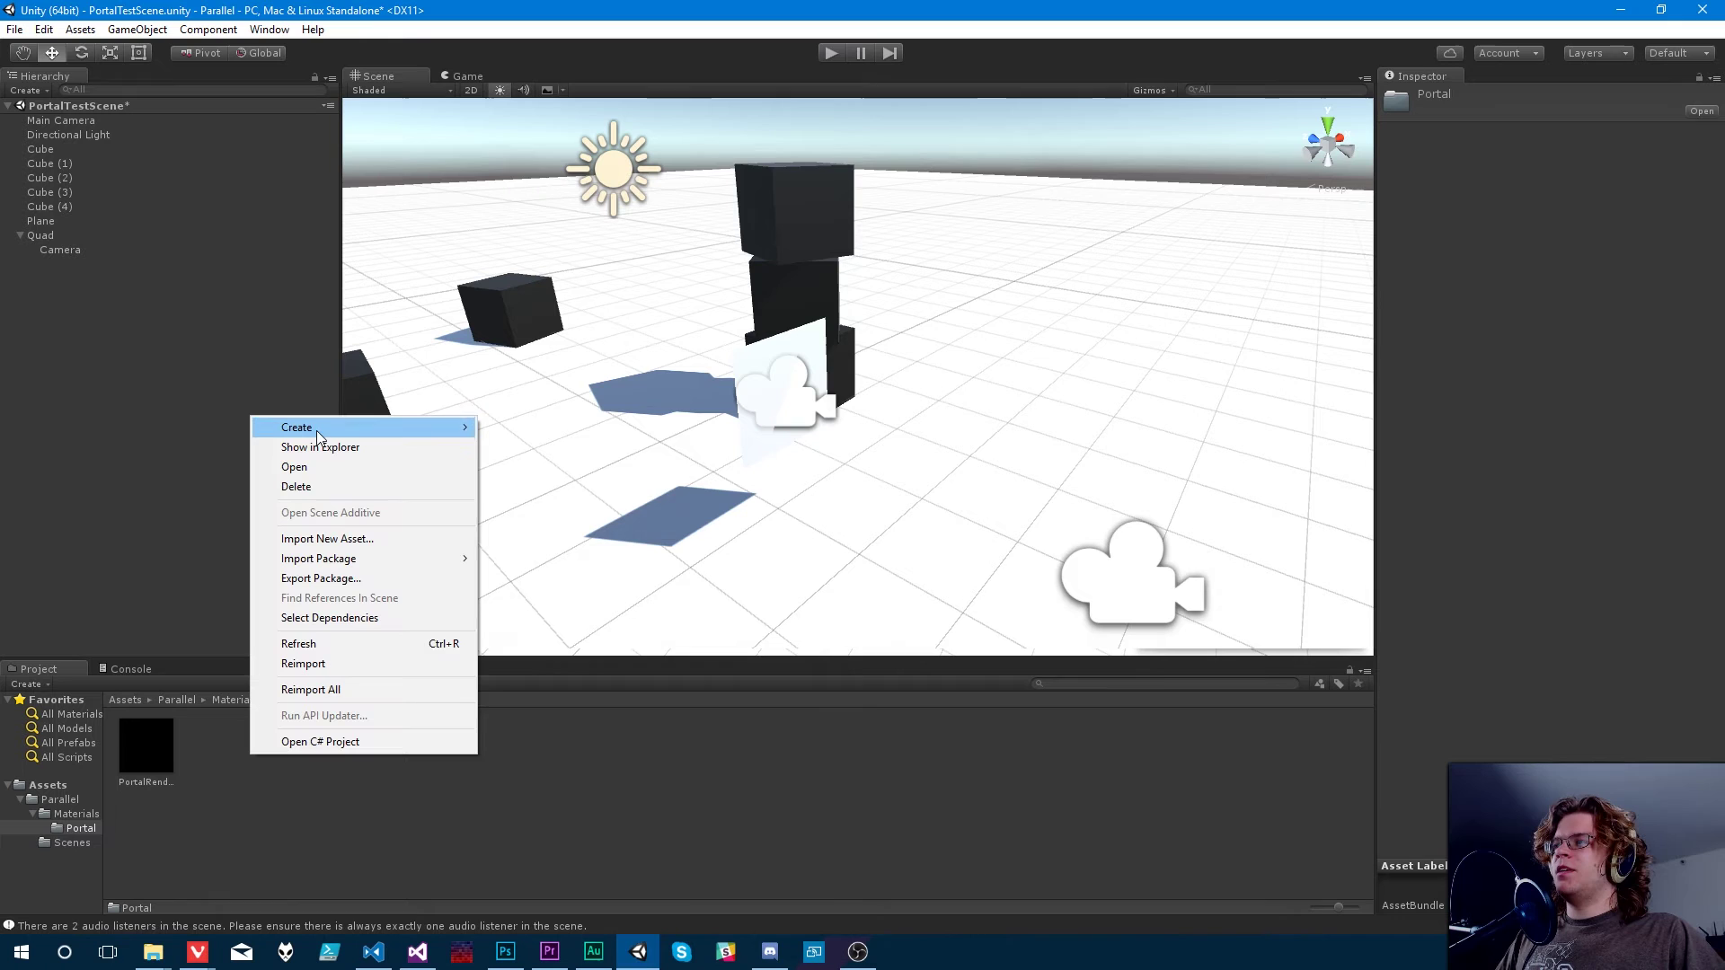
pyautogui.moveTo(340, 433)
pyautogui.click(523, 611)
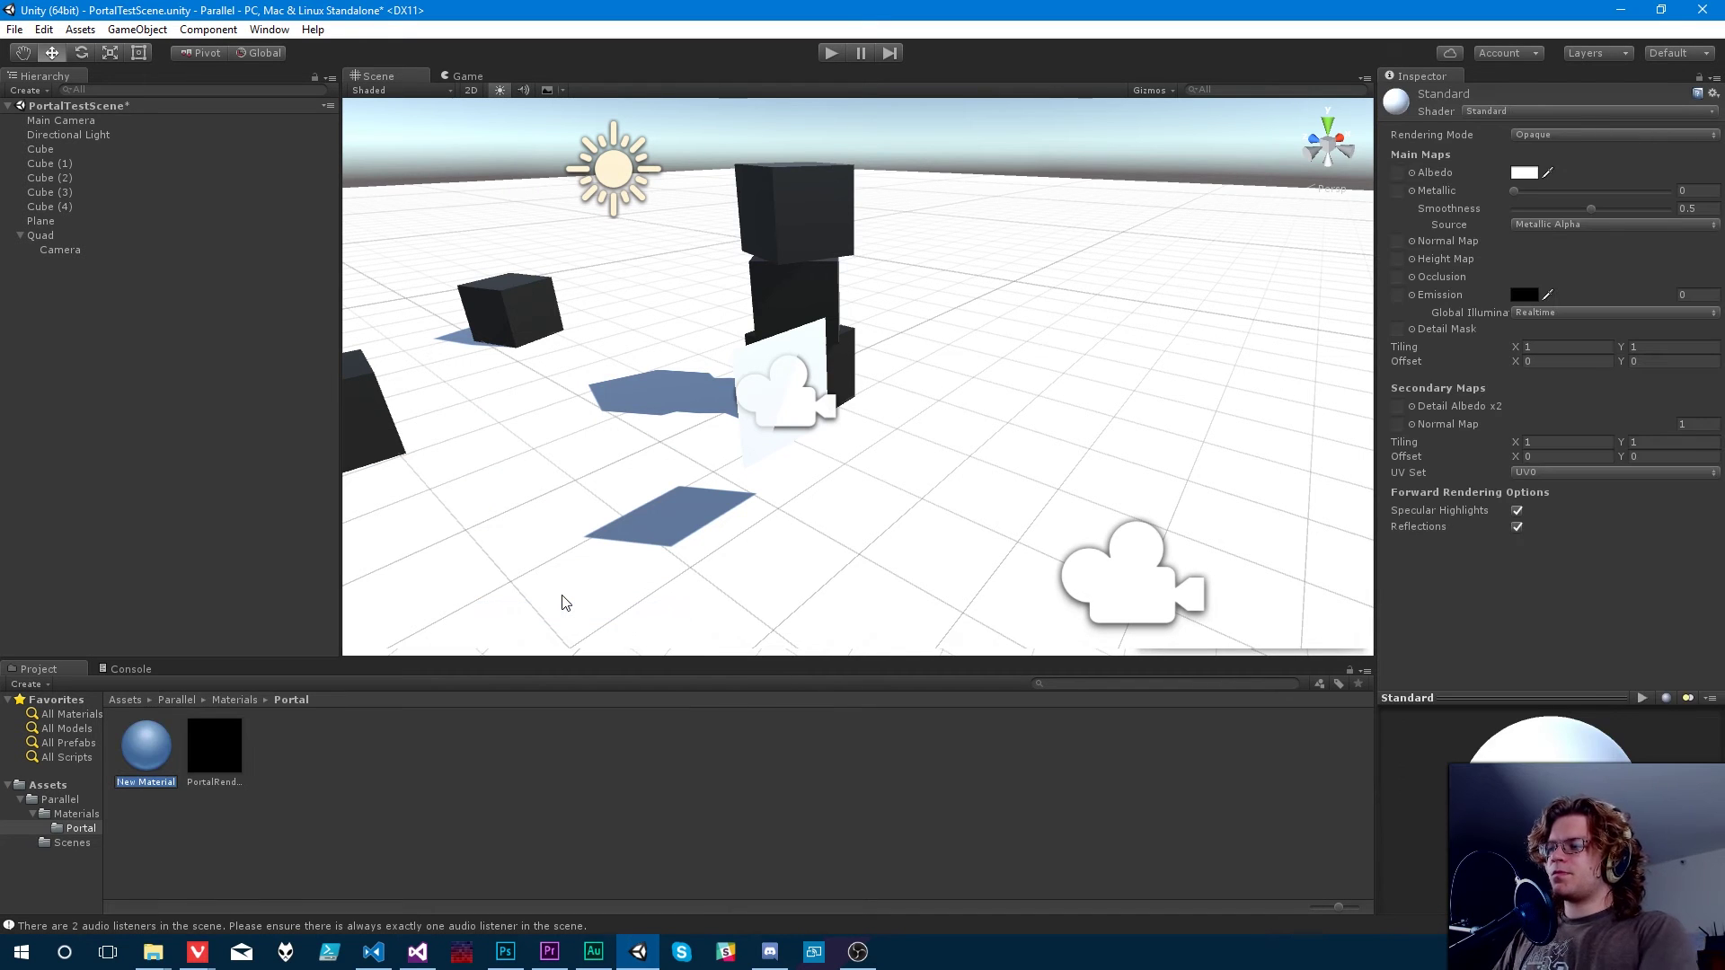
pyautogui.write('PortalMaterial')
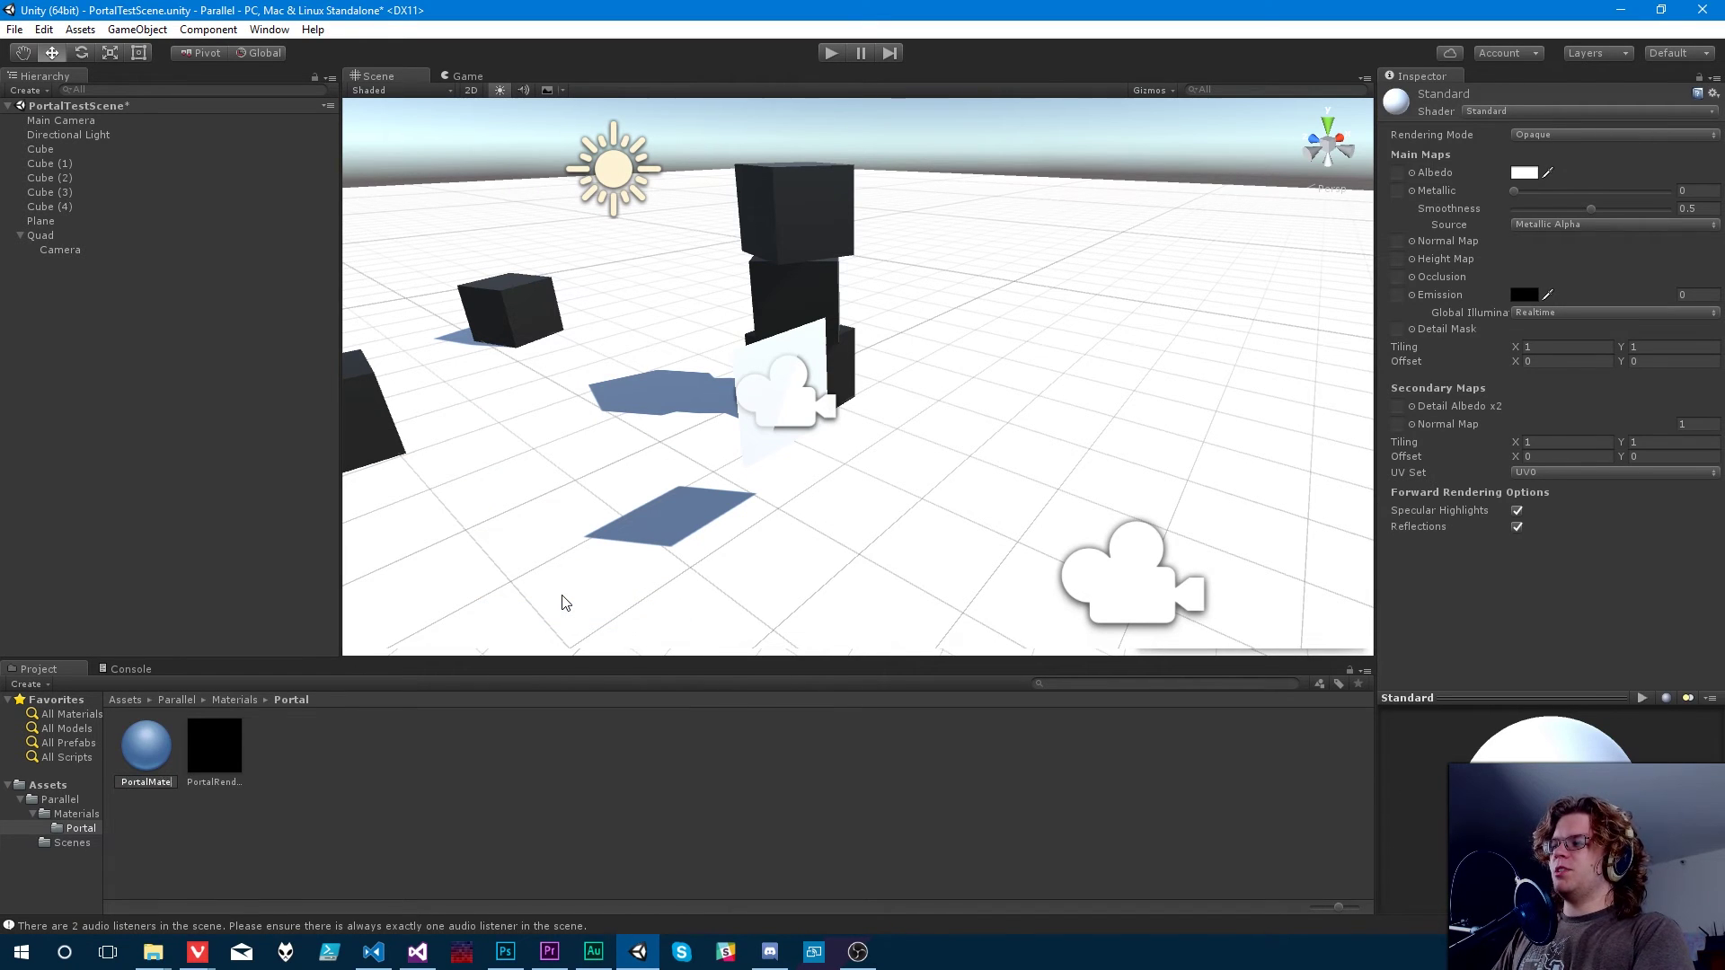
pyautogui.press('Return')
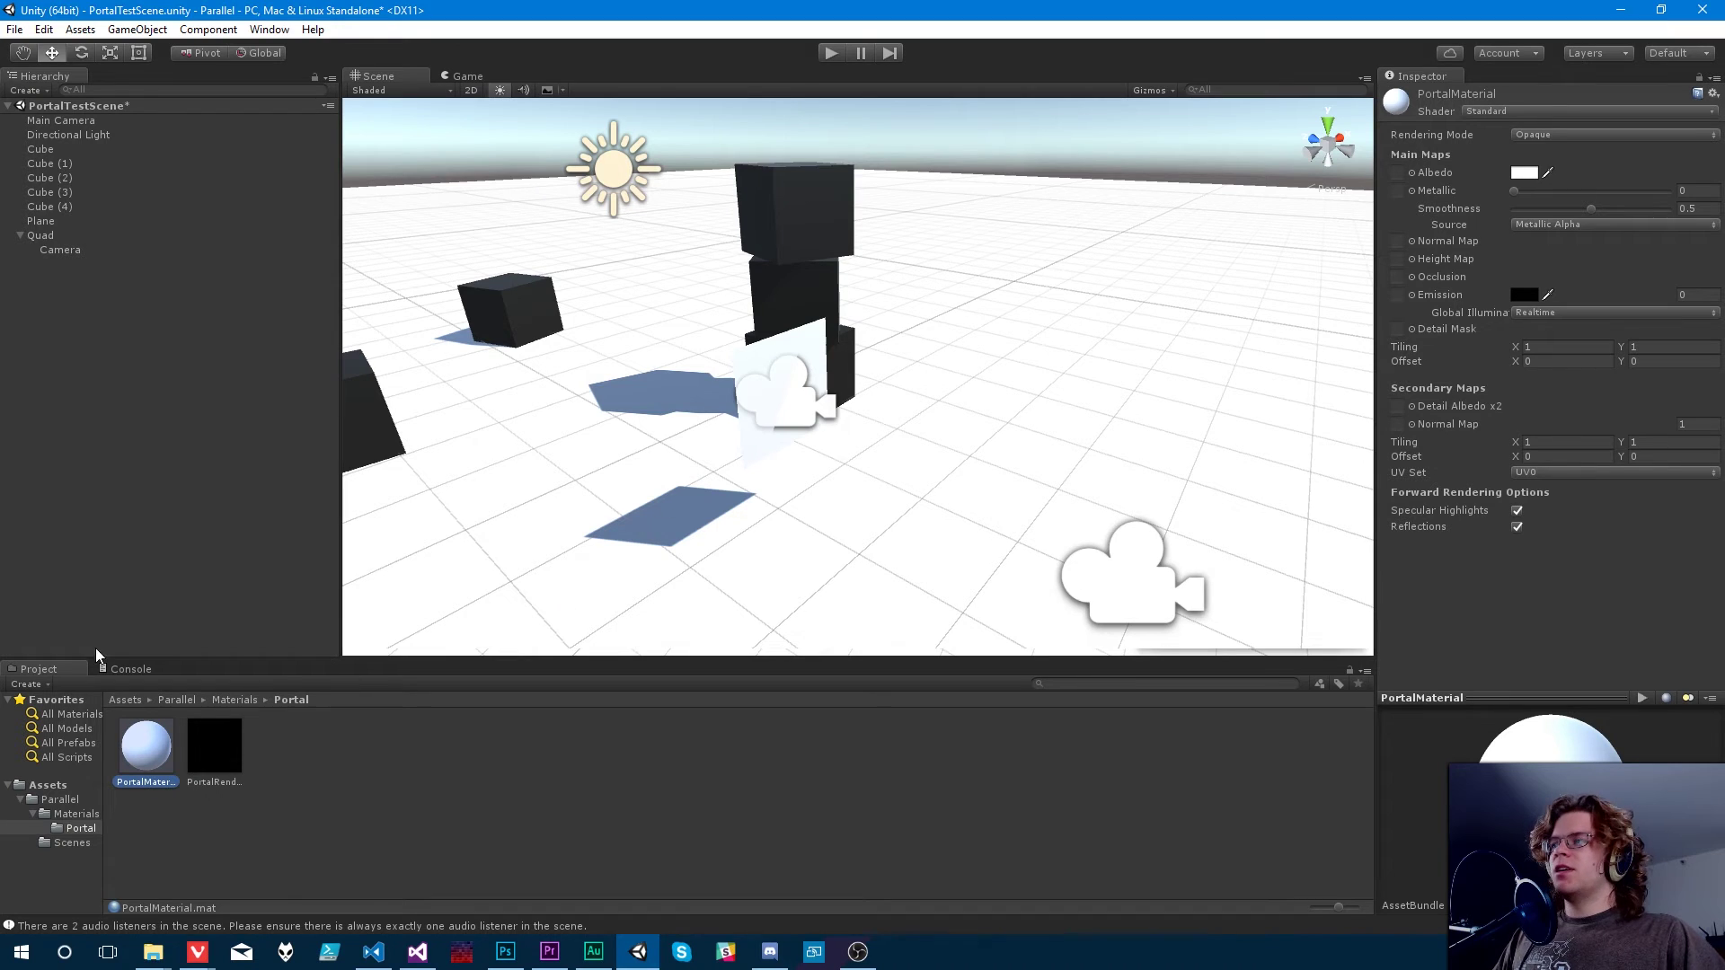
# Set PortalRenderTexture as PortalMaterial's albedo, apply it to the Quad, and run the game.
pyautogui.moveTo(211, 747); pyautogui.dragTo(1498, 174)
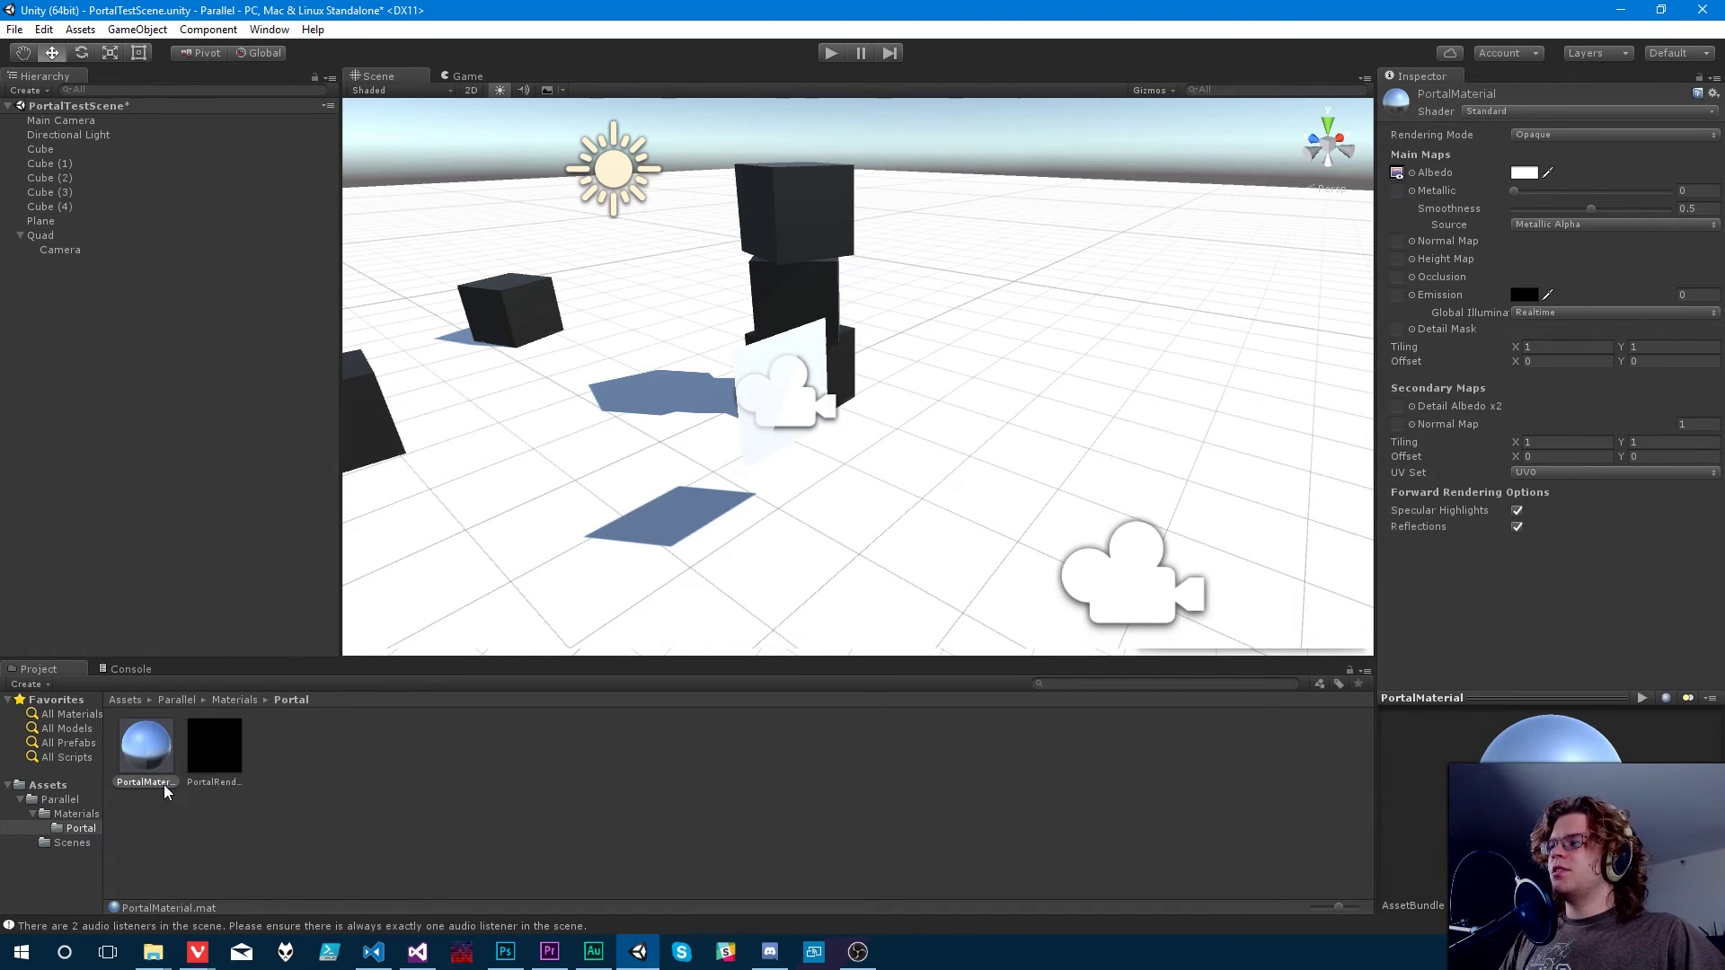
pyautogui.moveTo(144, 750); pyautogui.dragTo(818, 364)
pyautogui.keyDown('alt'); pyautogui.moveTo(758, 550); pyautogui.dragTo(575, 544); pyautogui.keyUp('alt')
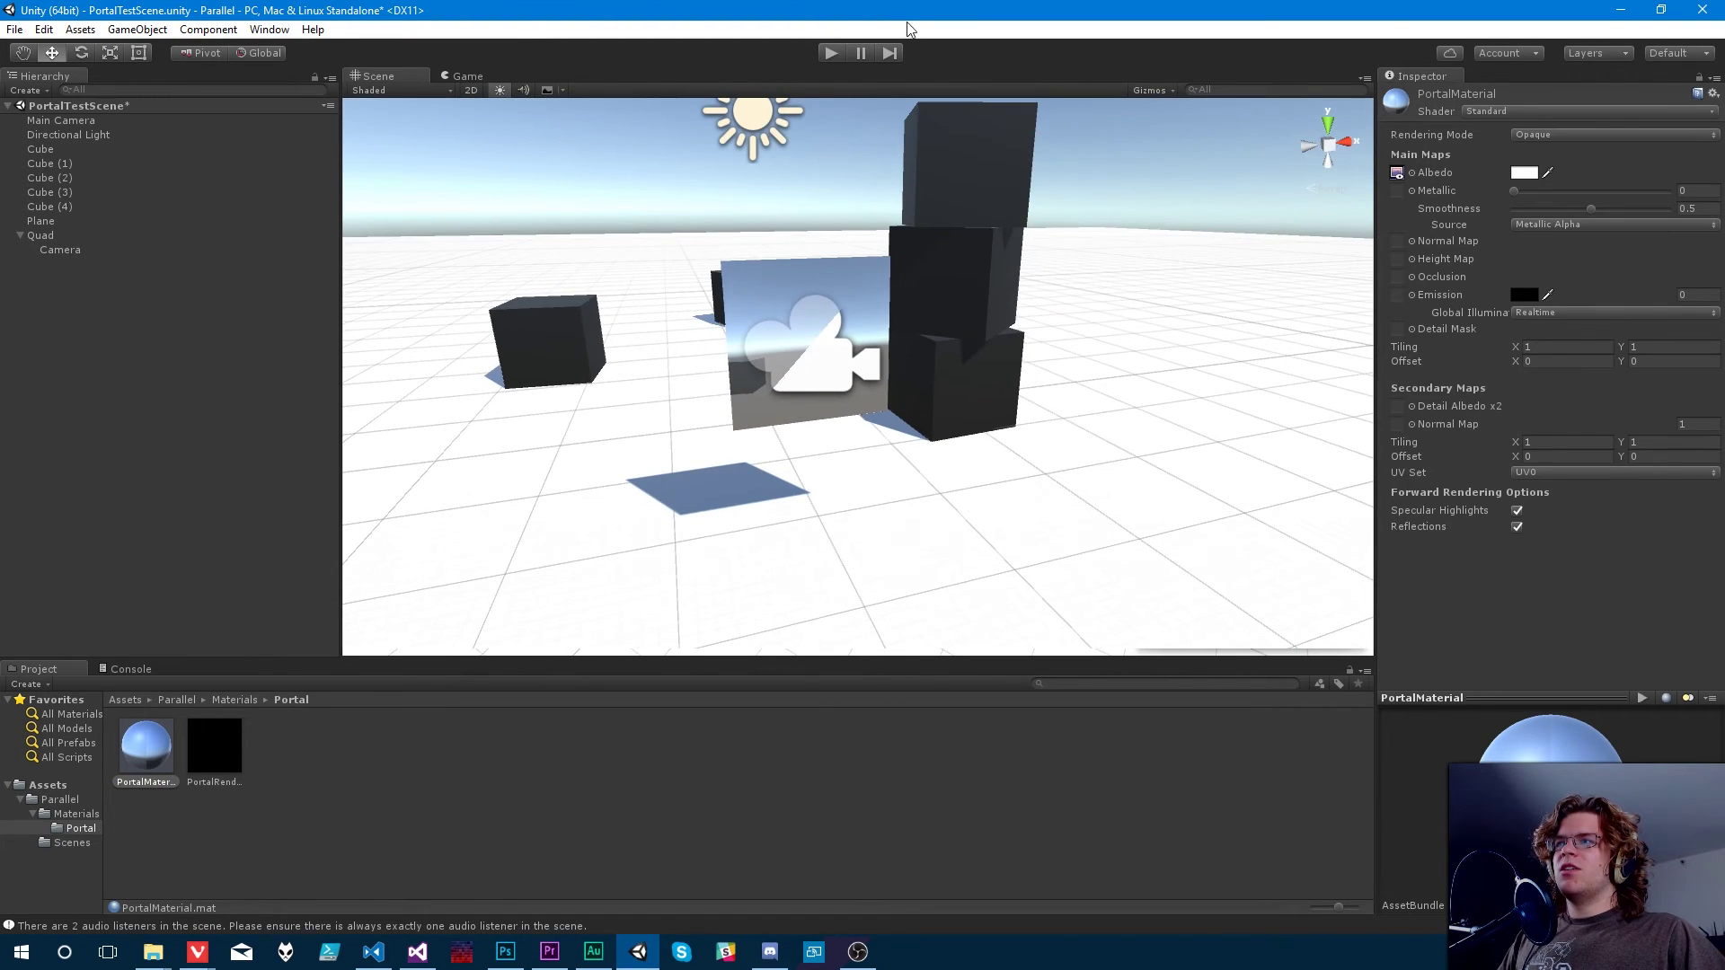
pyautogui.click(832, 54)
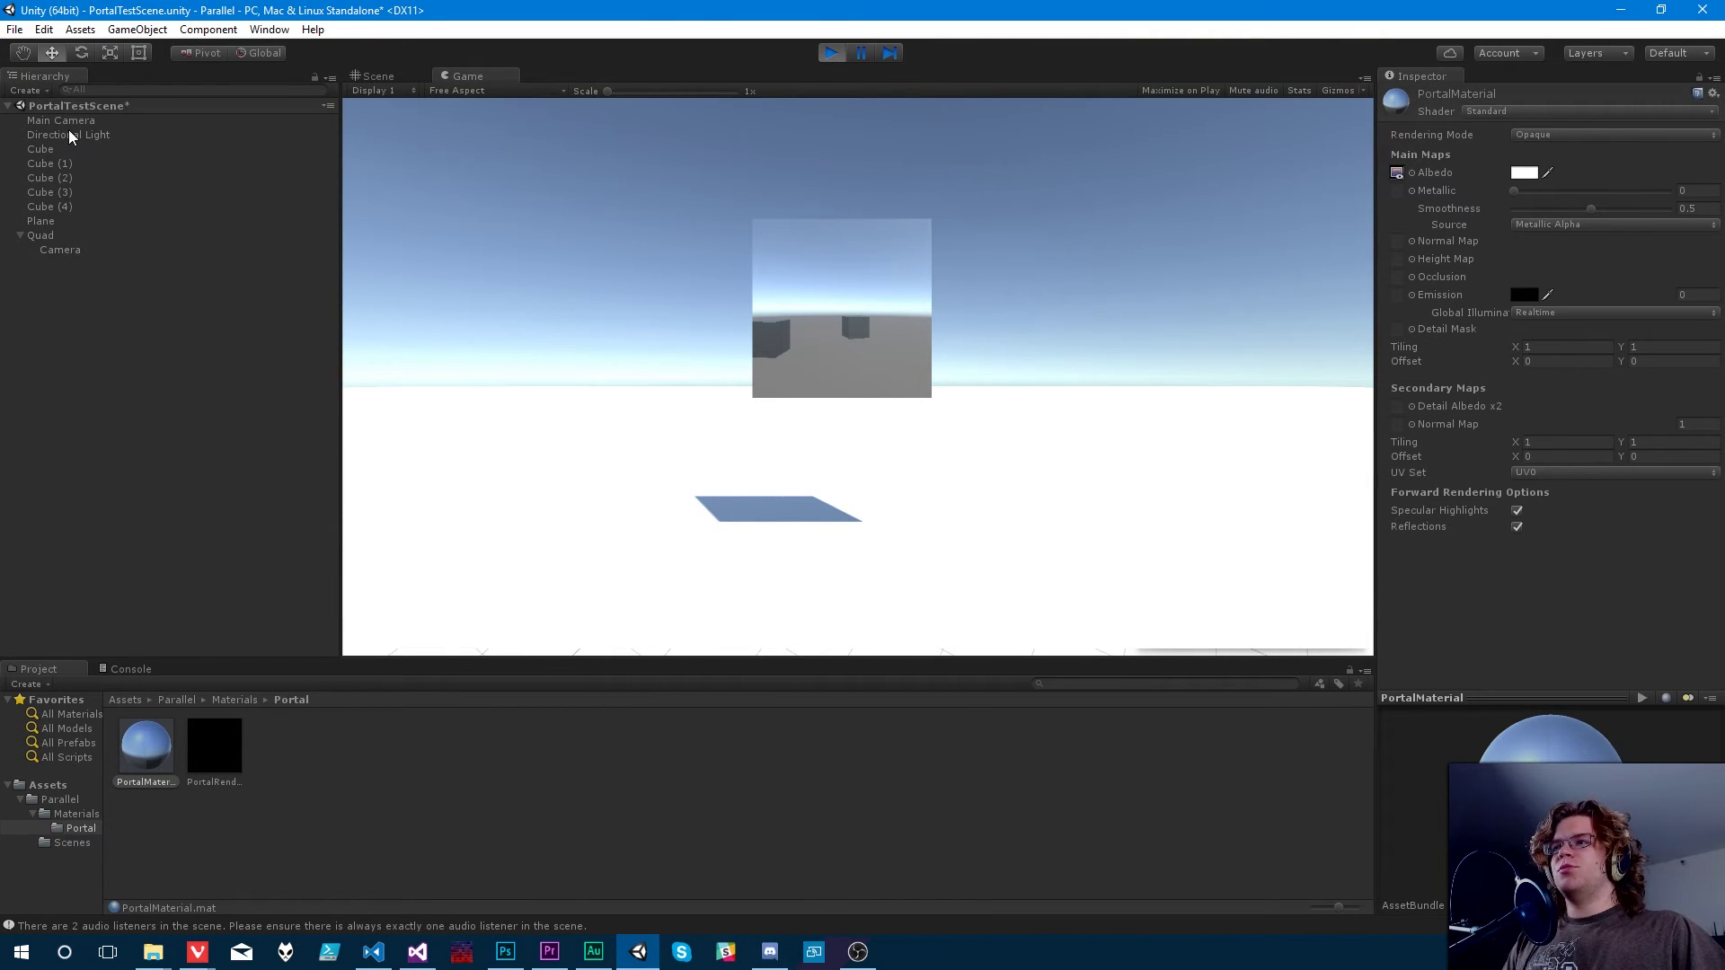
# Scrub the Quad's Y rotation during play, then stop the game and orbit around the cubes.
pyautogui.click(54, 236)
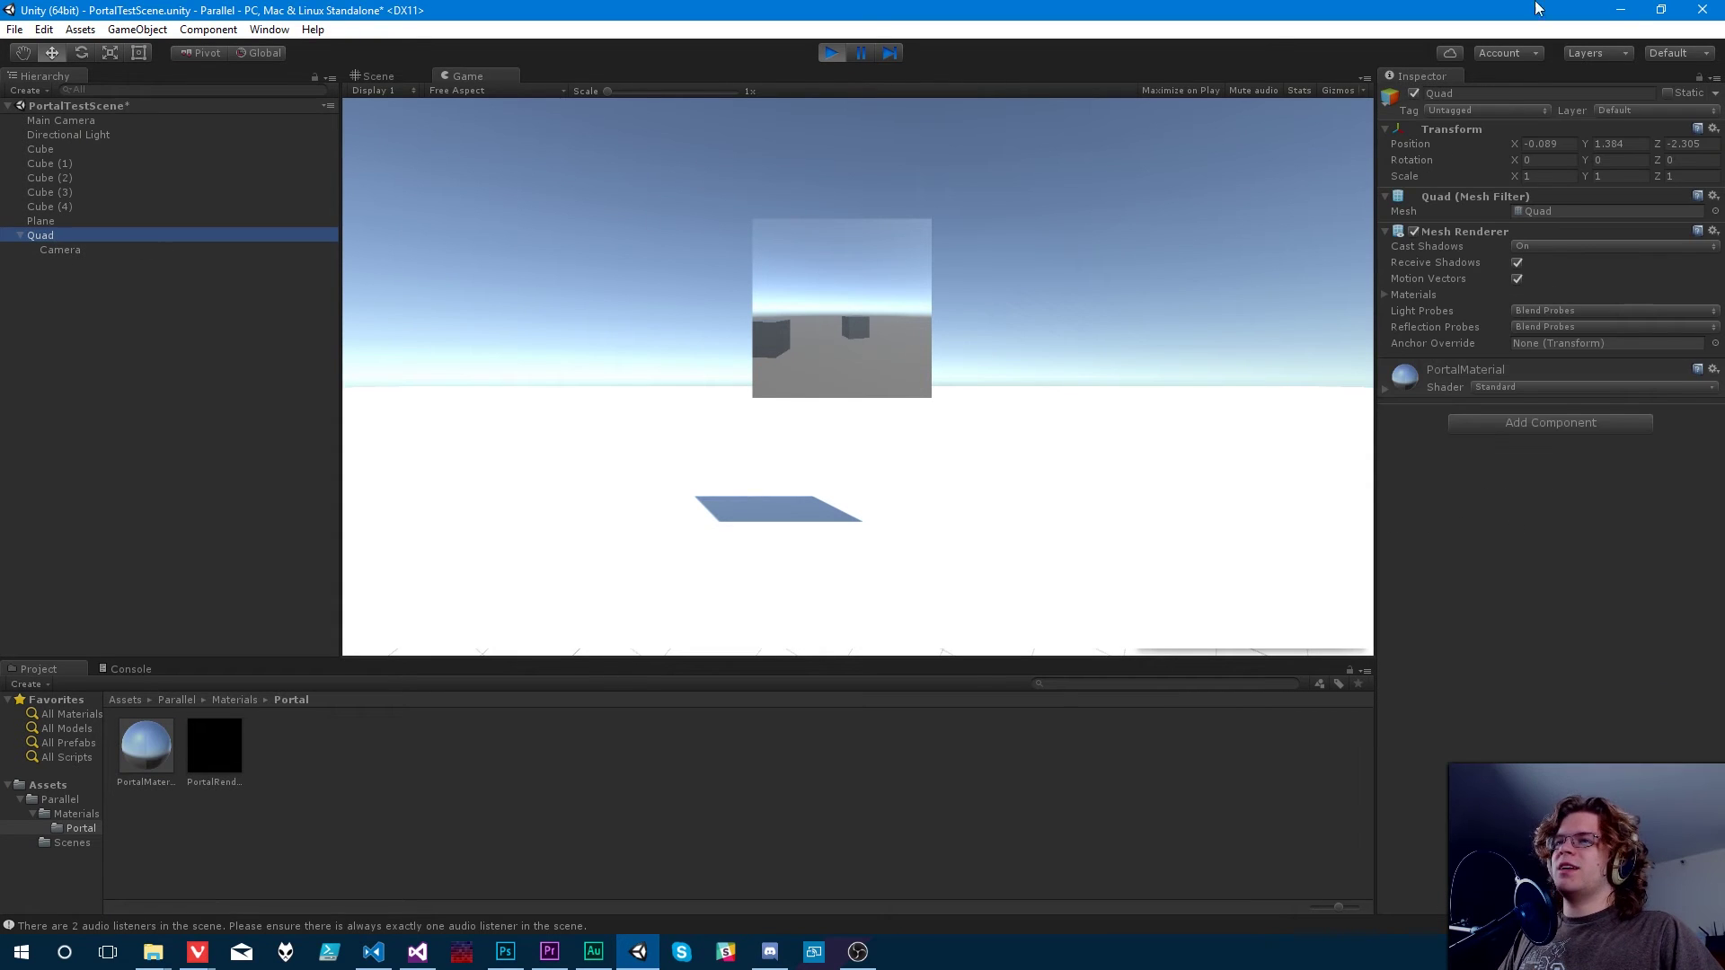
pyautogui.moveTo(1586, 160); pyautogui.dragTo(1619, 421)
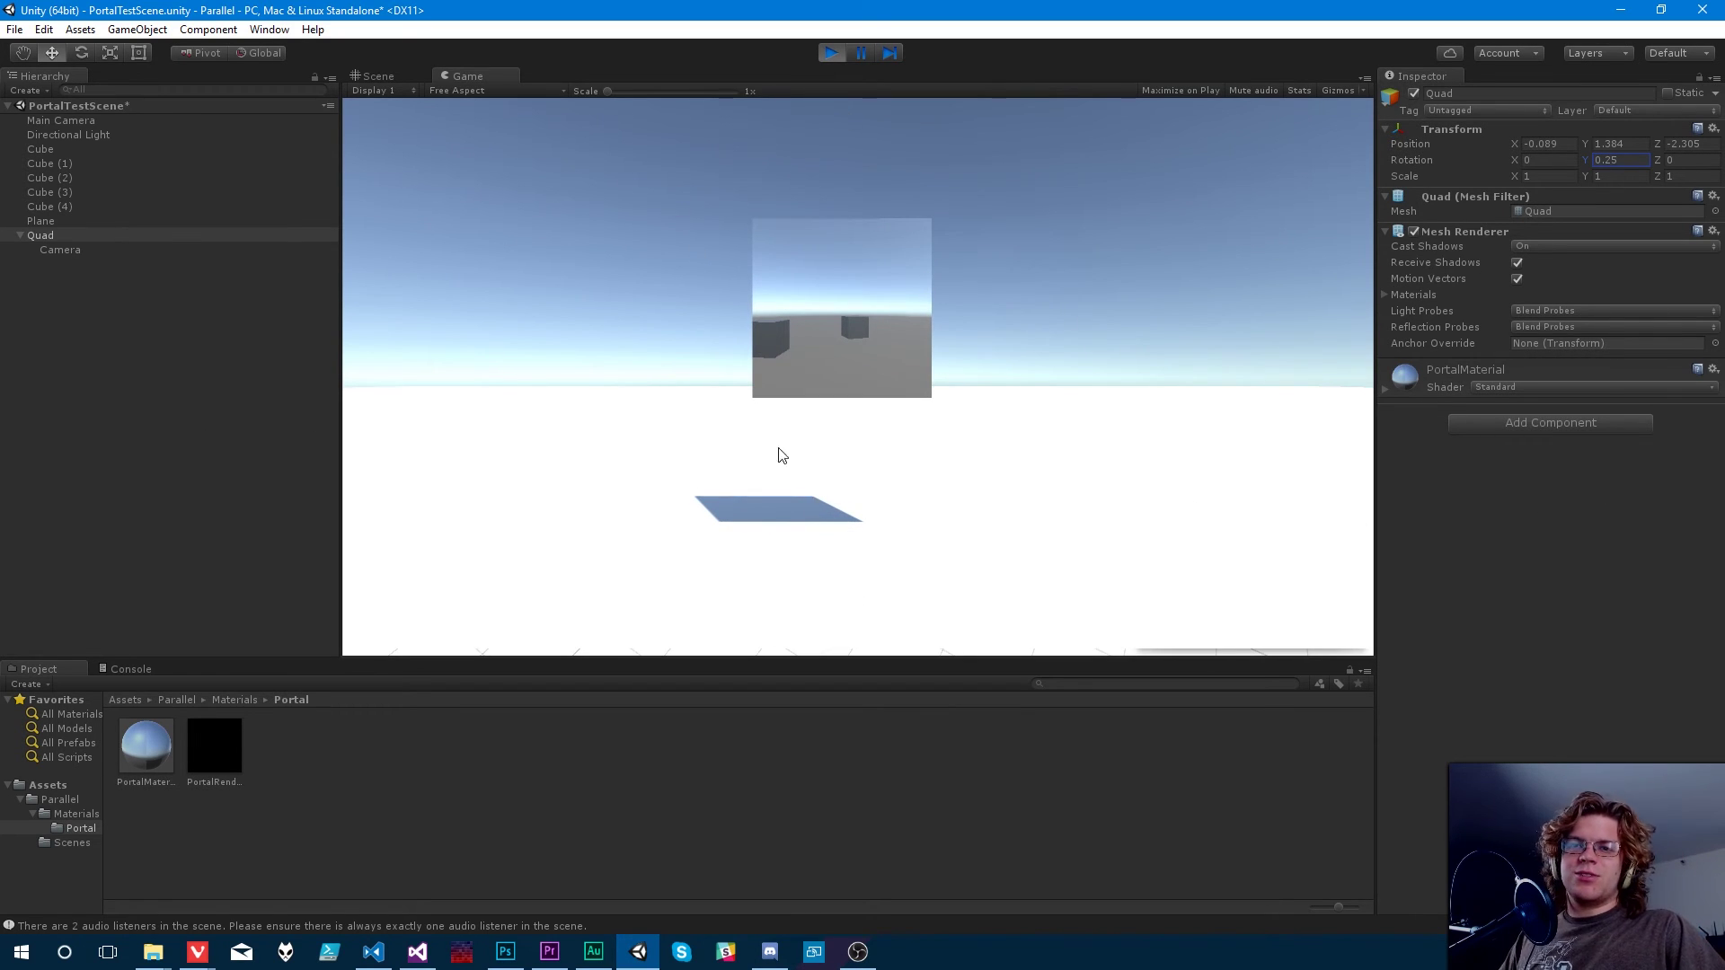
pyautogui.click(821, 52)
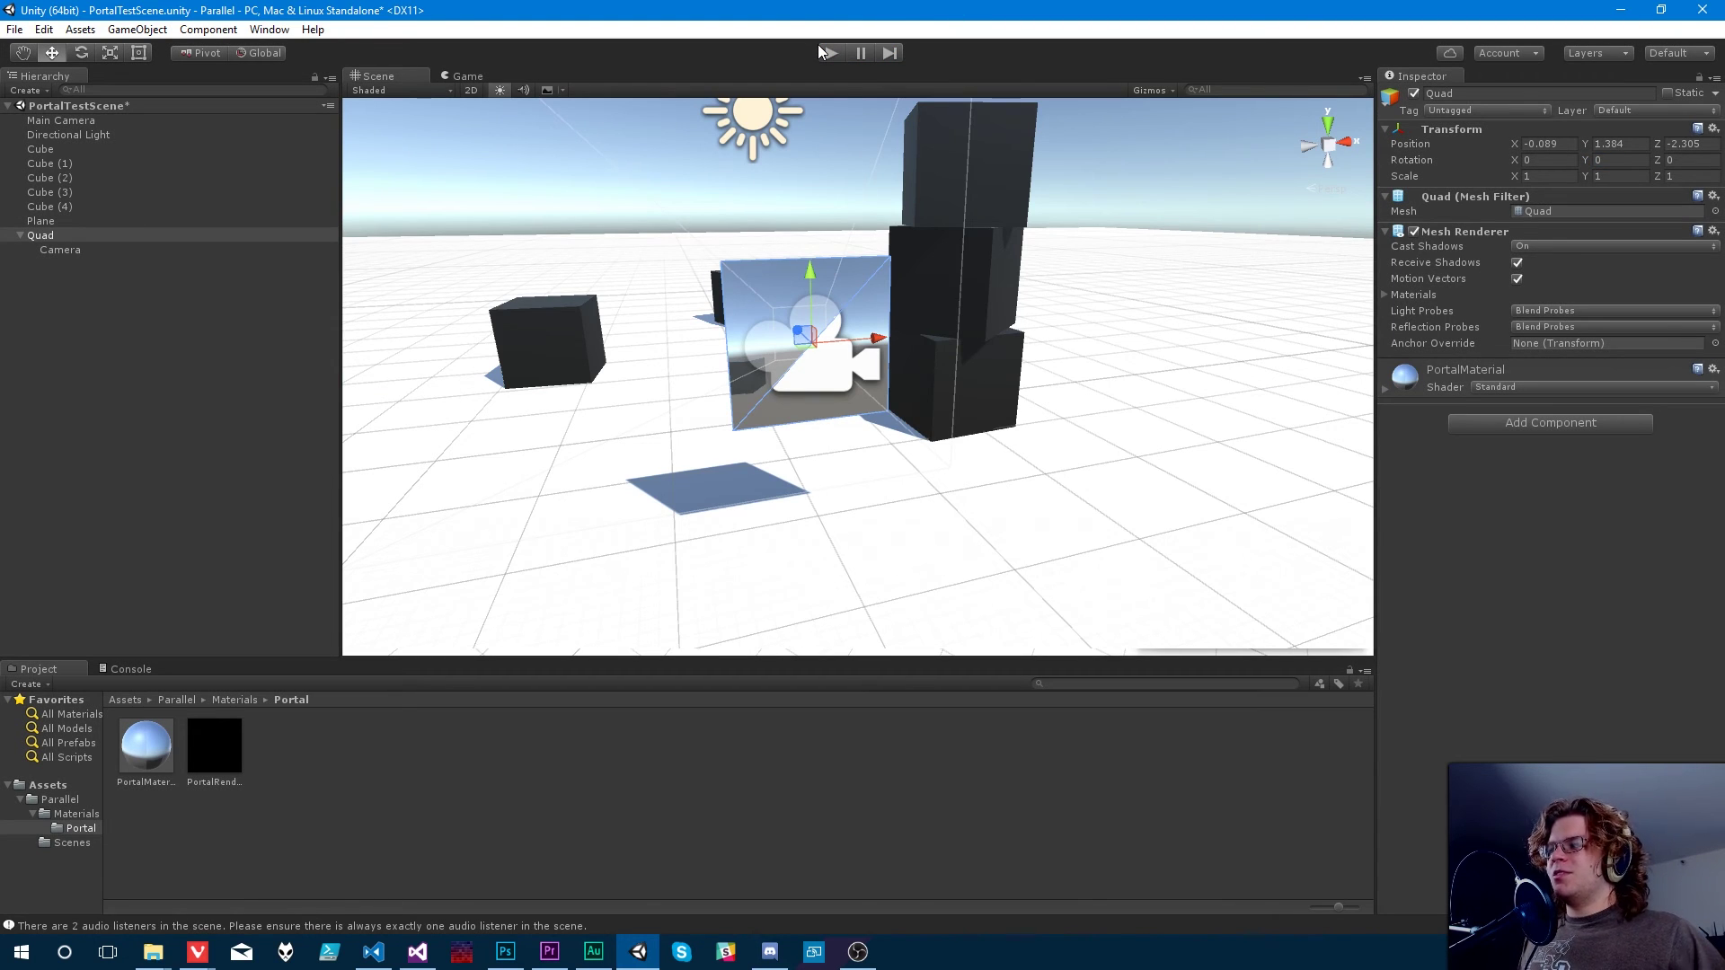
pyautogui.moveTo(653, 431); pyautogui.dragTo(959, 512, button='right')
pyautogui.click(1045, 301)
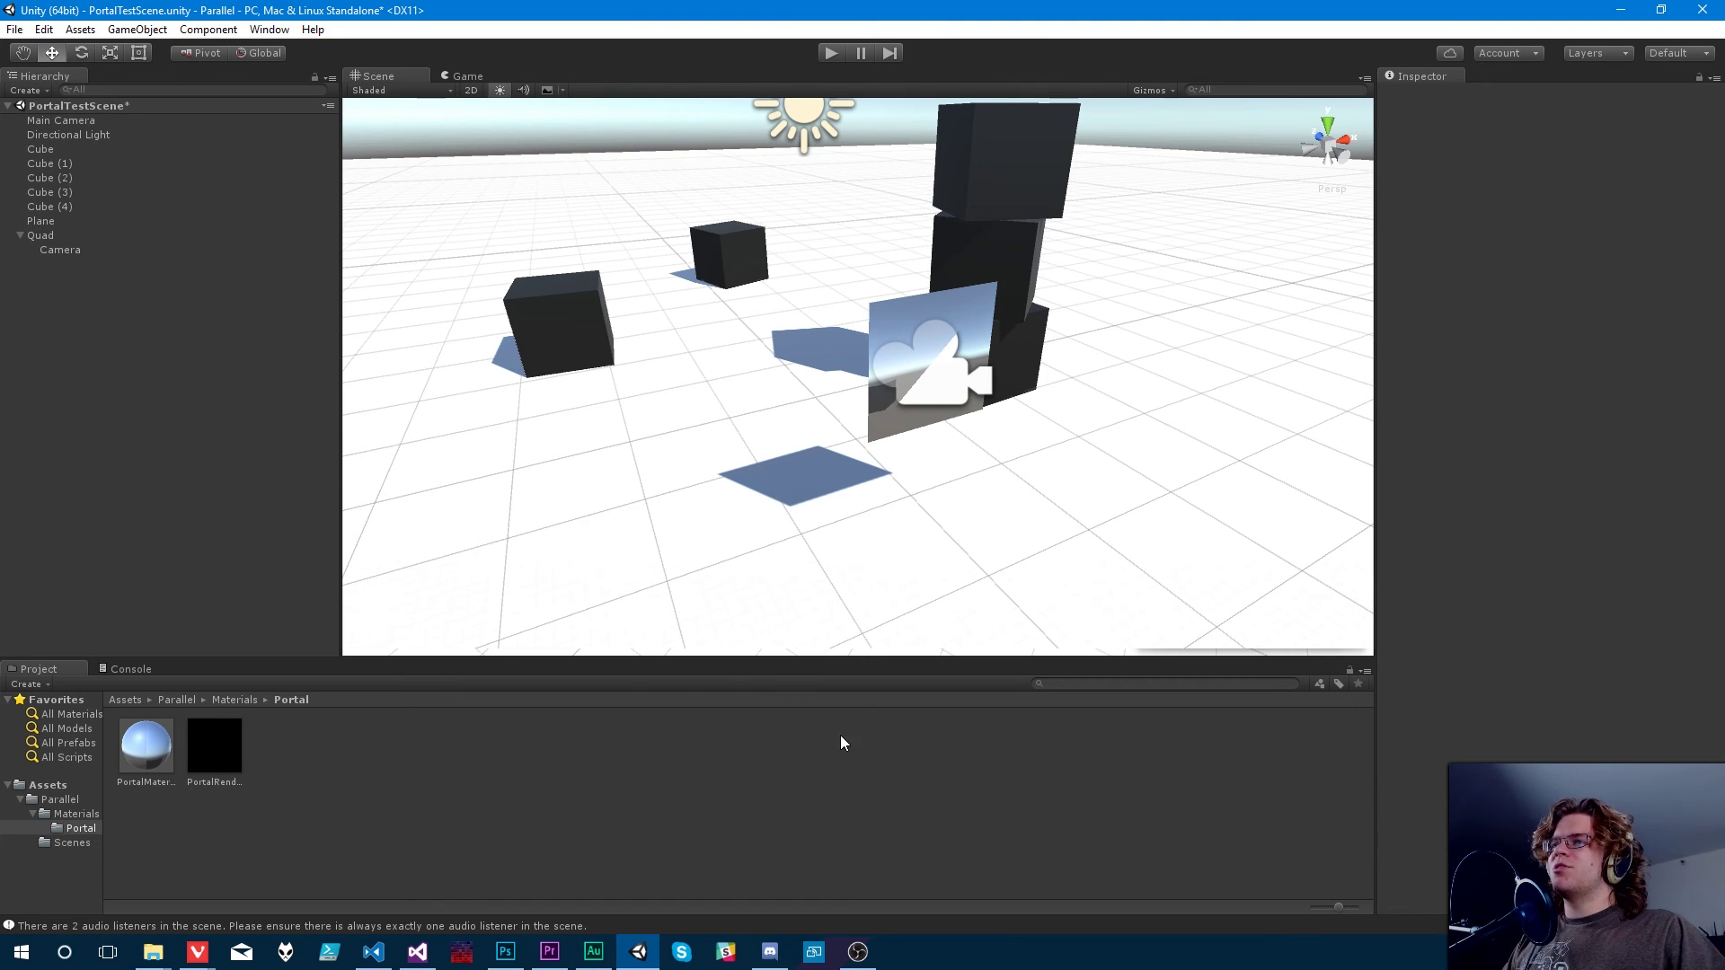
# Play the game to see the cubes on the portal Quad, then select the Quad's child Camera.
pyautogui.keyDown('alt'); pyautogui.moveTo(889, 530); pyautogui.dragTo(894, 458); pyautogui.keyUp('alt')
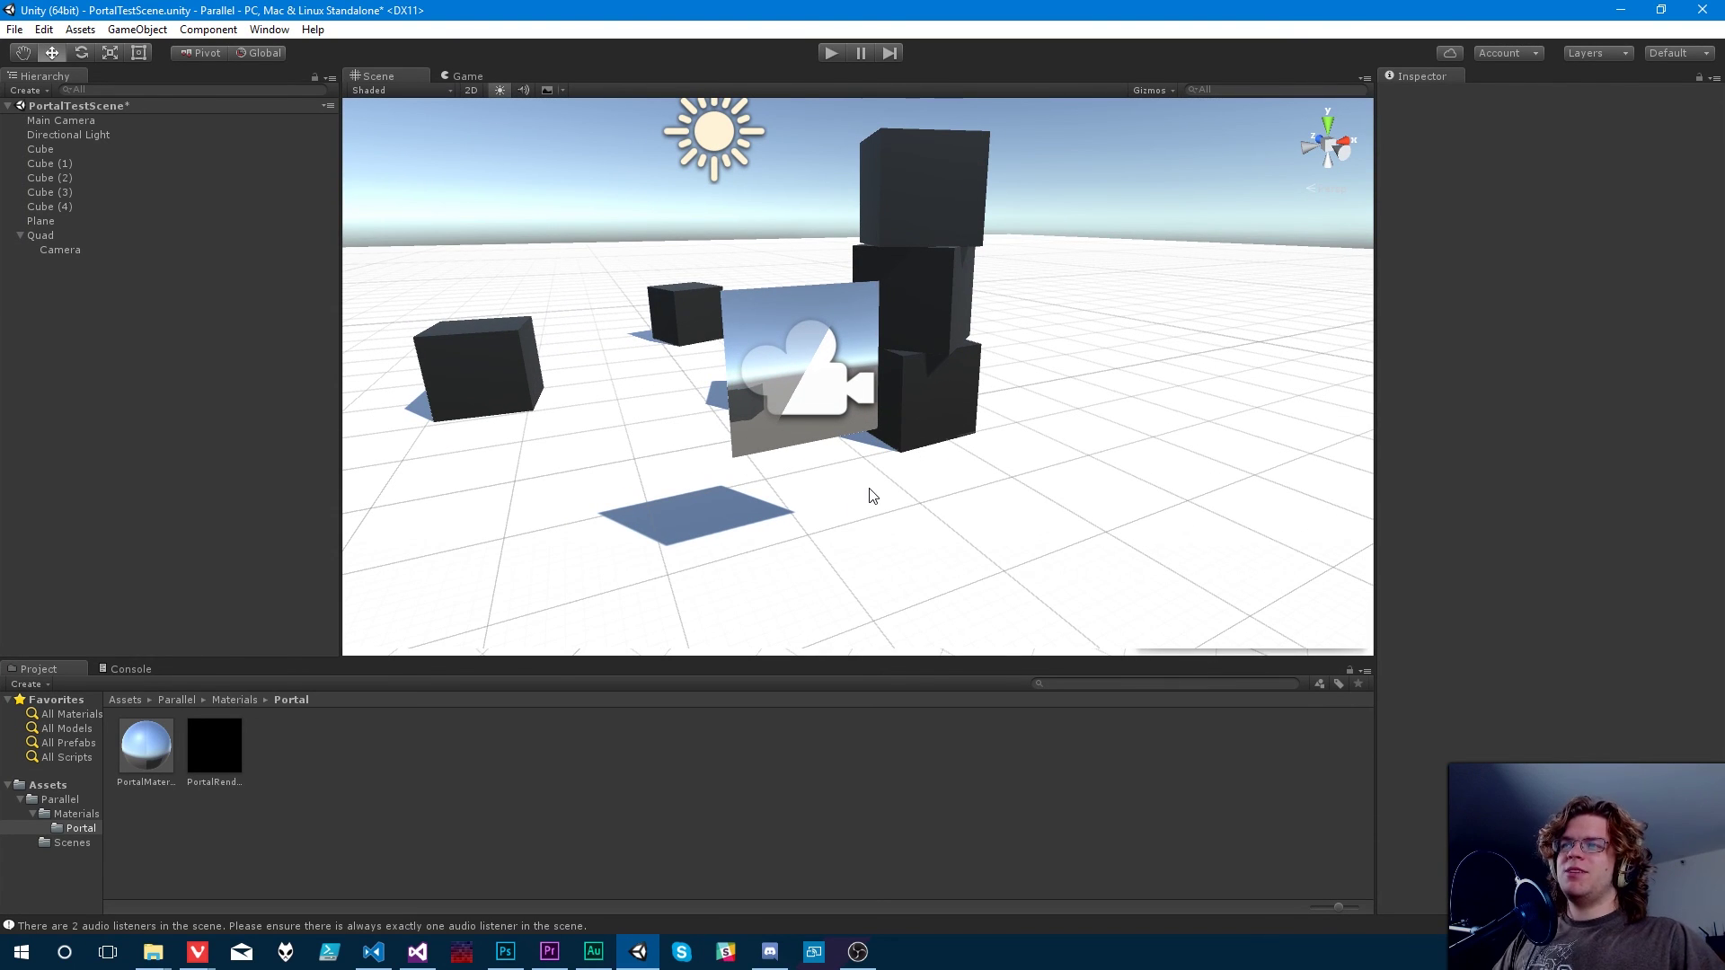
pyautogui.click(829, 53)
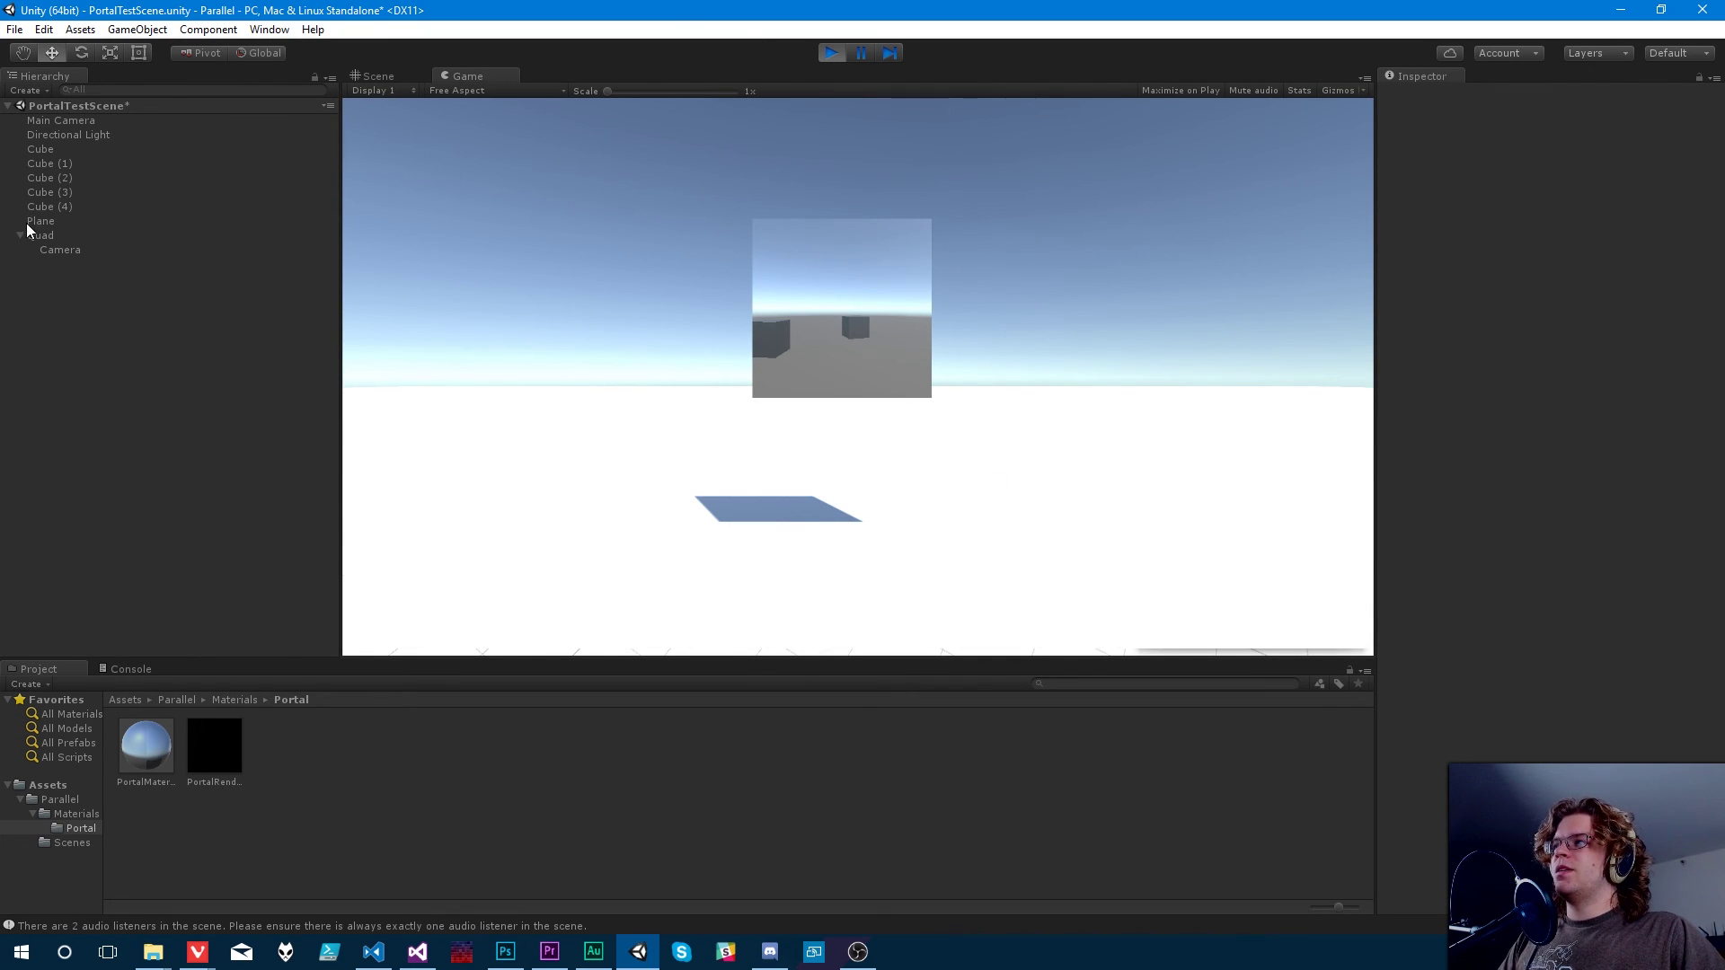
pyautogui.click(43, 248)
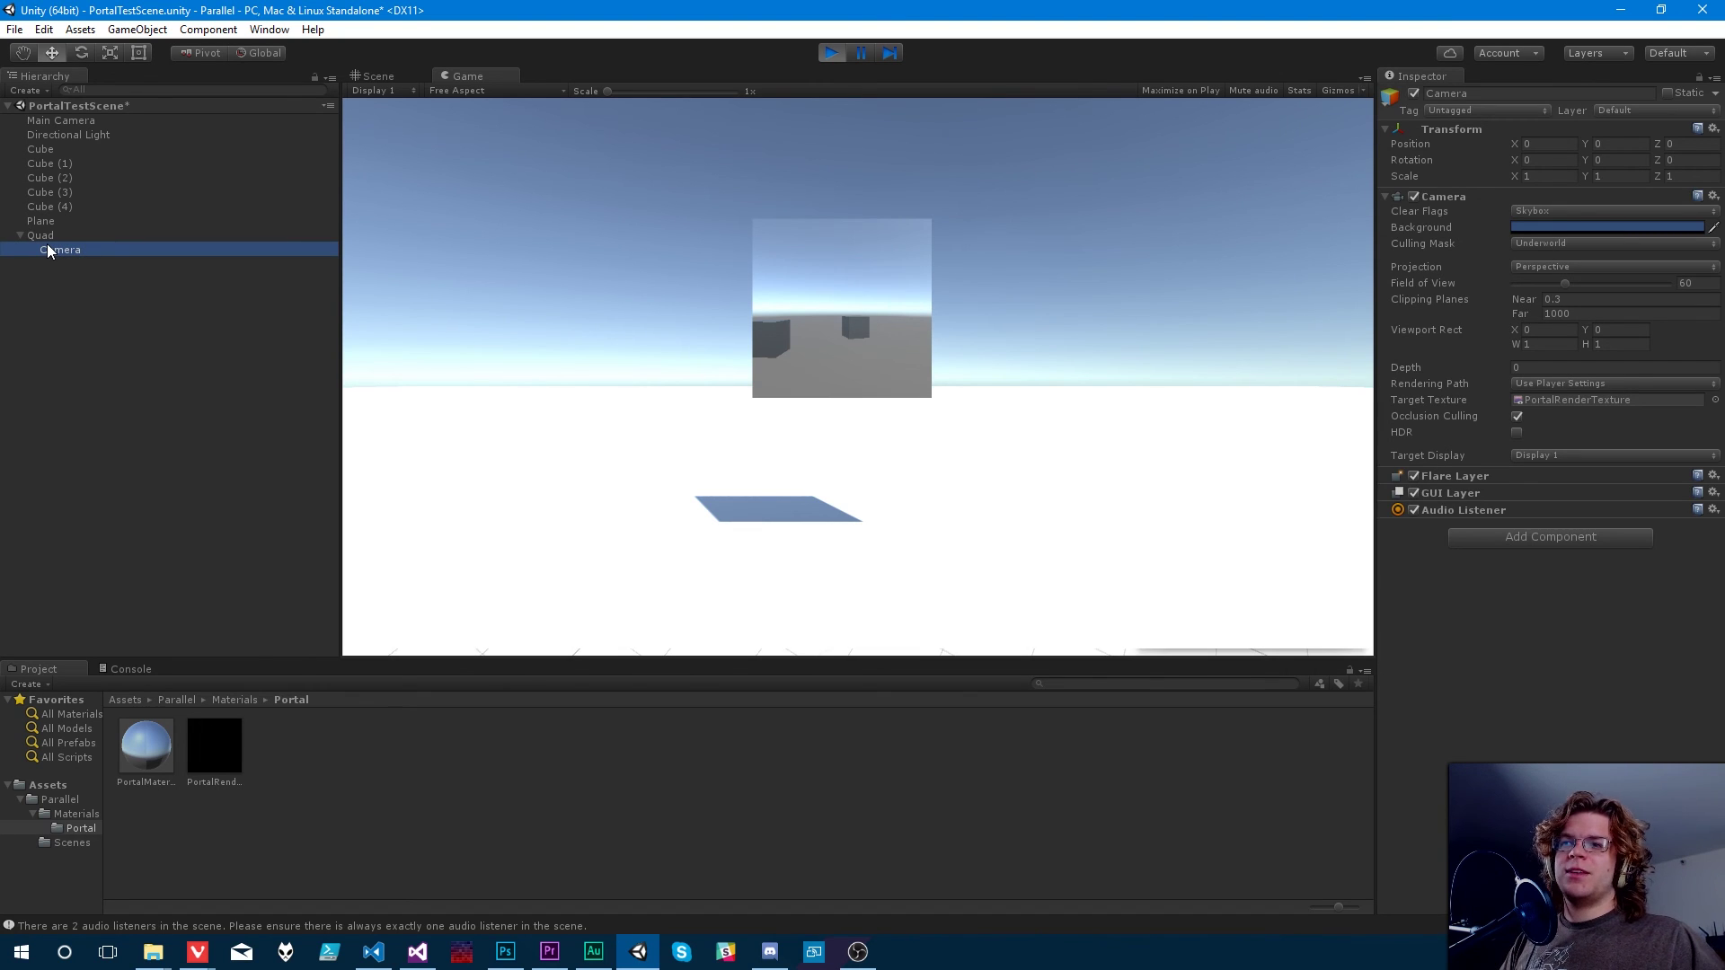